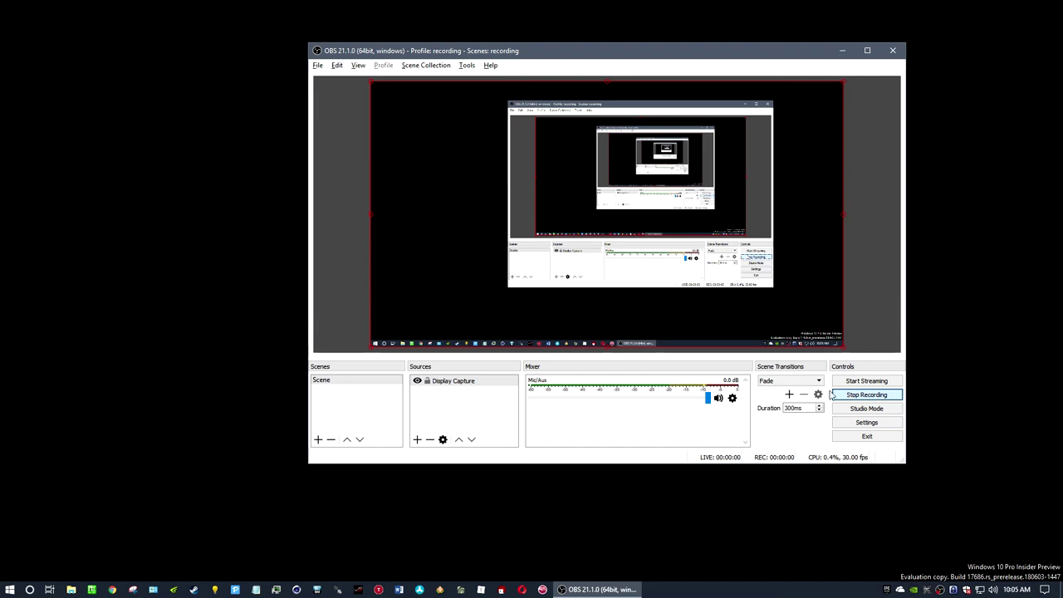
Minimize OBS Studio to reveal the Unreal Editor loading screen
left_click(850, 53)
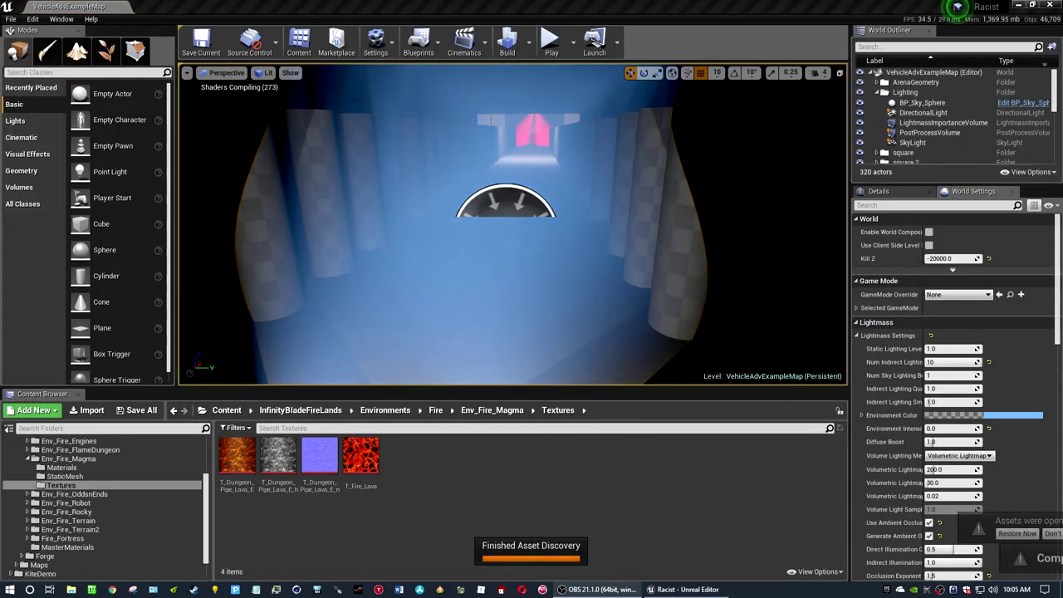
Fly the view around the dome and through the red-lit corridor to the platform
right_click_drag(617, 247, 399, 250)
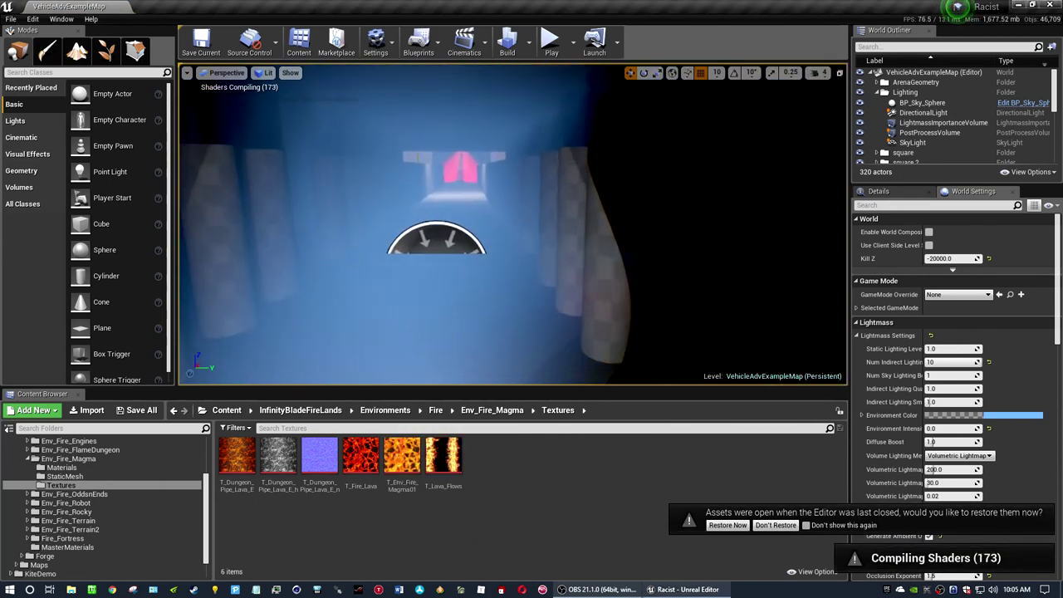
right_click_drag(398, 249, 627, 254)
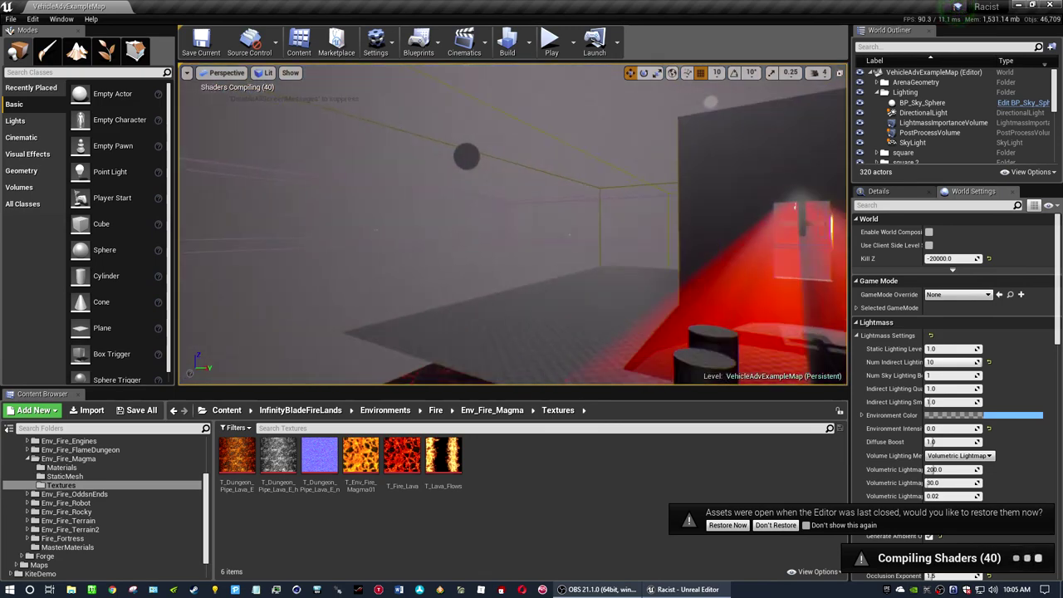
mouse_move(627, 255)
right_mouse_down()
mouse_move(545, 229)
mouse_move(552, 125)
mouse_move(562, 169)
right_mouse_up()
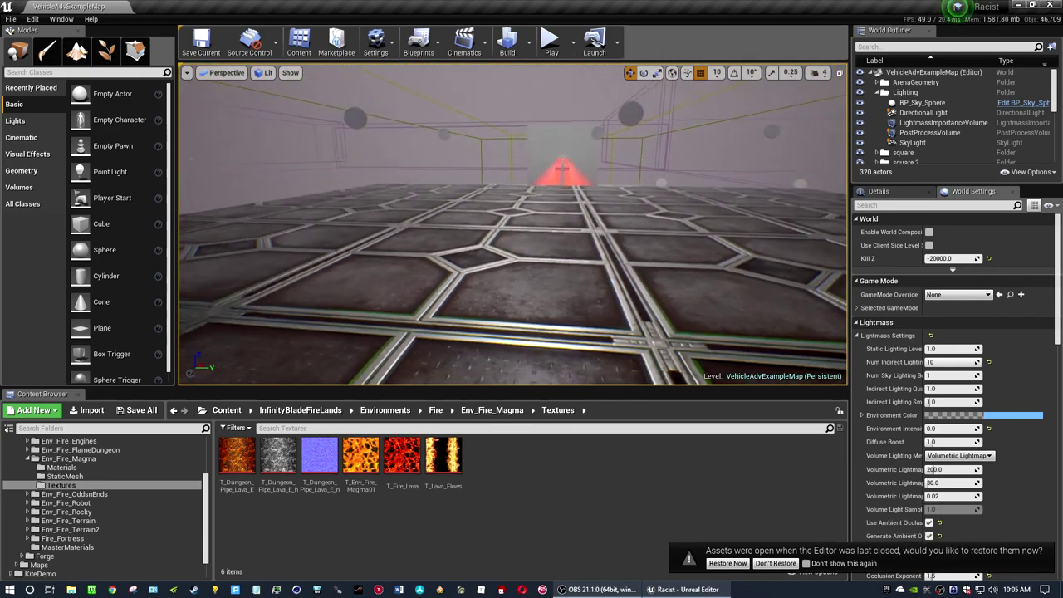
right_click_drag(562, 168, 582, 191)
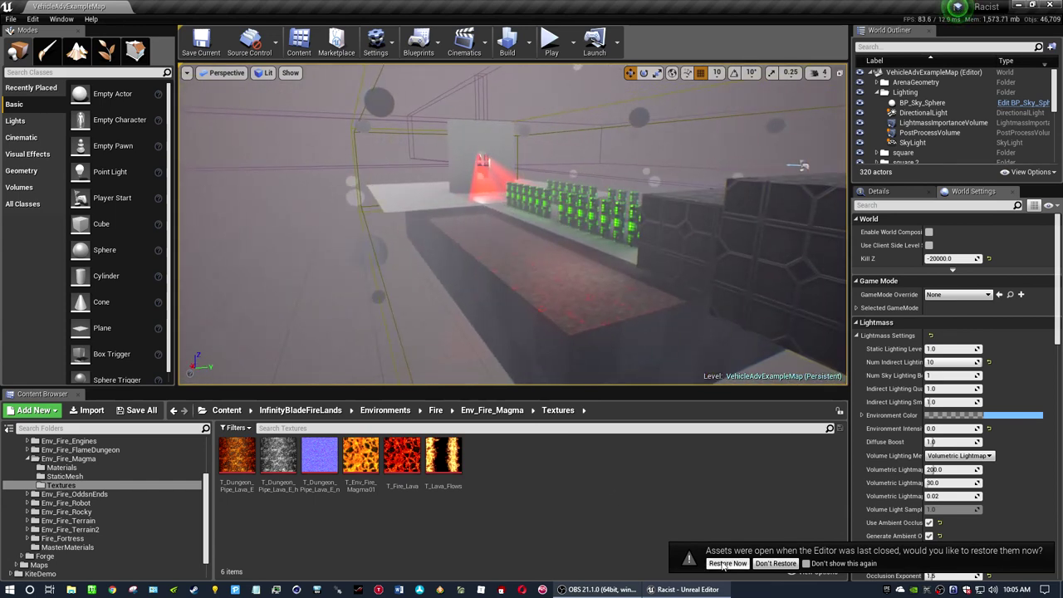
Decline restoring previously open assets and fly over to the green-lit columns
left_click(773, 565)
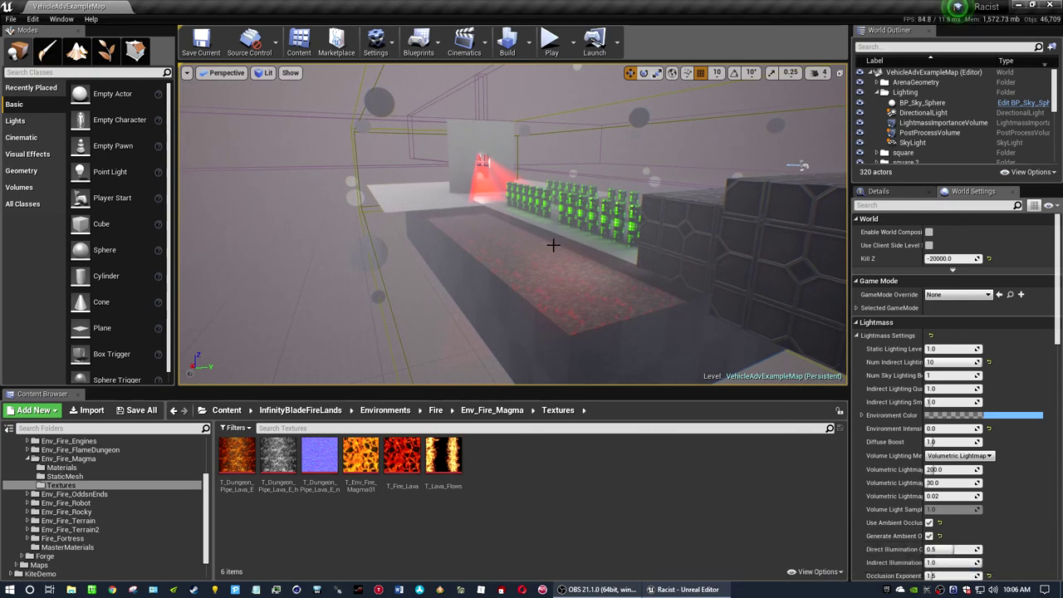
right_click_drag(554, 242, 557, 245)
mouse_move(505, 137)
right_mouse_down()
mouse_move(381, 170)
mouse_move(382, 192)
mouse_move(465, 196)
right_mouse_up()
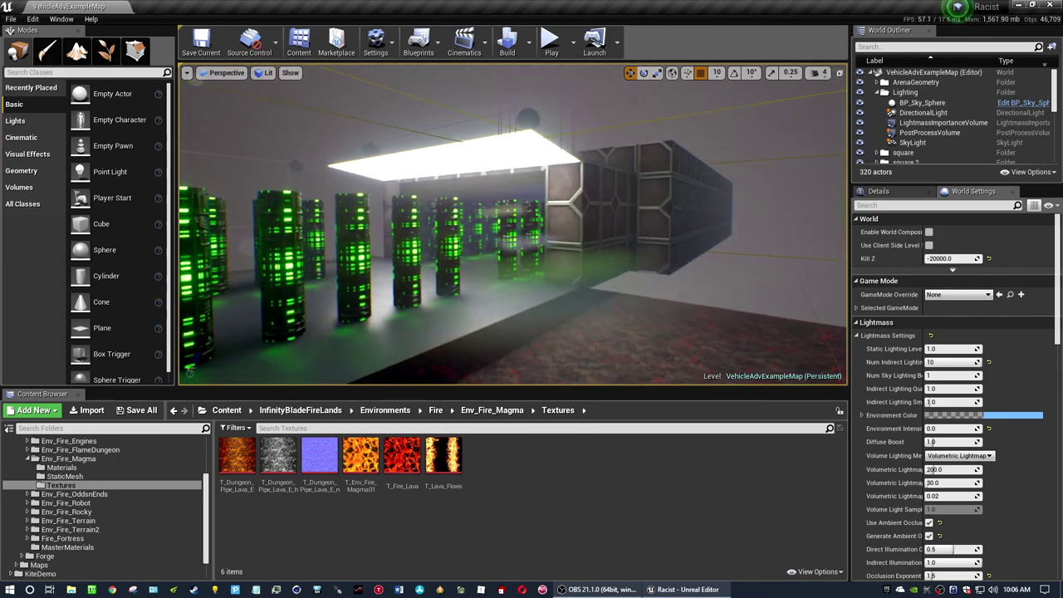
right_click_drag(465, 196, 540, 280)
Show the FPS counter and the Stat > Engine > UnitGraph frame-timing graph
left_click(187, 73)
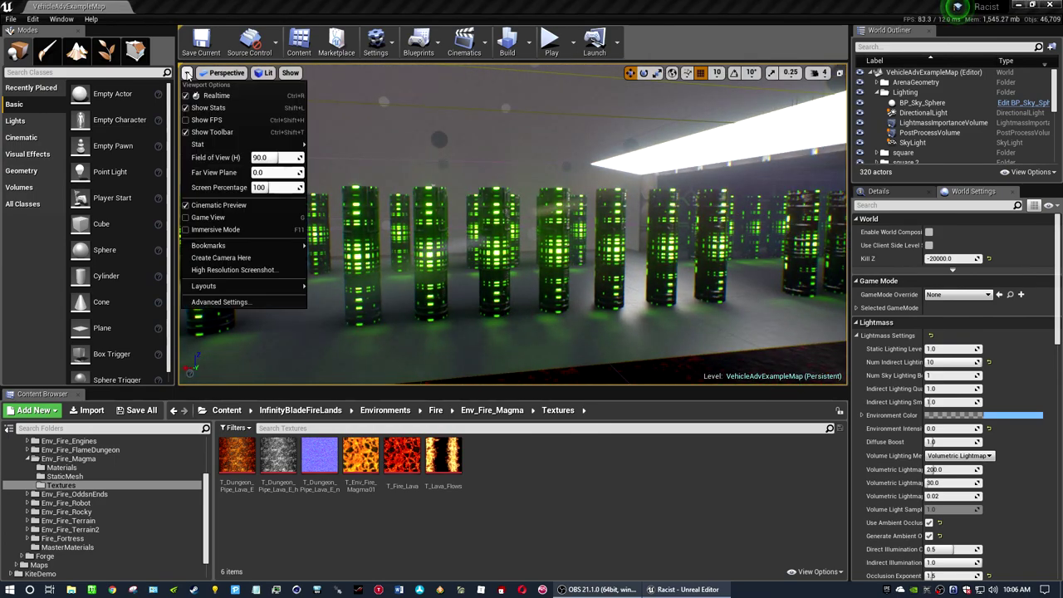
left_click(208, 119)
left_click(187, 73)
mouse_move(241, 146)
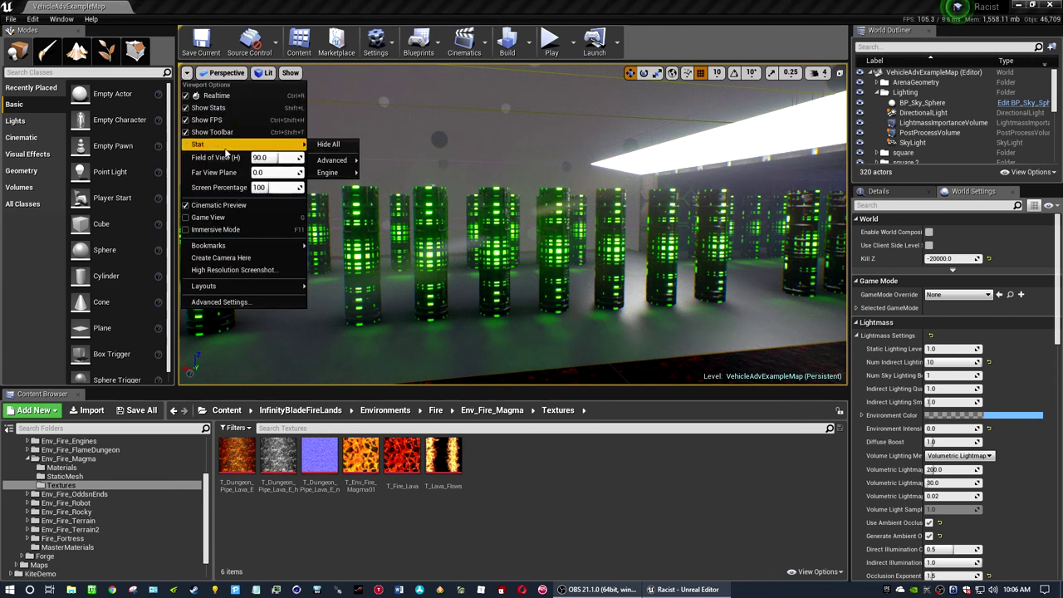
mouse_move(337, 173)
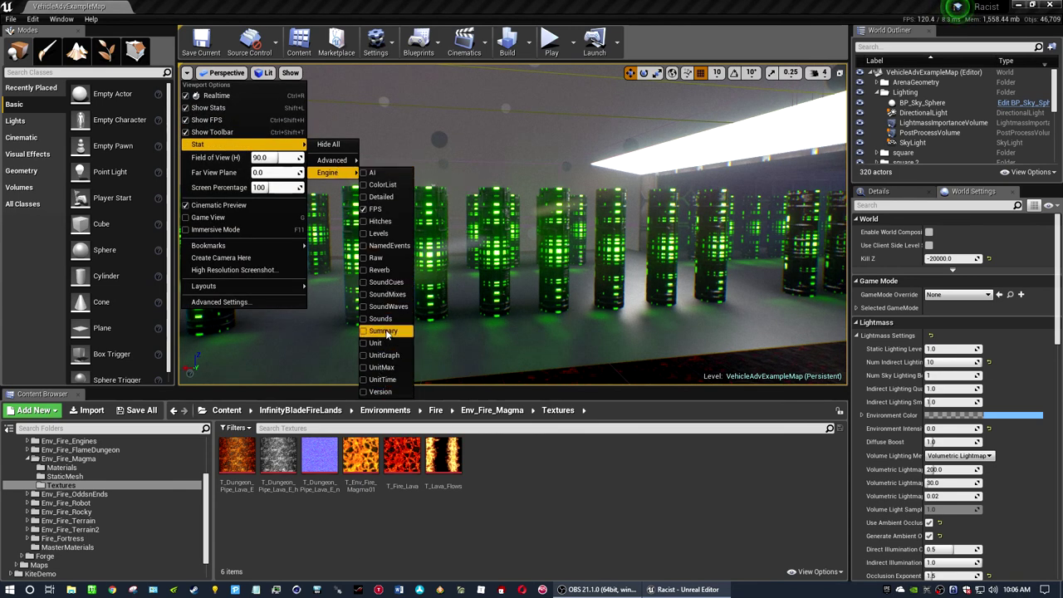
left_click(377, 210)
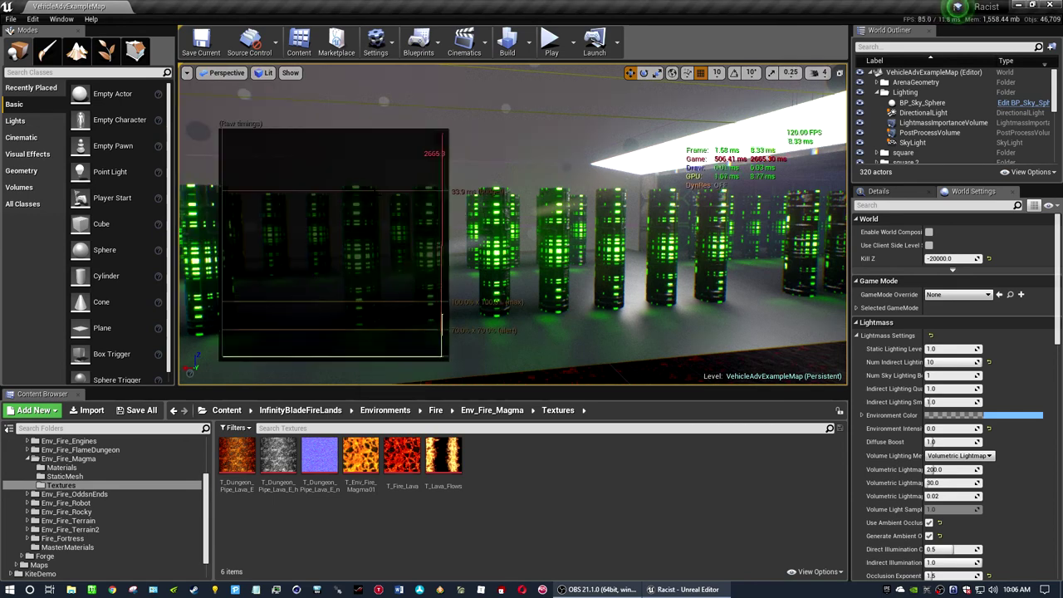
Fly past the glowing pillars and along the server corridor toward the ship
right_click_drag(566, 196, 454, 183)
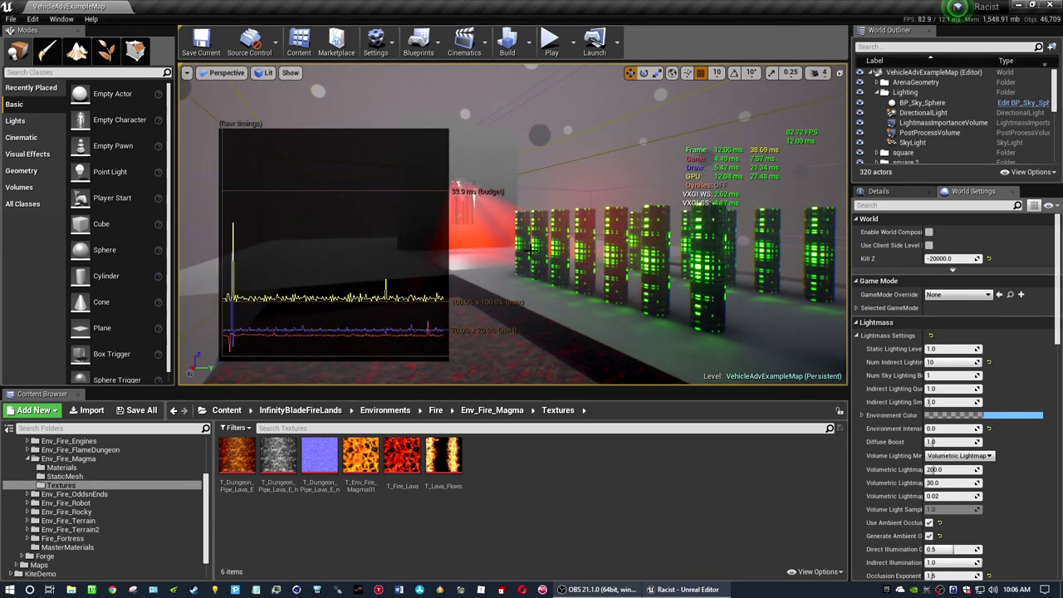
mouse_move(486, 233)
right_mouse_down()
mouse_move(391, 237)
mouse_move(478, 211)
mouse_move(465, 215)
right_mouse_up()
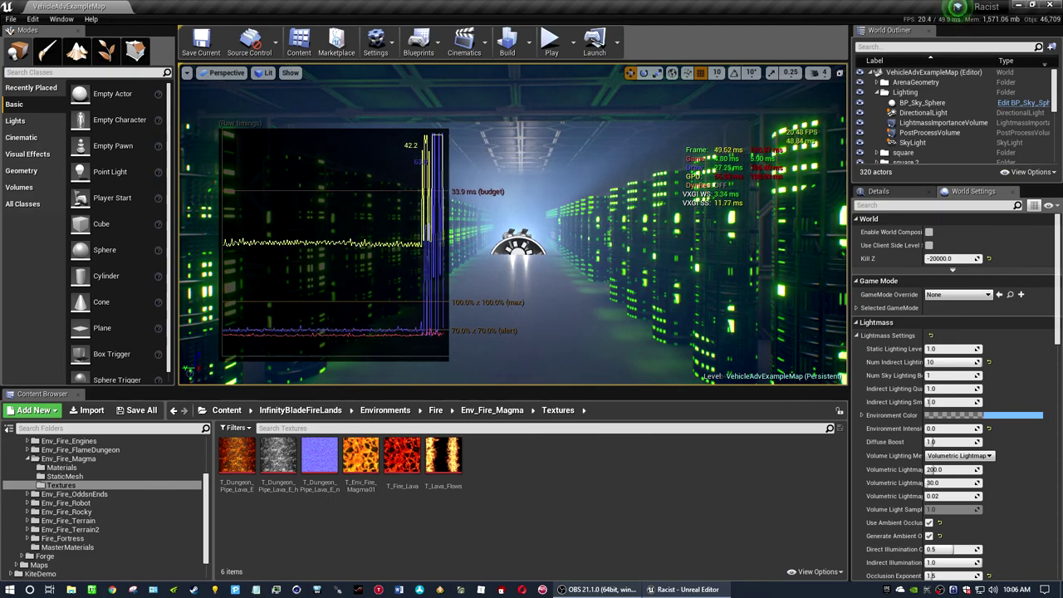
right_click_drag(465, 214, 466, 214)
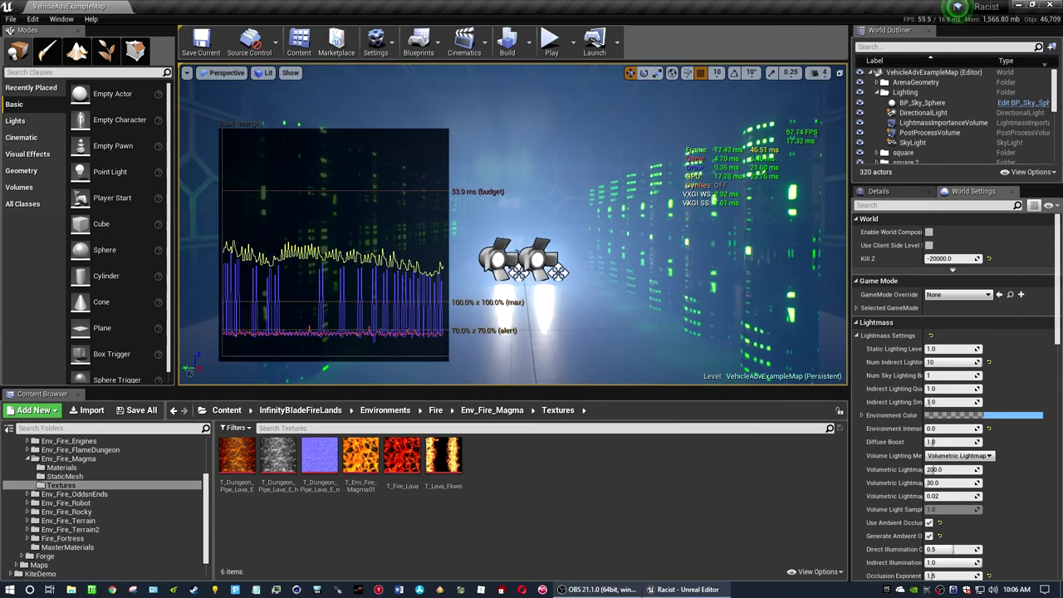
Switch the viewport to Game View and fly among the server walls
left_click(187, 74)
left_click(208, 217)
right_click_drag(512, 224, 513, 224)
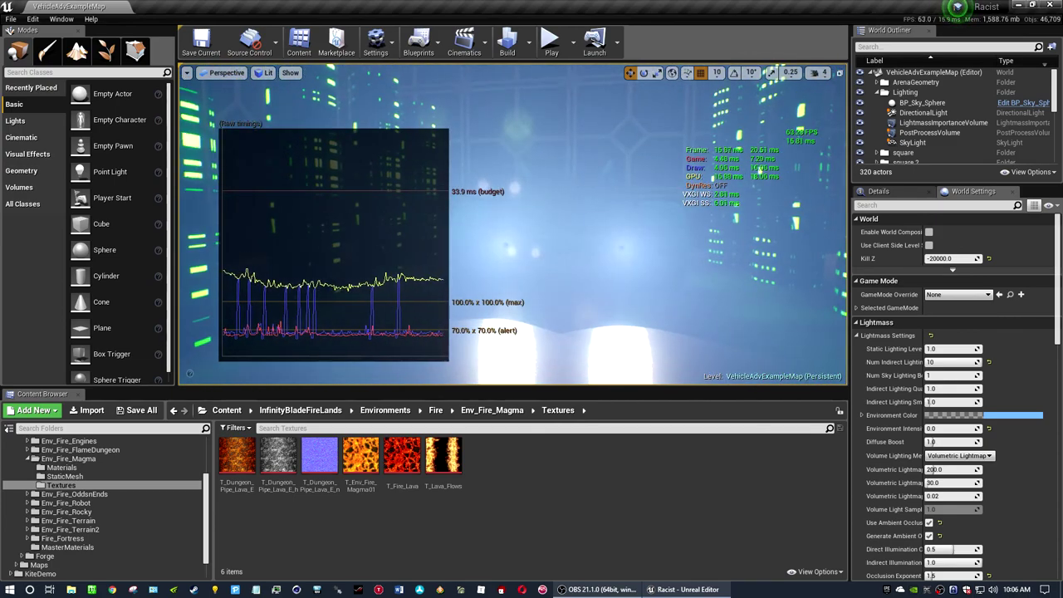
right_click_drag(513, 224, 512, 224)
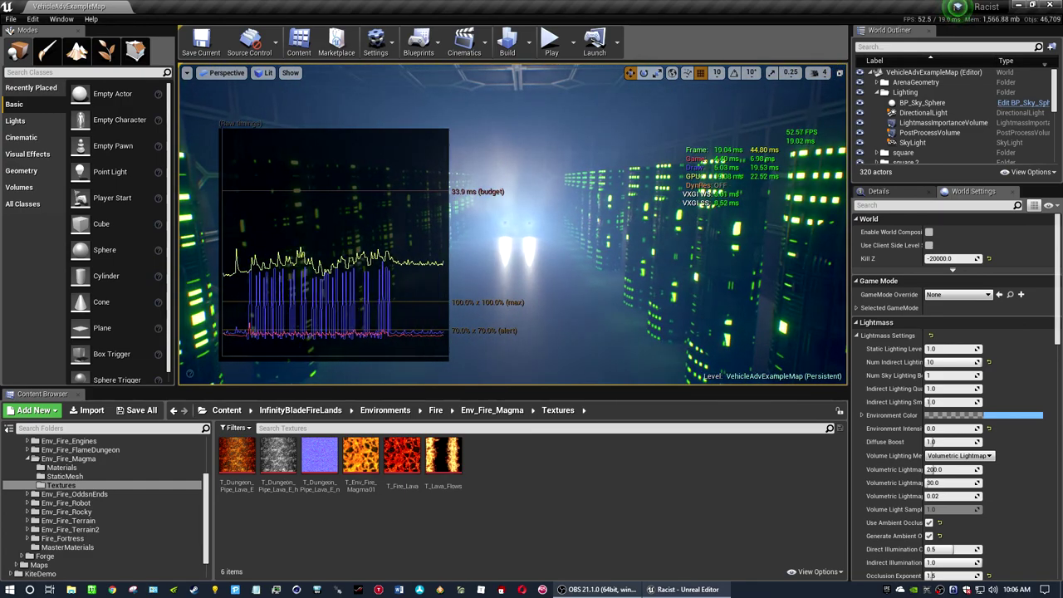
right_click_drag(512, 224, 652, 260)
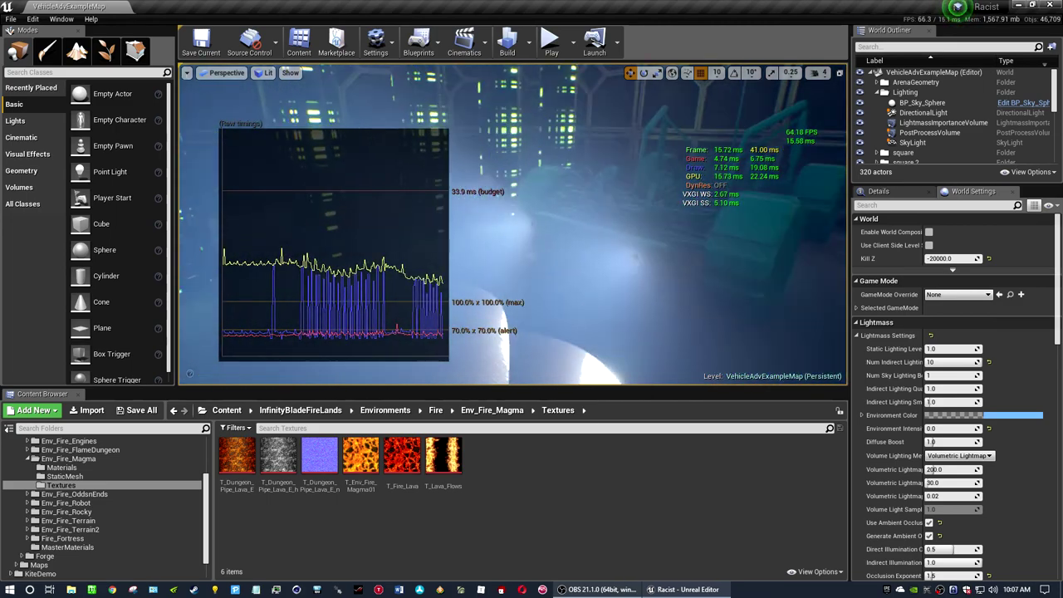
Turn Game View off in Viewport Options to show light gizmos again
left_click(187, 73)
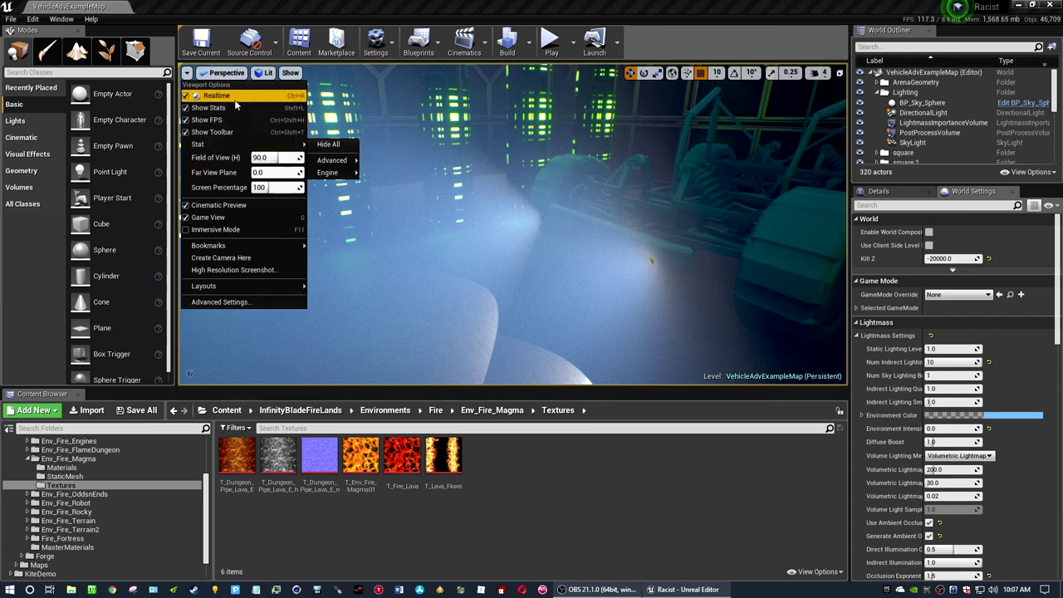
left_click(187, 73)
left_click(187, 73)
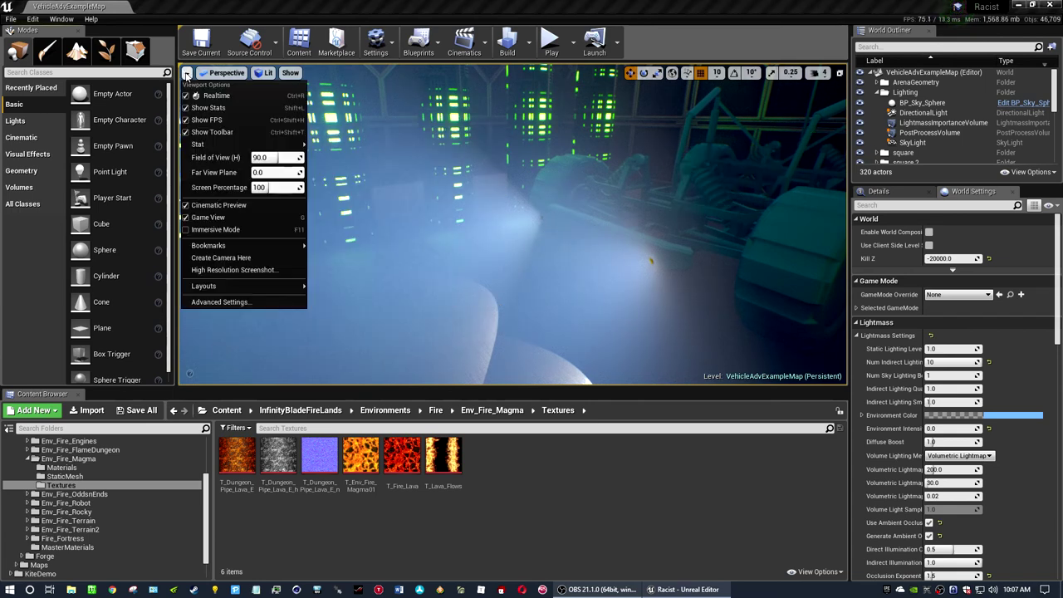
left_click(208, 219)
Select VehicleBlueprint's SpotLight component and scroll its Details down to the VXGI settings
left_click(536, 214)
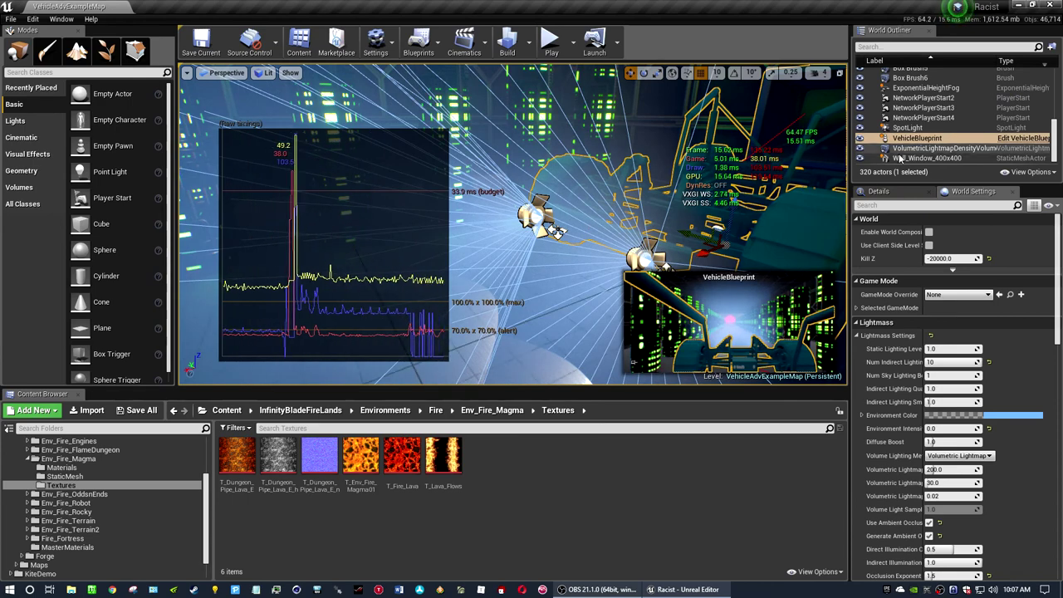
left_click(893, 192)
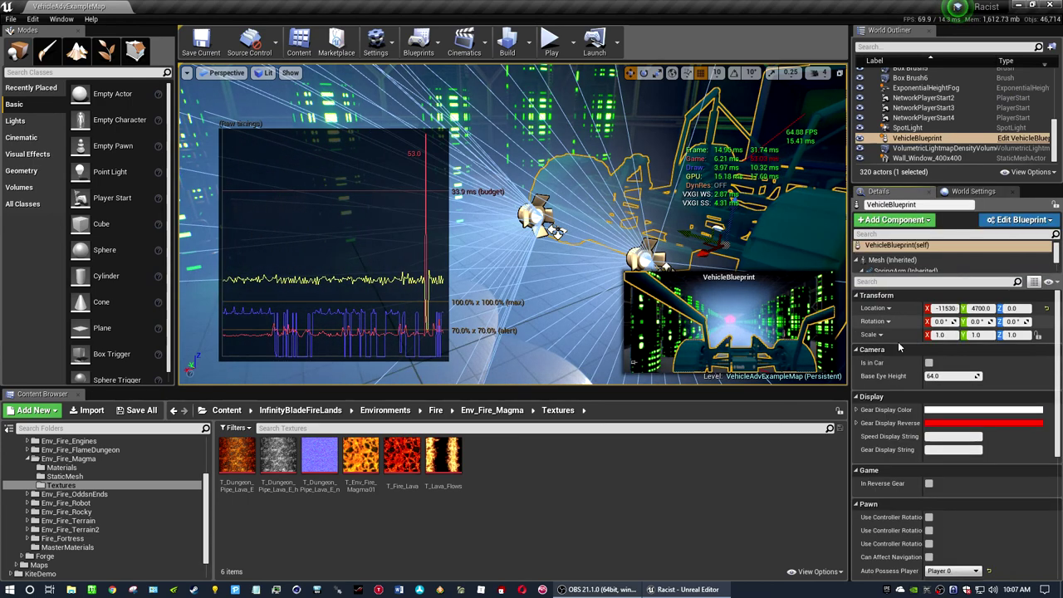
left_click_drag(897, 272, 897, 367)
left_click(887, 316)
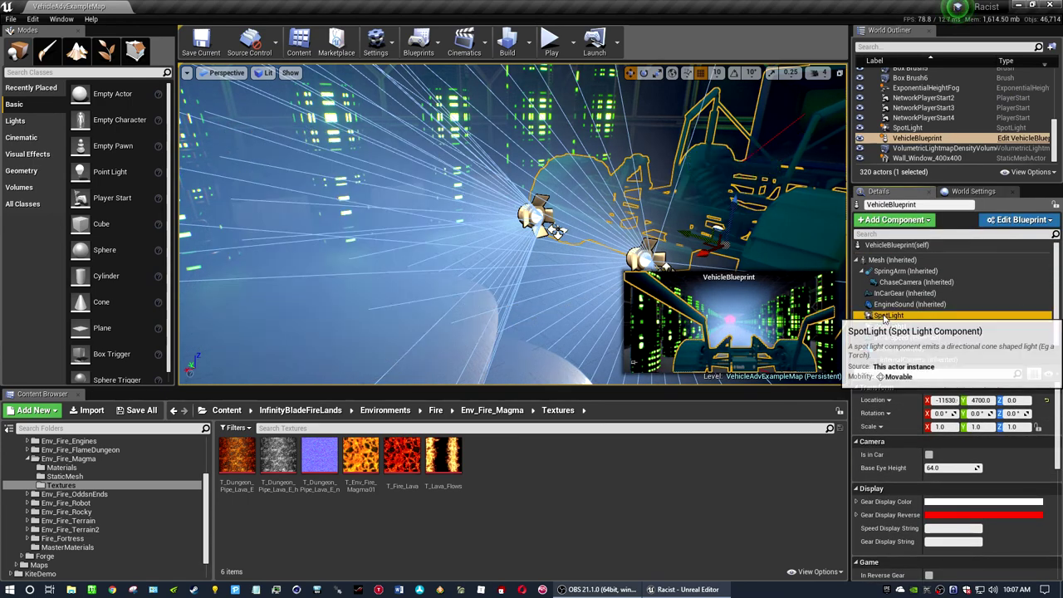
scroll(893, 482, "down", 5)
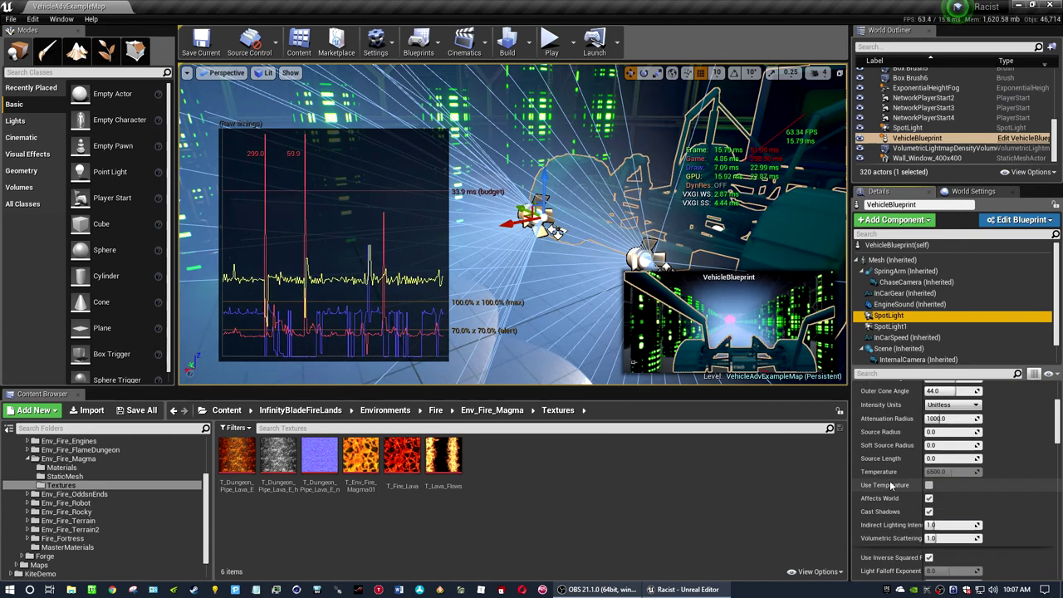
scroll(890, 482, "down", 1)
scroll(888, 479, "down", 1)
scroll(889, 479, "down", 1)
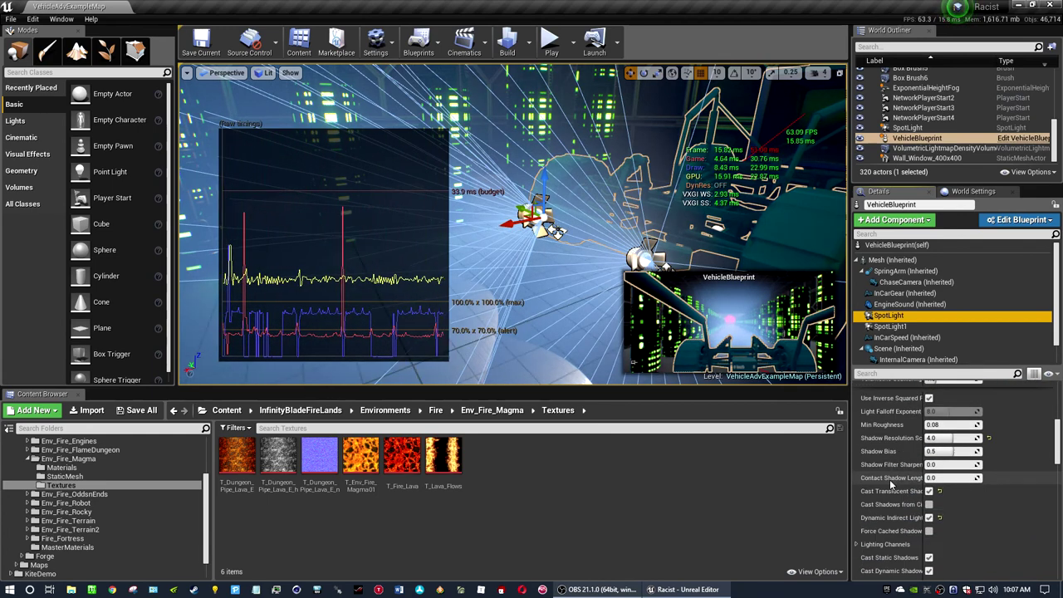
scroll(895, 487, "down", 2)
scroll(894, 486, "down", 1)
scroll(890, 483, "down", 1)
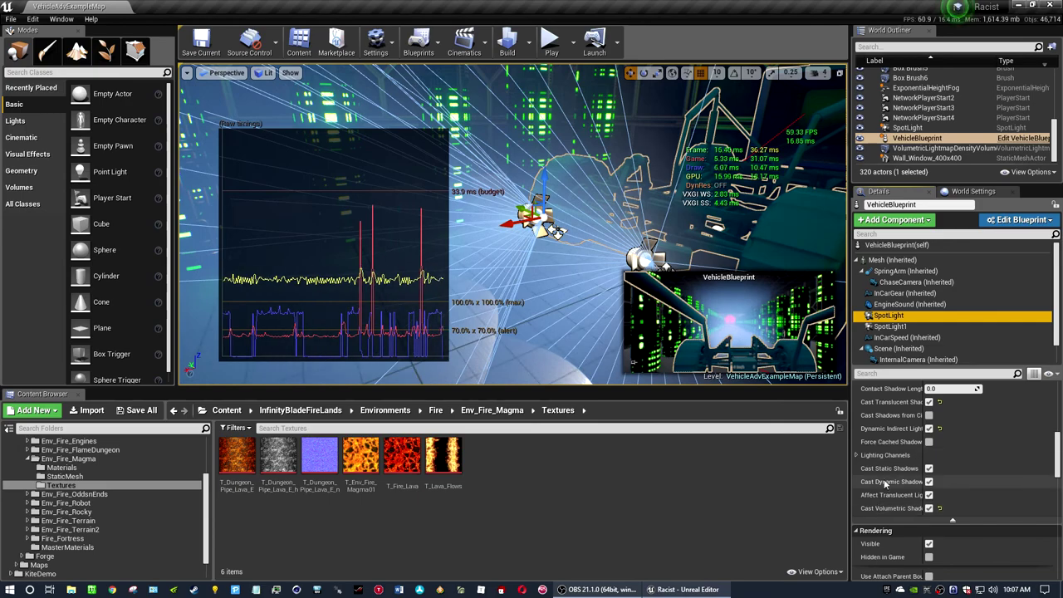
scroll(894, 490, "down", 2)
scroll(895, 488, "down", 2)
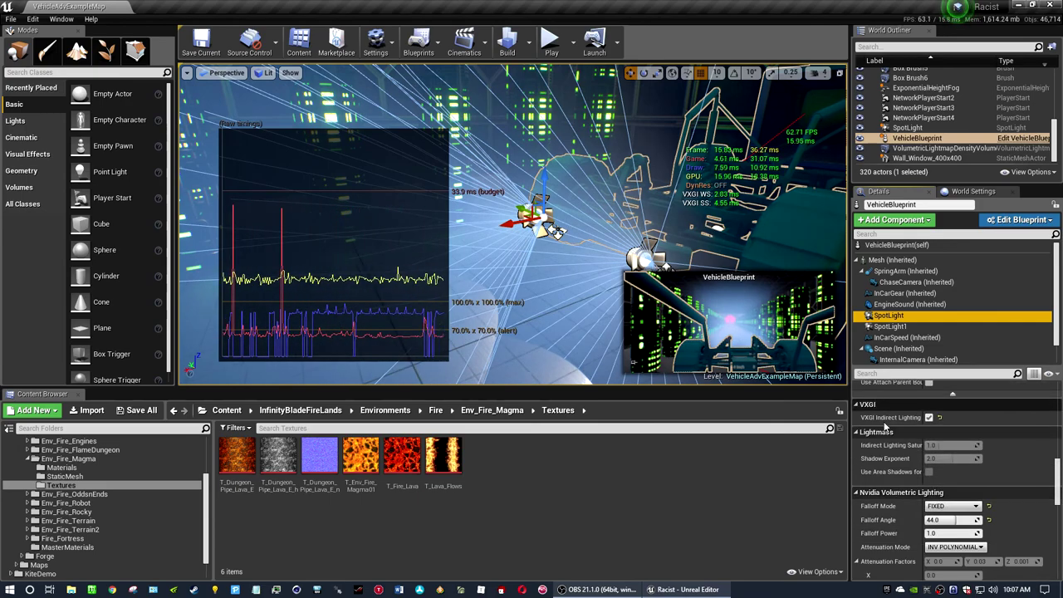
Add SpotLight1 to the selection and uncheck VXGI Indirect Lighting for both spotlights
mouse_move(531, 249)
right_mouse_down()
mouse_move(582, 233)
mouse_move(531, 249)
right_mouse_up()
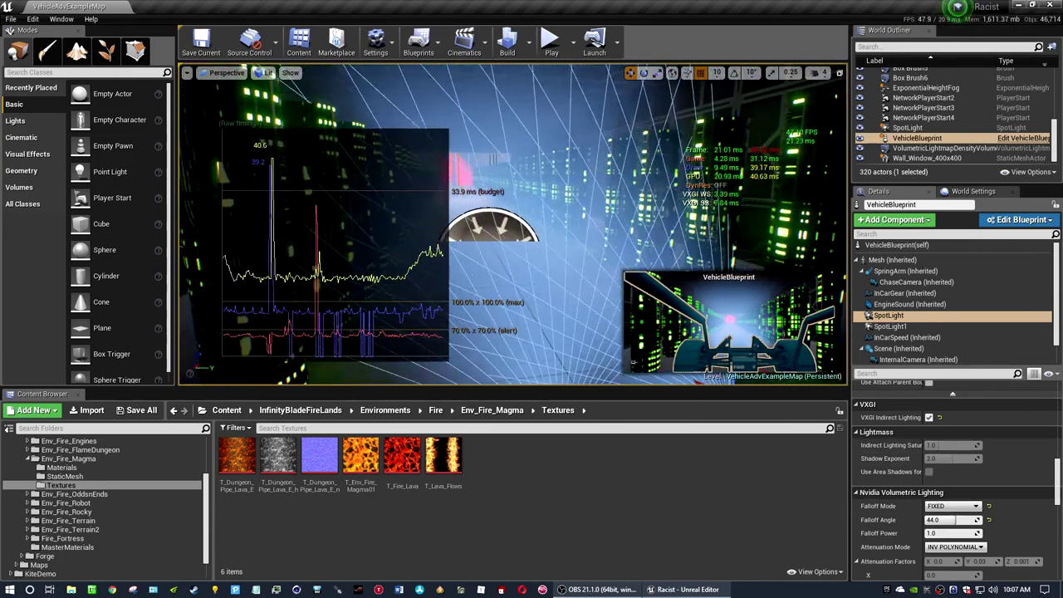
left_click(889, 328, "ctrl")
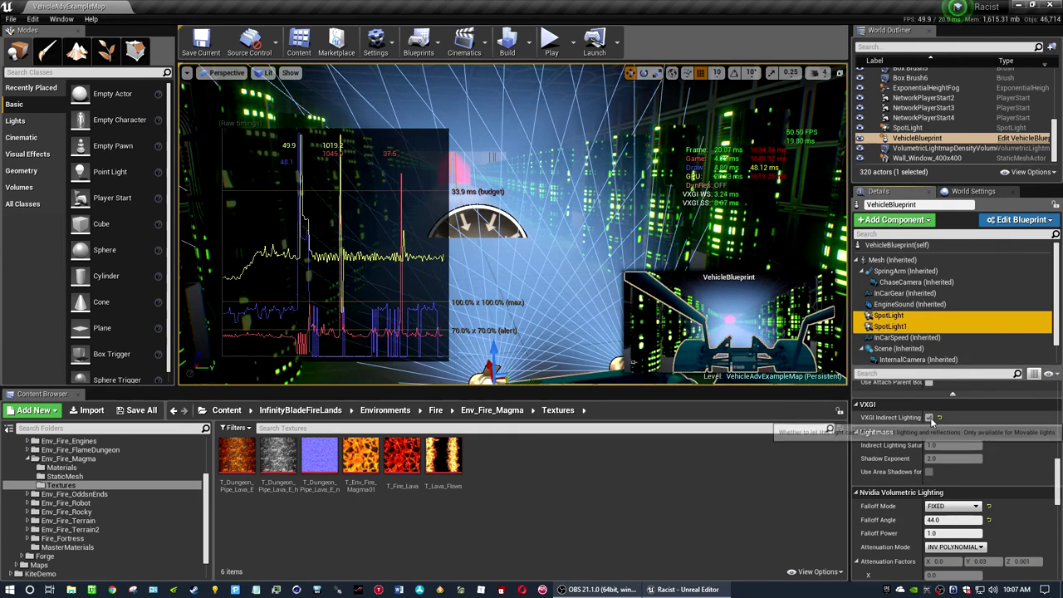
left_click(929, 417)
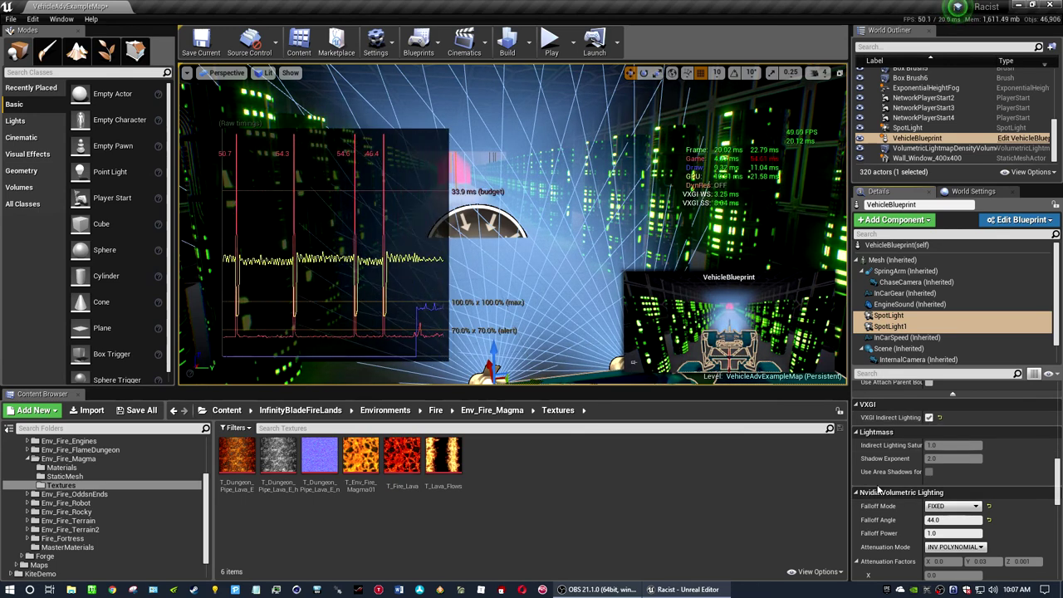
scroll(877, 489, "down", 3)
scroll(877, 489, "down", 1)
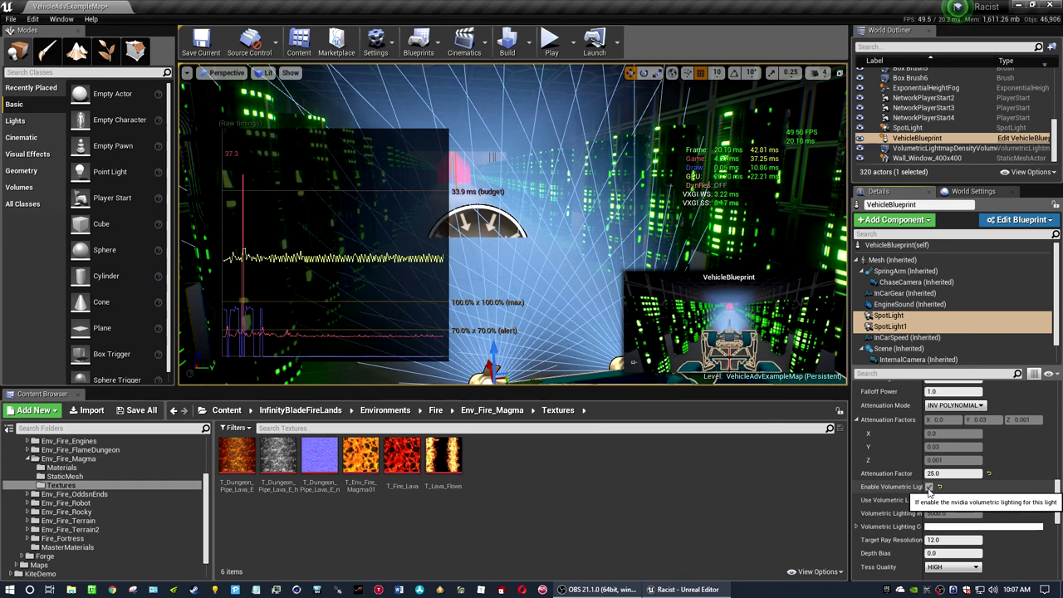
Toggle Enable Volumetric Lighting off and on twice, leaving it enabled
left_click(929, 489)
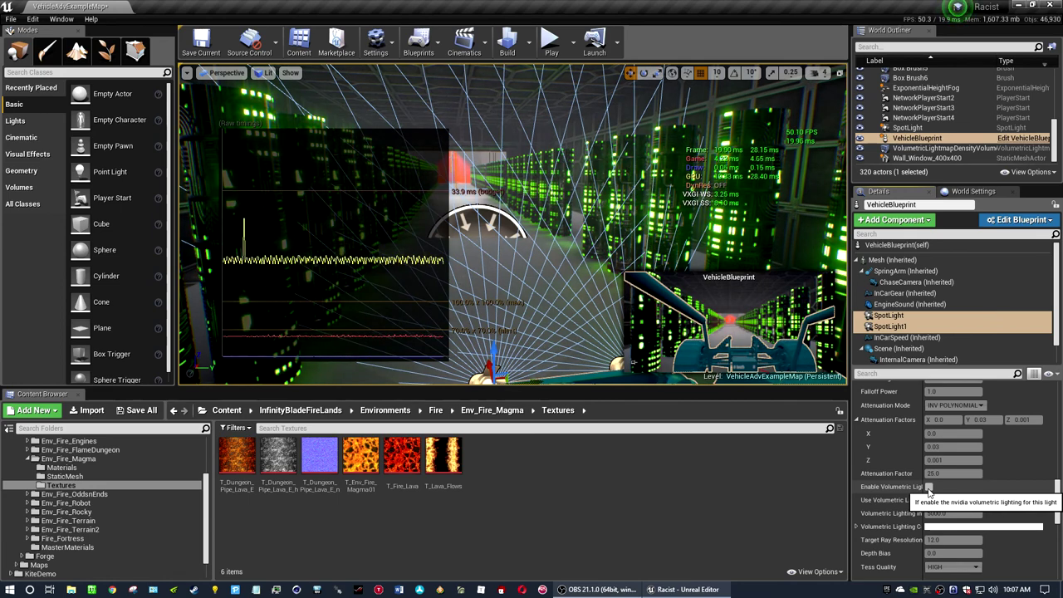
left_click(929, 488)
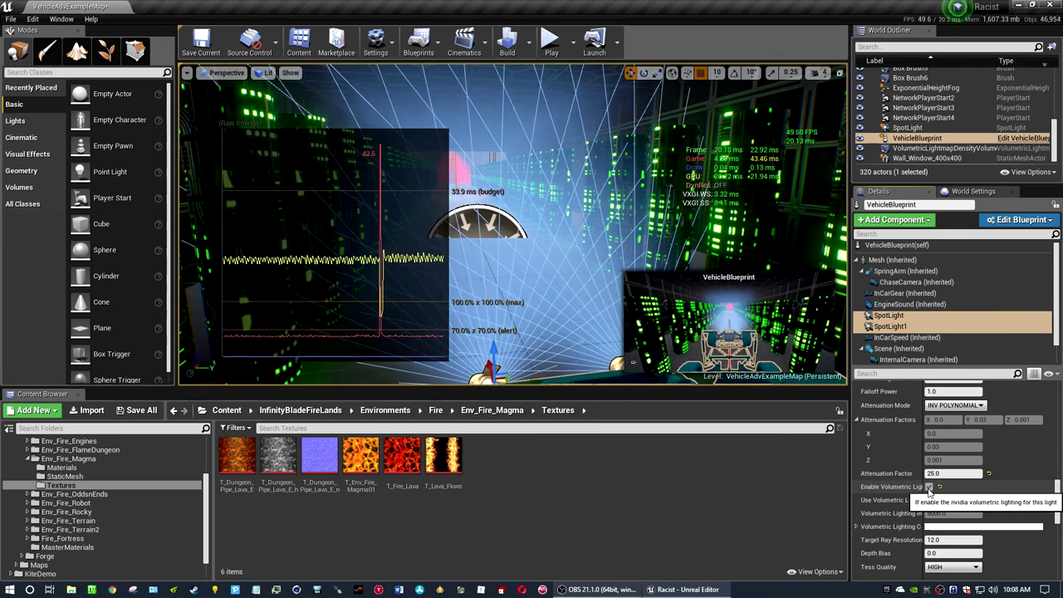
left_click(929, 488)
left_click(929, 488)
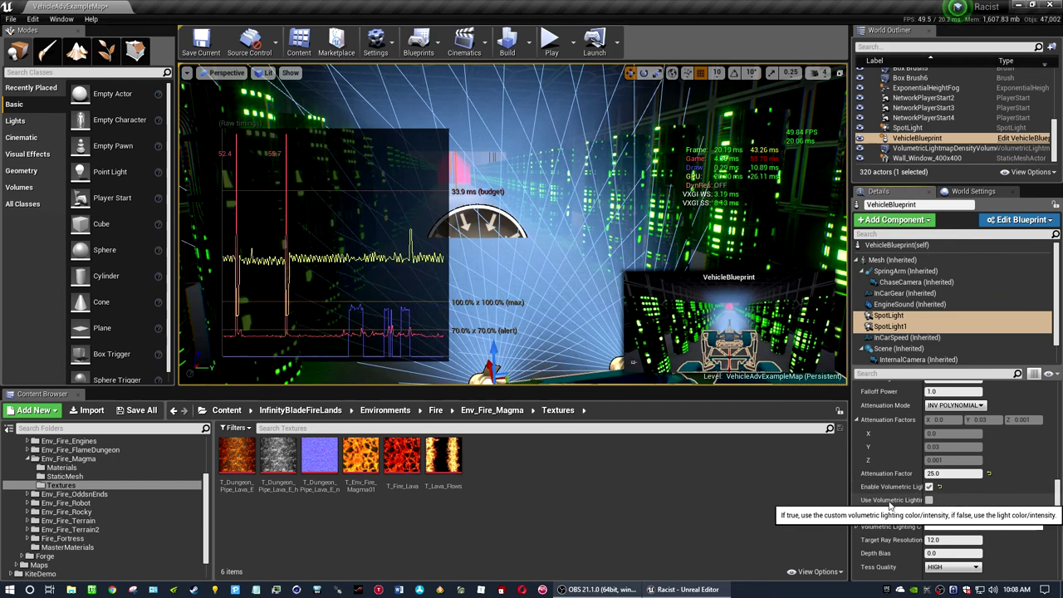
Scroll to the Nv Flow section and check Flow Grid Shadow Enabled
scroll(890, 502, "down", 3)
scroll(890, 502, "down", 3)
scroll(890, 503, "down", 2)
scroll(889, 502, "down", 3)
scroll(888, 502, "down", 2)
scroll(889, 501, "down", 2)
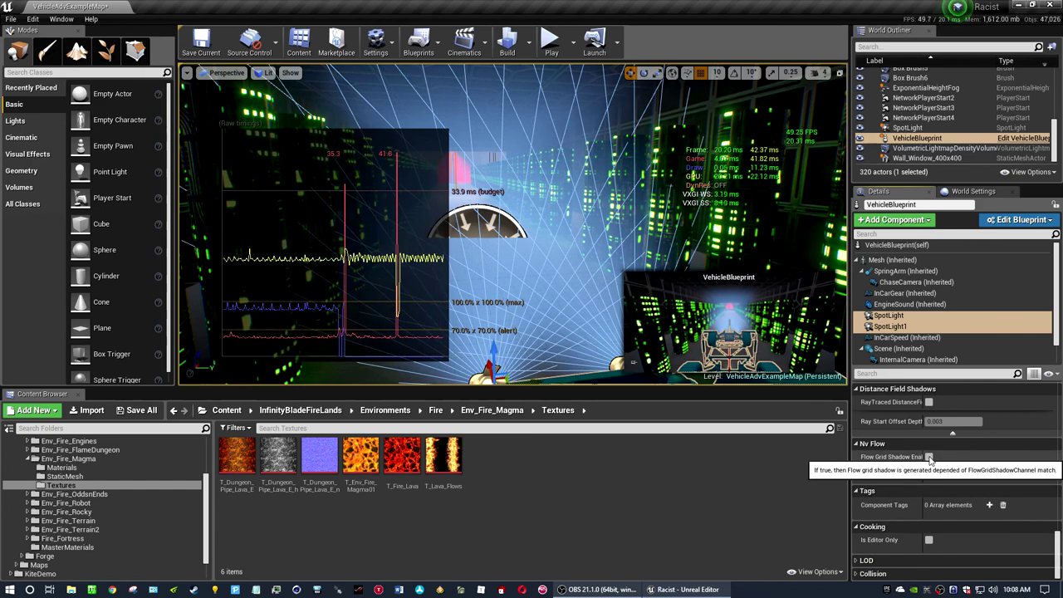
left_click(929, 457)
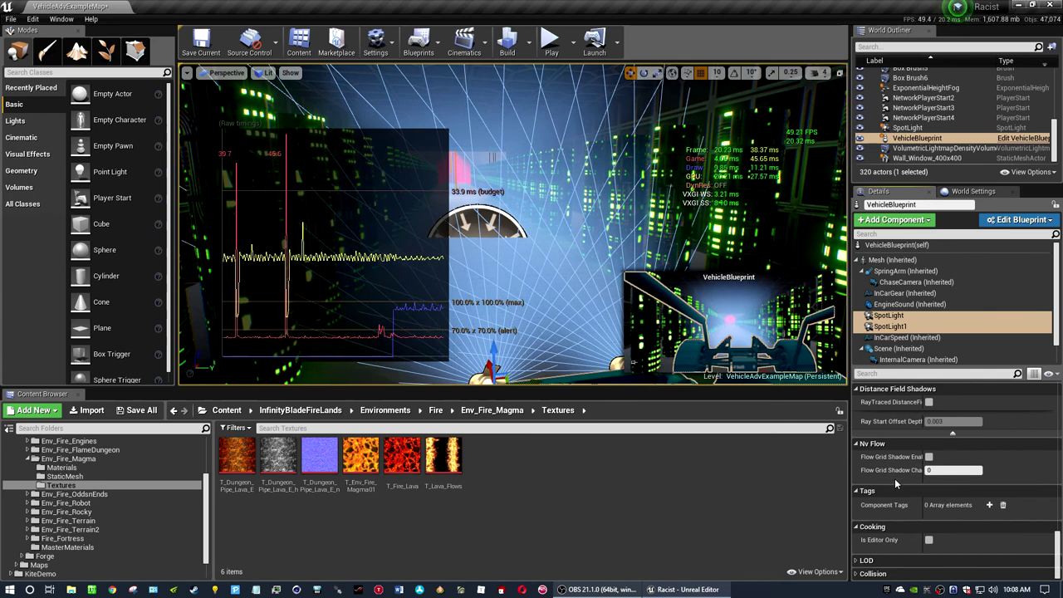
Toggle Cast Volumetric Shadow on and off repeatedly, ending with it disabled
scroll(895, 478, "up", 1)
scroll(895, 479, "up", 1)
scroll(895, 482, "up", 1)
scroll(897, 488, "up", 1)
scroll(896, 488, "up", 1)
scroll(896, 488, "up", 1)
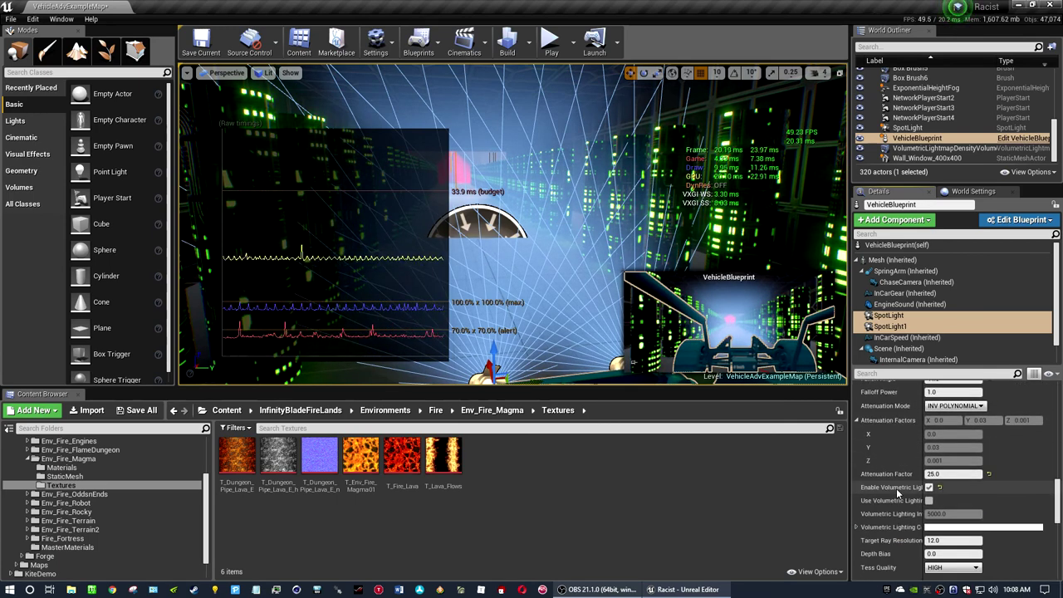
scroll(896, 488, "up", 2)
scroll(897, 488, "up", 3)
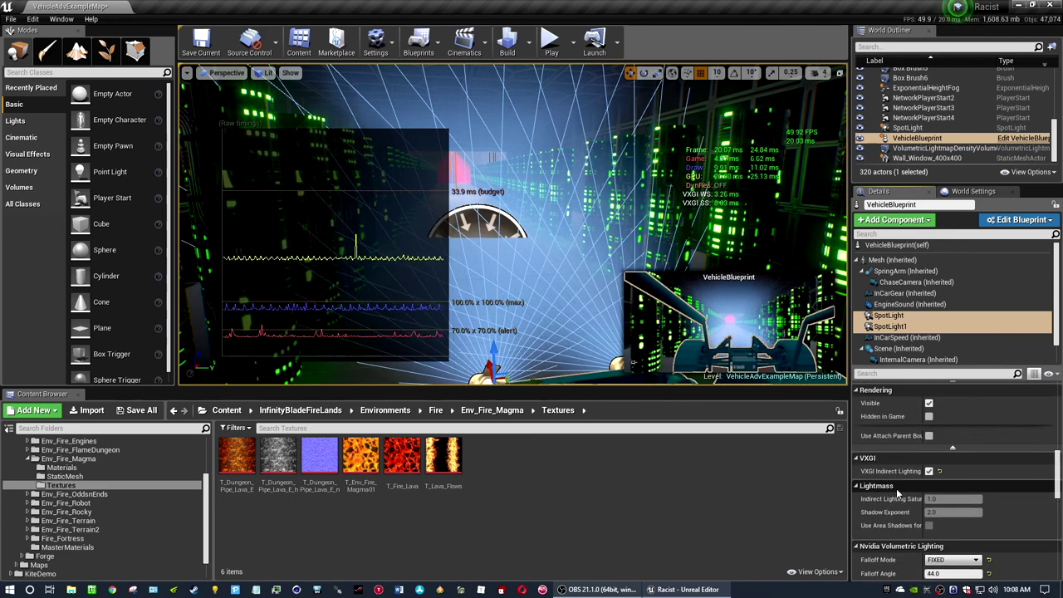
scroll(896, 498, "up", 3)
scroll(897, 498, "up", 2)
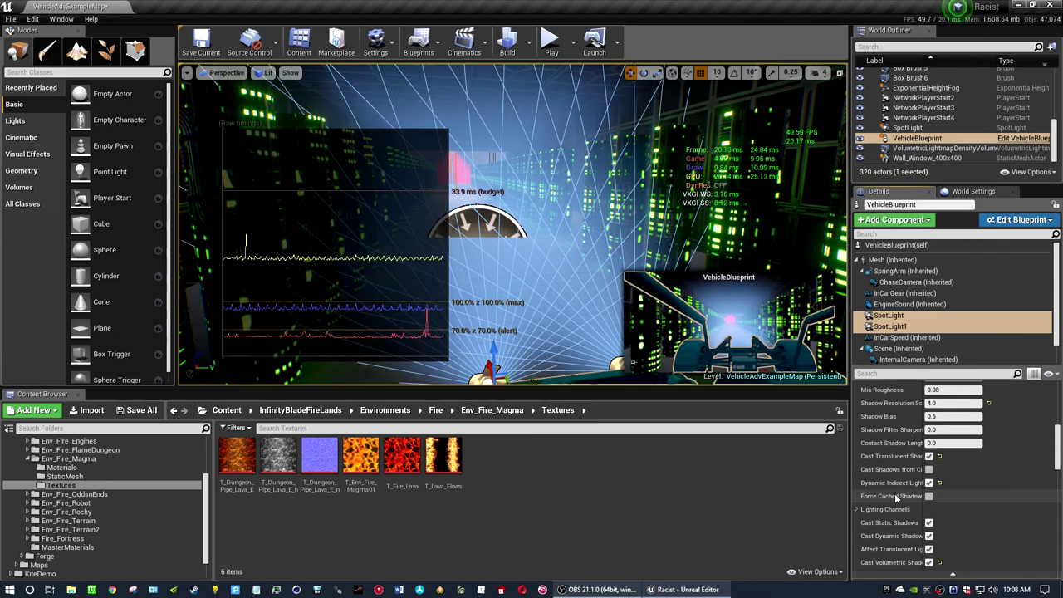
left_click(930, 563)
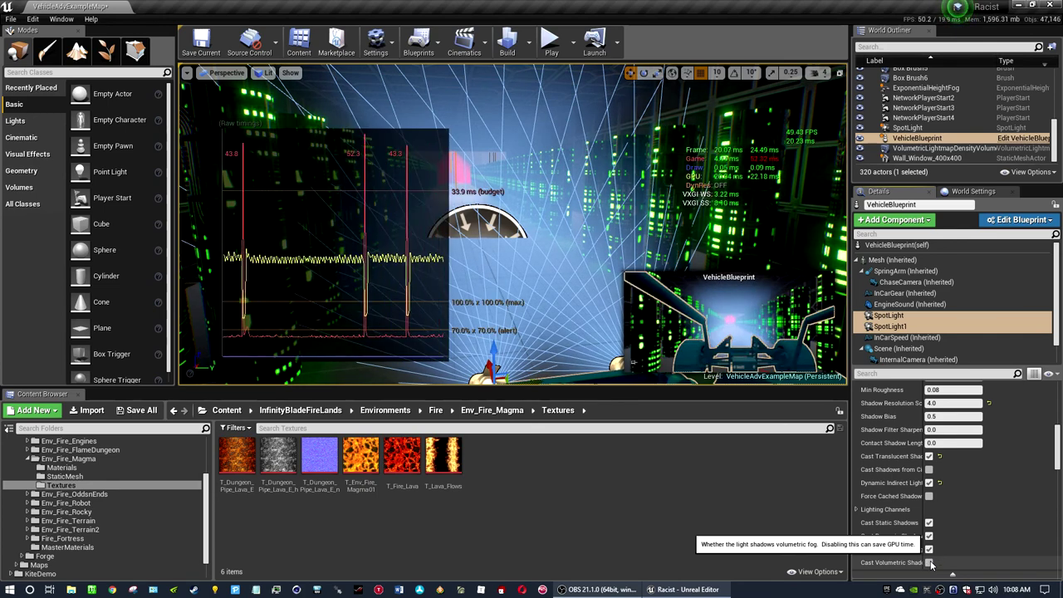
left_click(929, 563)
left_click(930, 562)
left_click(930, 562)
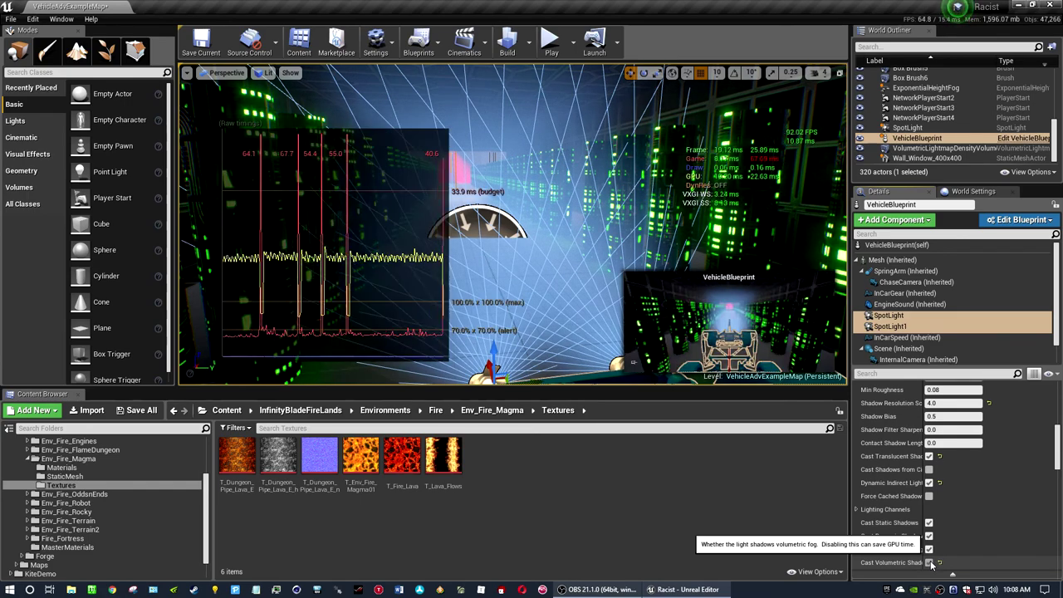
left_click(930, 563)
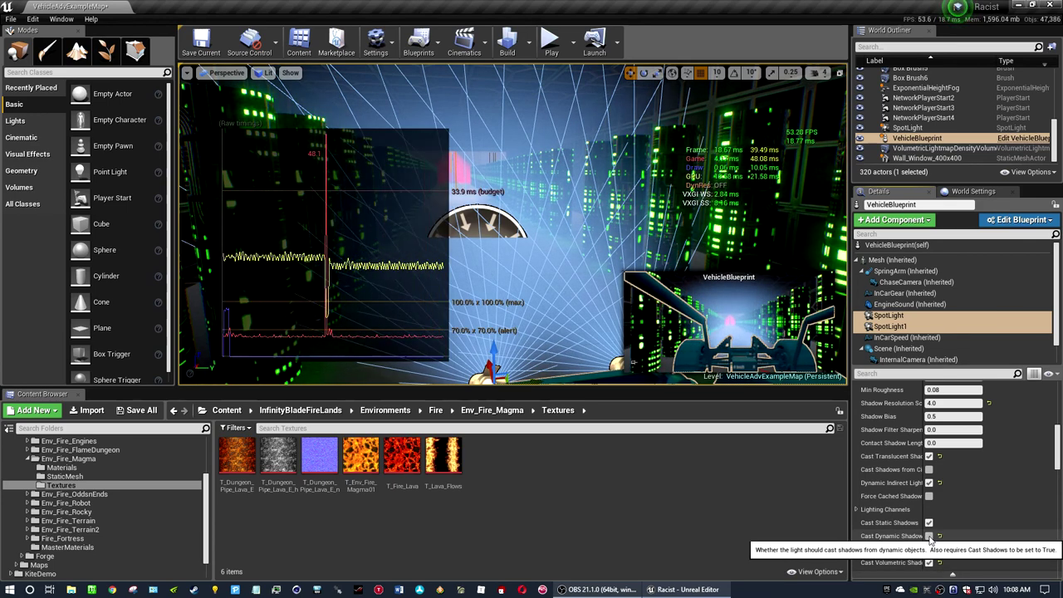
Toggle Cast Dynamic Shadow repeatedly while watching the vehicle and frame times
left_click(930, 536)
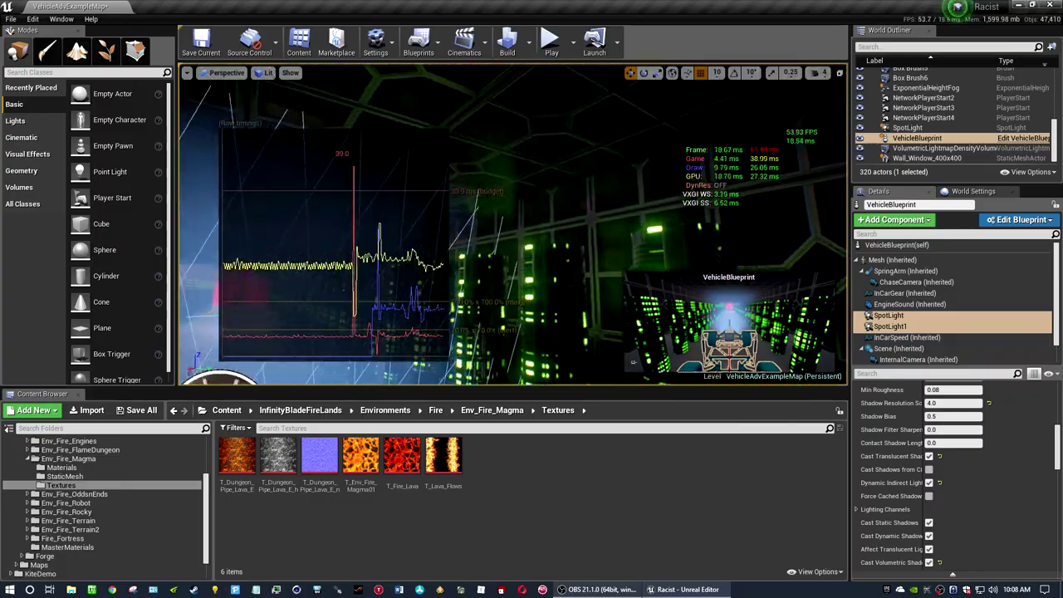
mouse_move(456, 125)
right_mouse_down()
mouse_move(499, 133)
mouse_move(499, 100)
mouse_move(515, 117)
mouse_move(499, 124)
mouse_move(507, 145)
right_mouse_up()
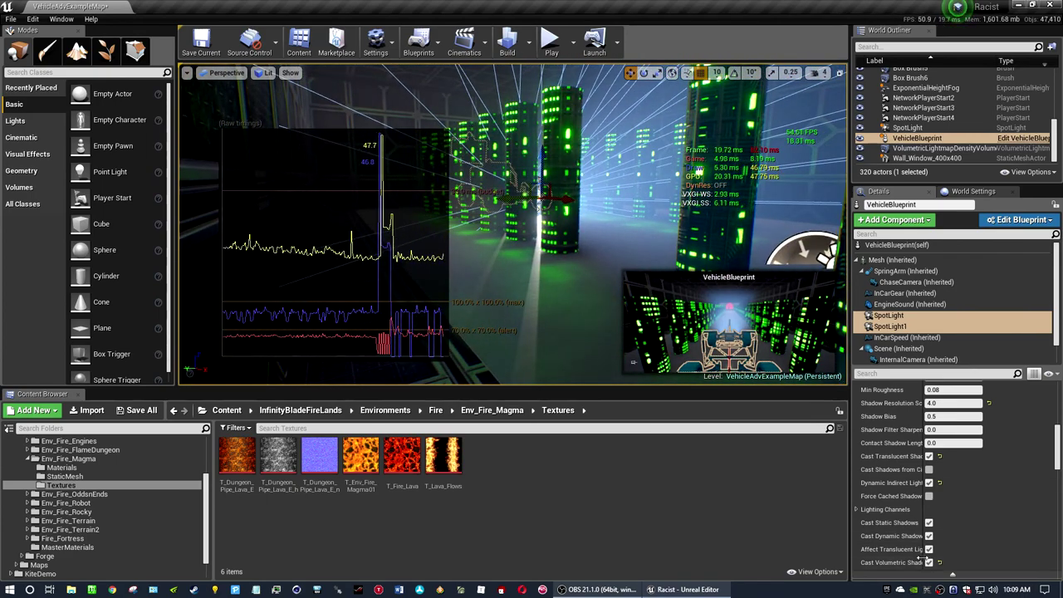
left_click(929, 536)
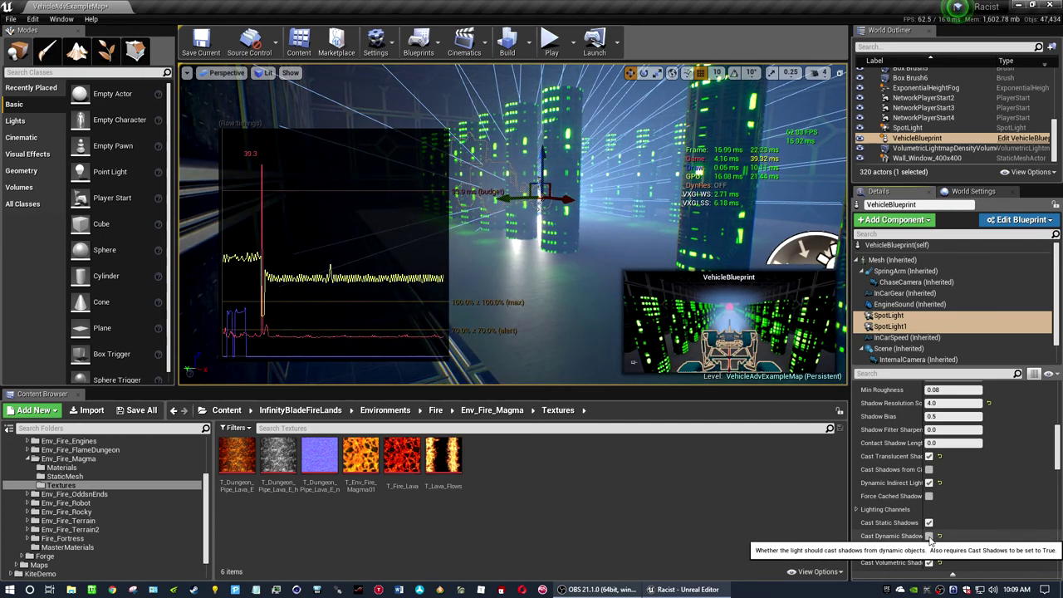
left_click(929, 537)
left_click(929, 536)
left_click(929, 537)
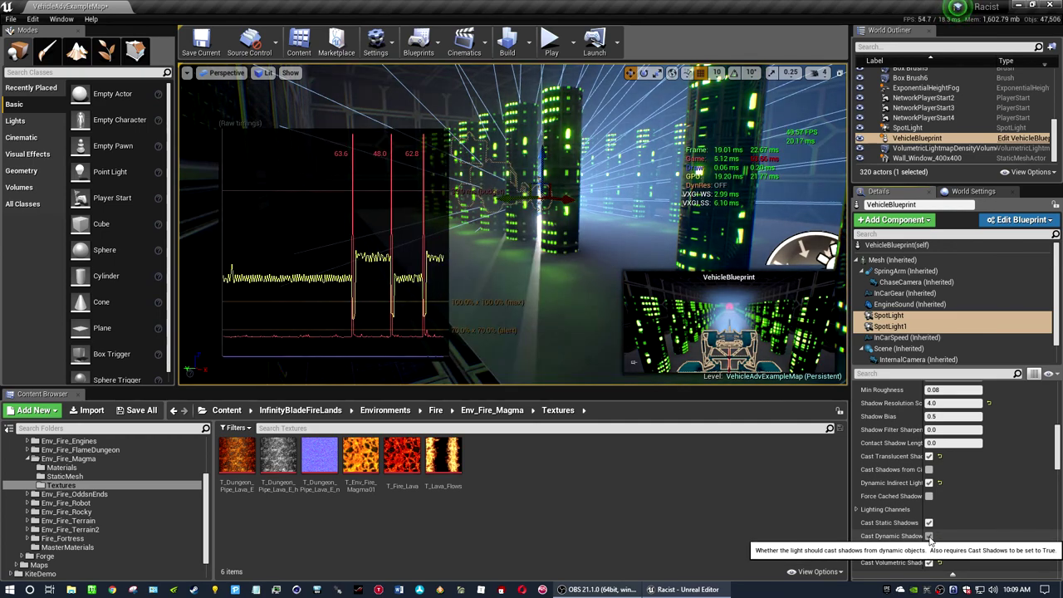
left_click(929, 537)
left_click(929, 537)
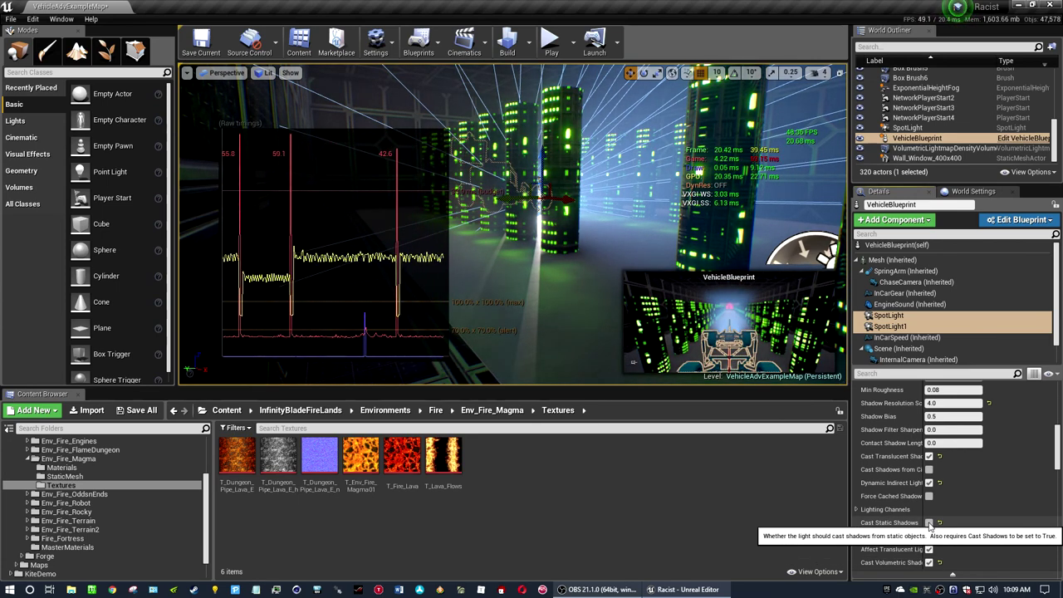
Toggle the spotlight's Dynamic Indirect Lighting and scroll back to the top of Details
scroll(897, 528, "up", 2)
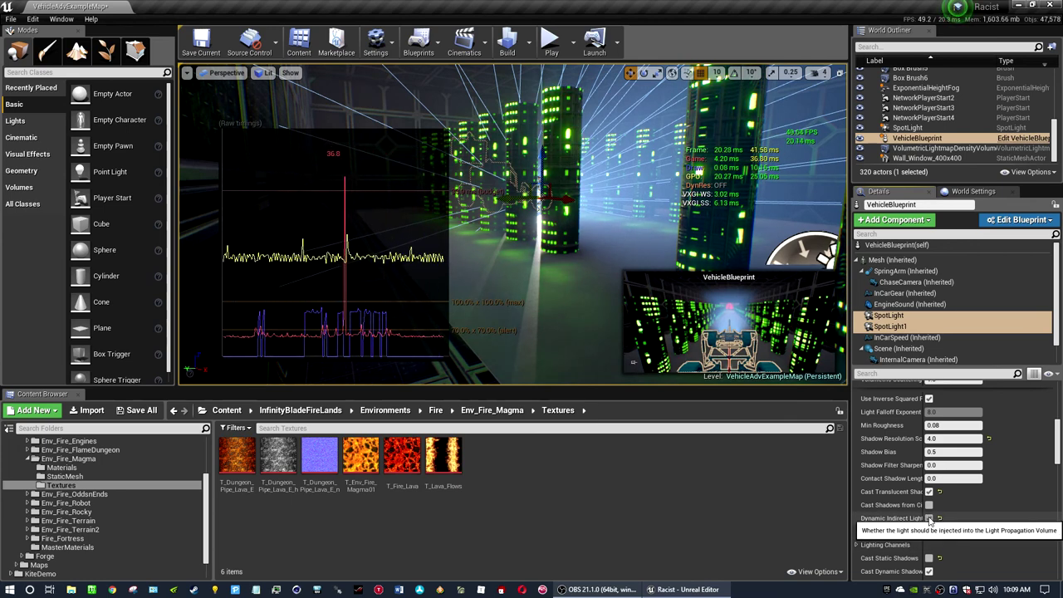
left_click(929, 518)
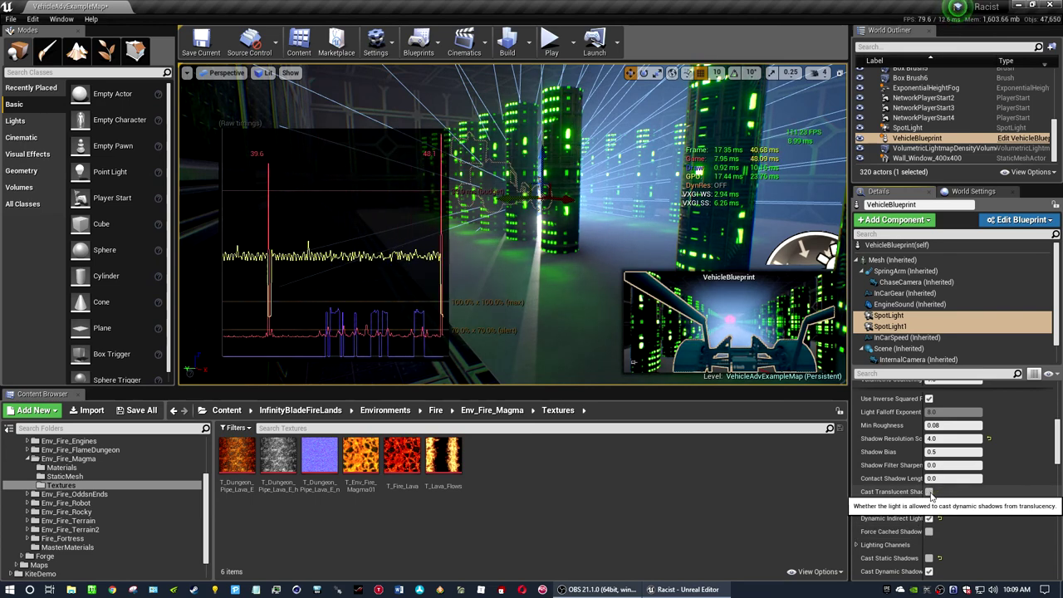
scroll(882, 507, "up", 5)
scroll(889, 518, "up", 2)
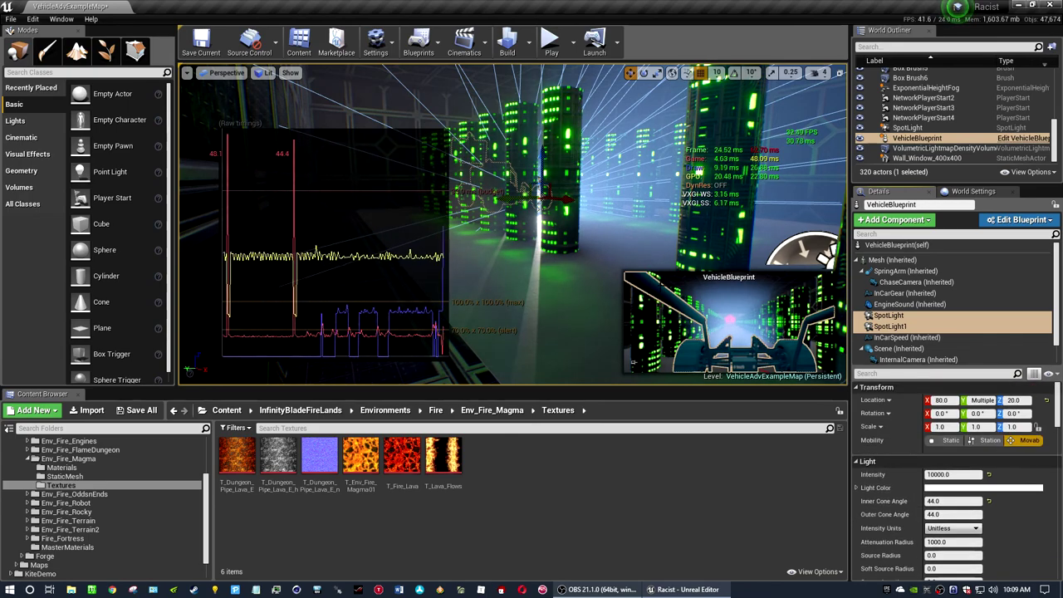
mouse_move(516, 224)
right_mouse_down()
mouse_move(639, 195)
mouse_move(596, 135)
mouse_move(573, 162)
mouse_move(617, 204)
right_mouse_up()
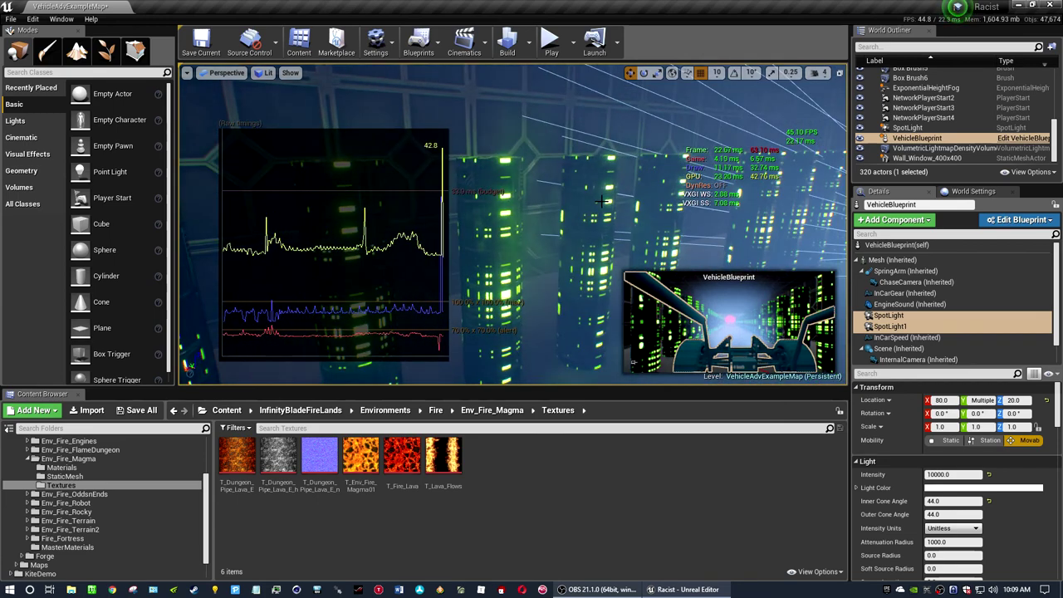
Select the tower Cylinder28 and fly the camera up close to the towers
left_click(488, 235)
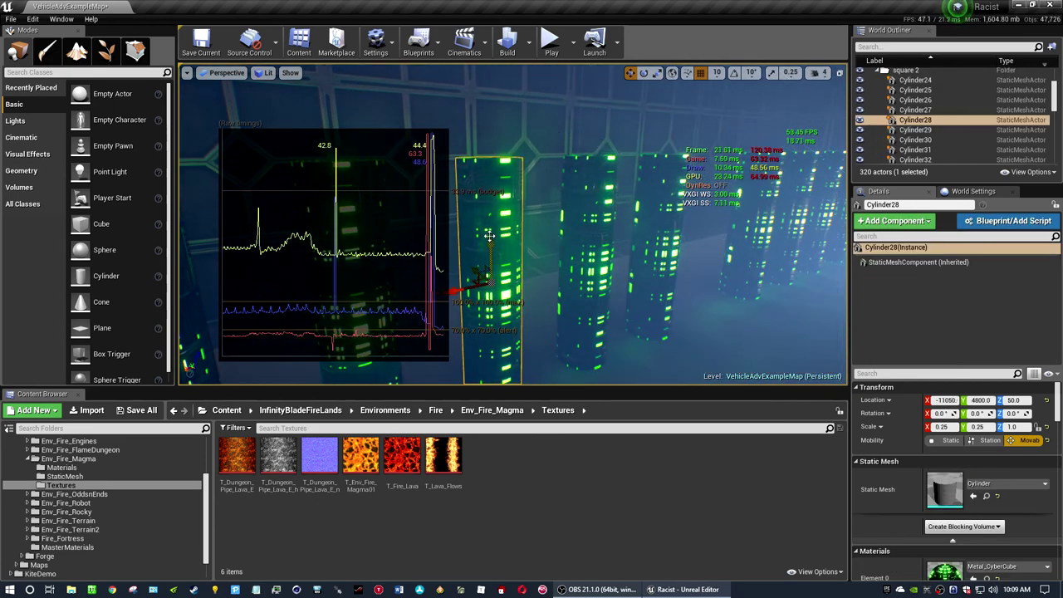
right_click_drag(537, 249, 532, 233)
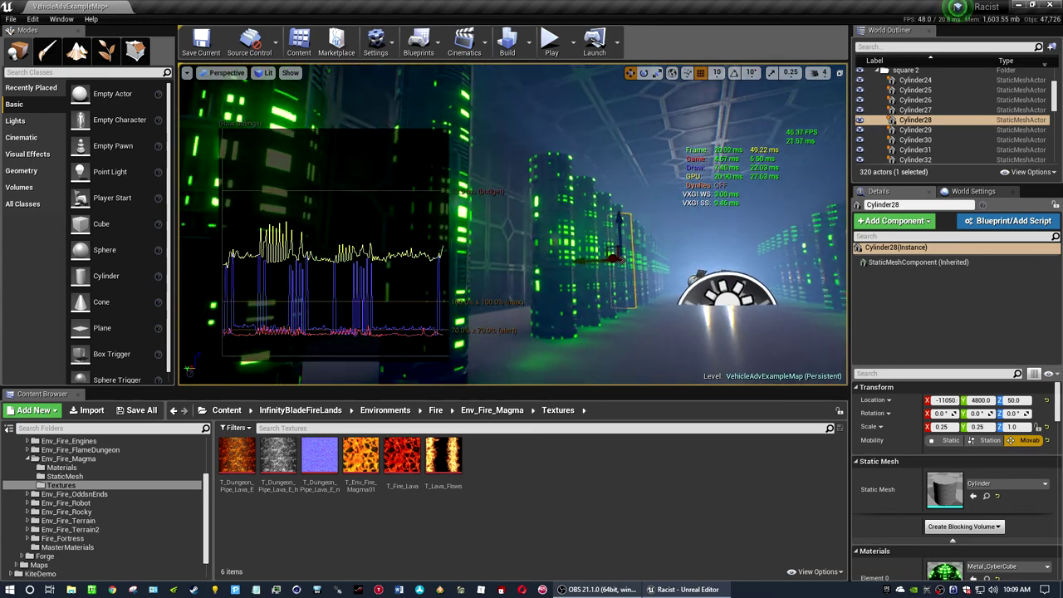
right_click_drag(531, 233, 531, 232)
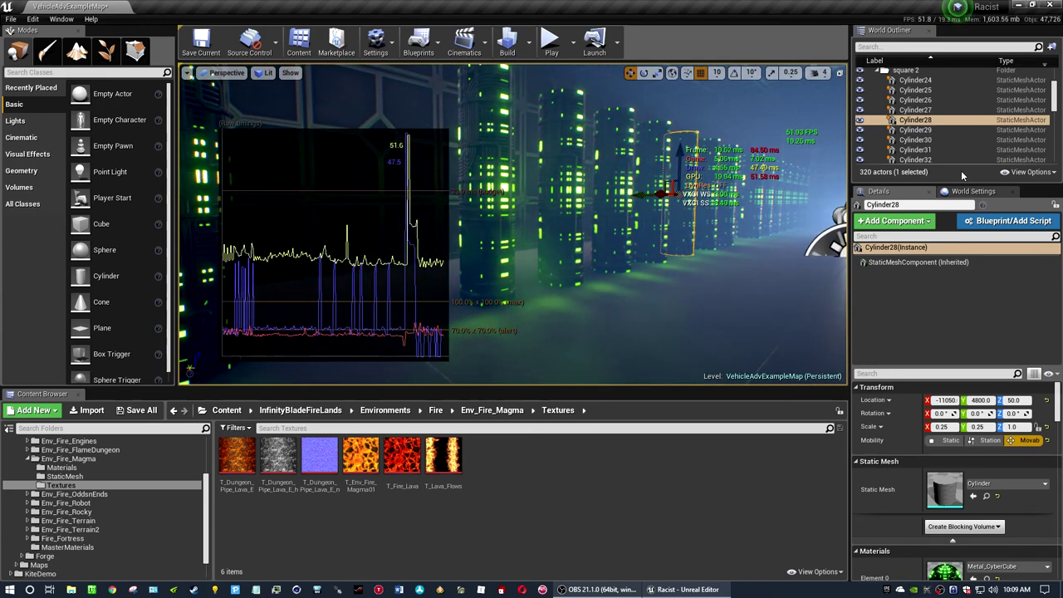
Find the Lighting folder in the World Outliner and select PostProcessVolume
scroll(1014, 123, "down", 3)
left_click_drag(1057, 113, 1048, 155)
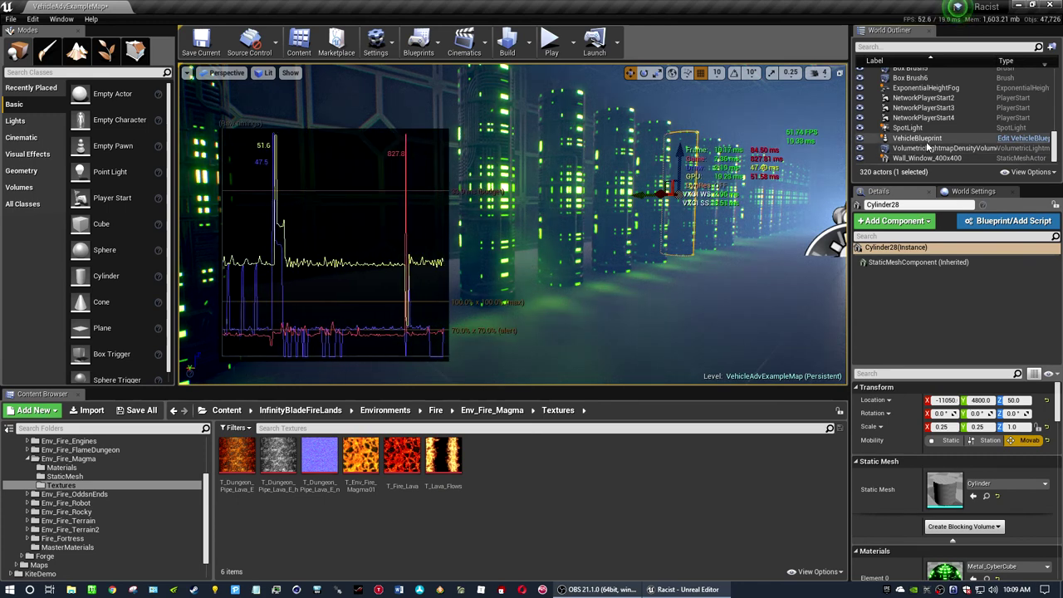
scroll(973, 137, "up", 3)
scroll(951, 141, "up", 3)
scroll(949, 139, "up", 3)
scroll(935, 138, "up", 5)
scroll(918, 136, "up", 5)
scroll(900, 134, "up", 10)
scroll(893, 126, "down", 2)
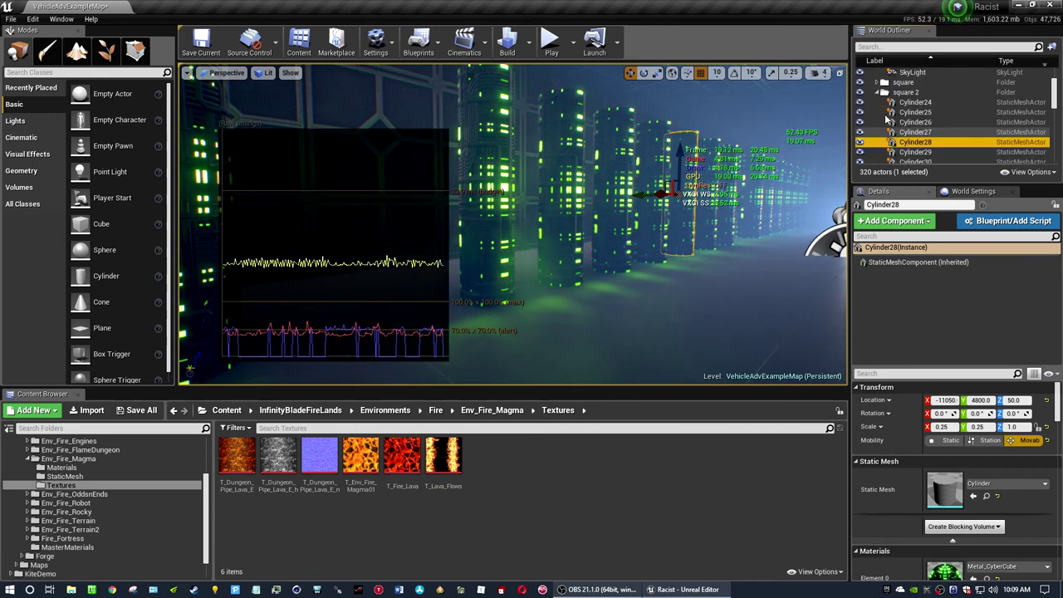
scroll(877, 93, "up", 2)
left_click(929, 132)
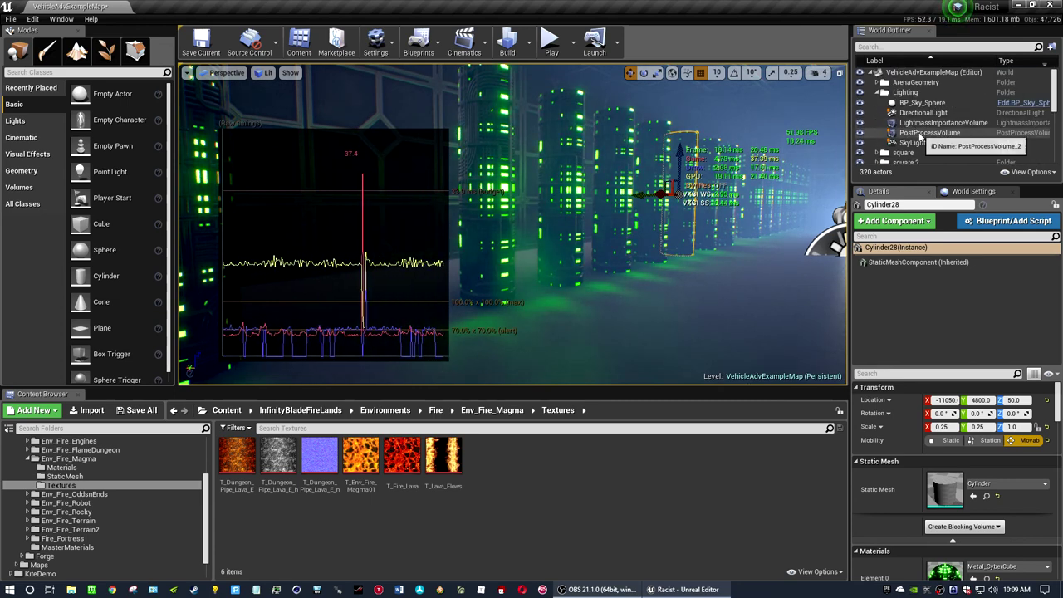
Expand VXGI Specular and uncheck Enable Specular Tracing
scroll(891, 446, "down", 1)
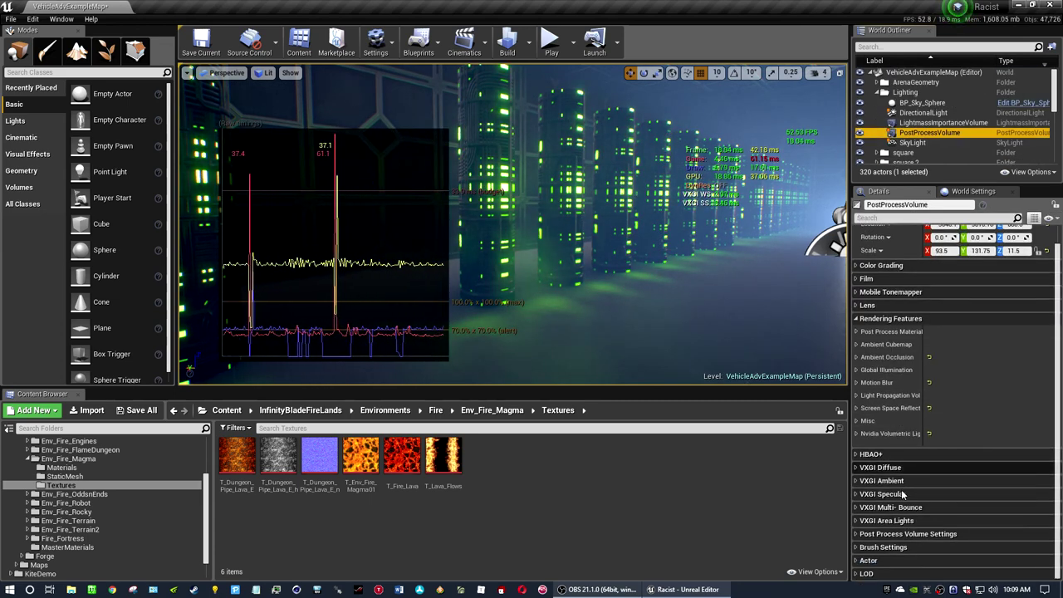
left_click(858, 496)
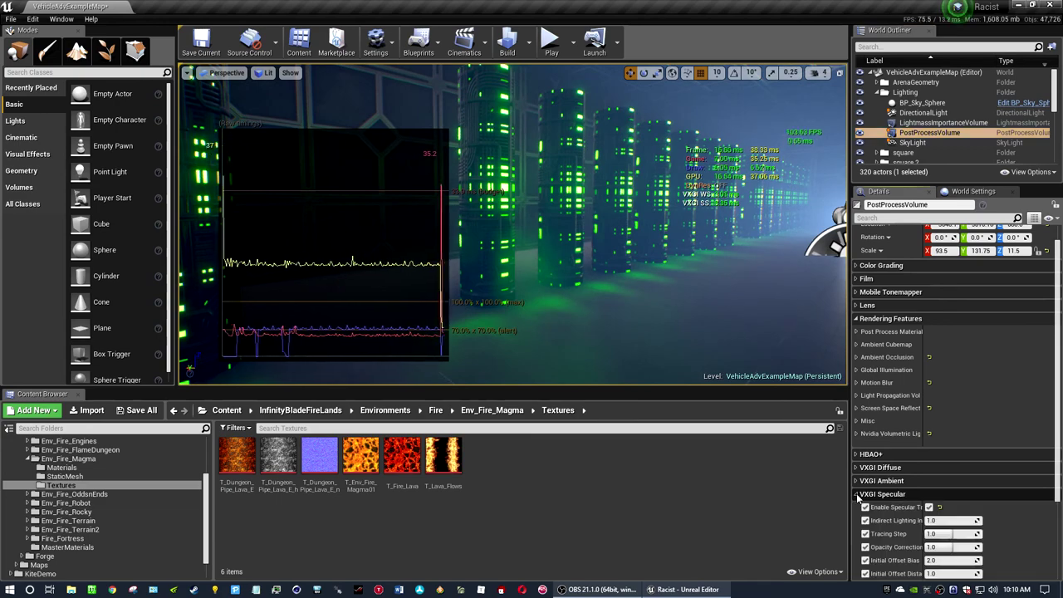
scroll(893, 496, "down", 4)
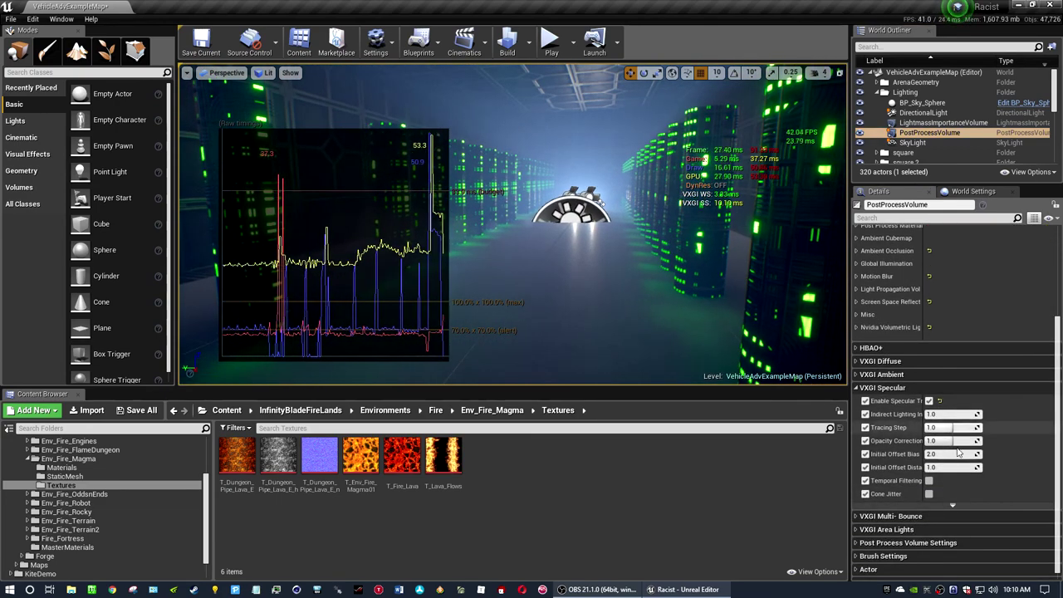
left_click(928, 401)
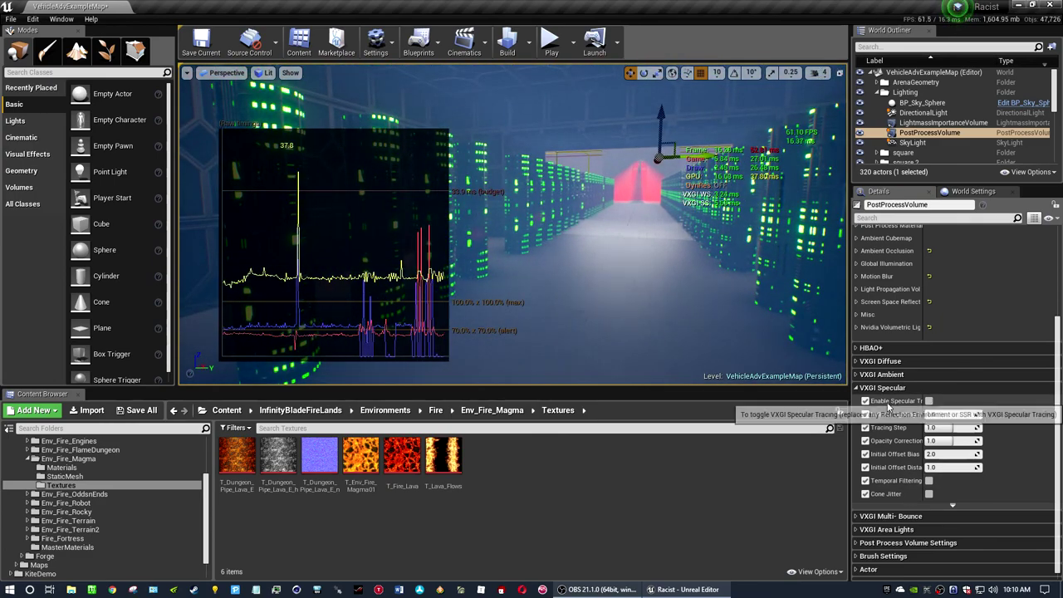
left_click(859, 390)
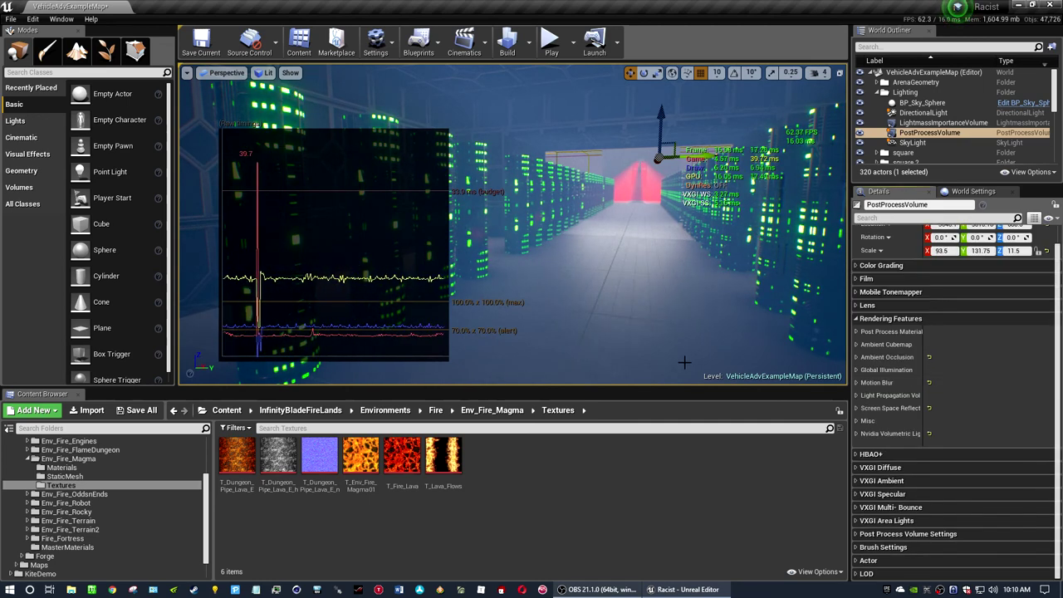
Re-expand VXGI Specular, toggle specular tracing again to compare, and collapse it
left_click(857, 495)
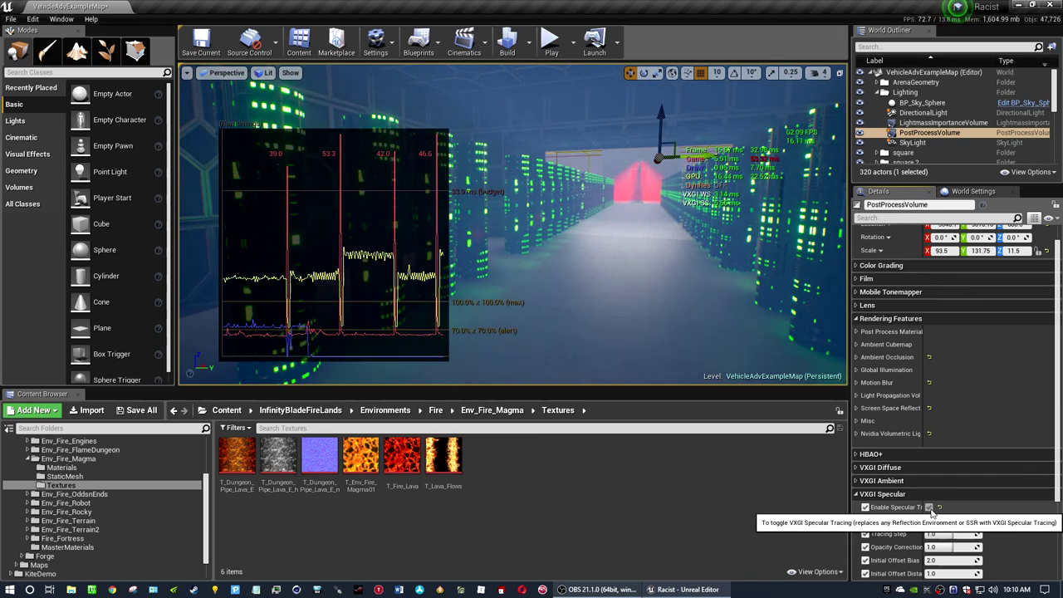
left_click(930, 507)
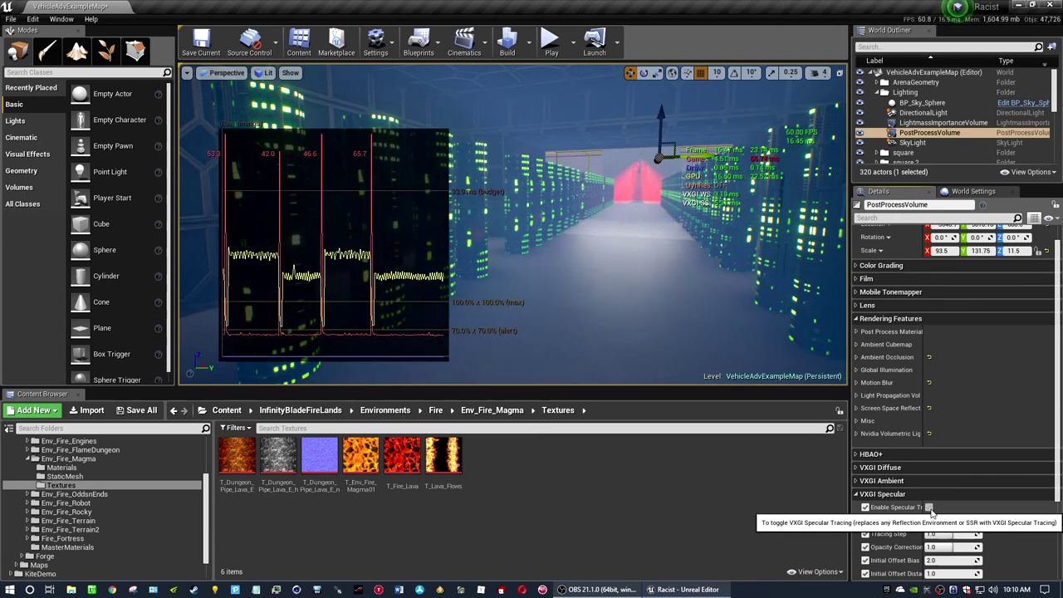
left_click(881, 495)
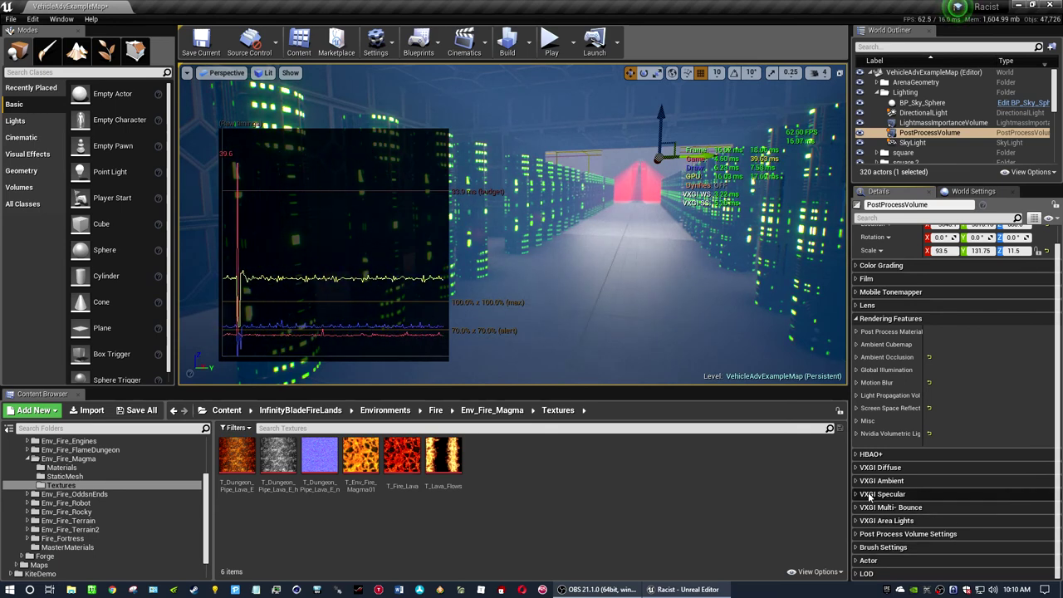
Expand and inspect the Nvidia Volumetric Lighting settings, then collapse them
left_click(860, 433)
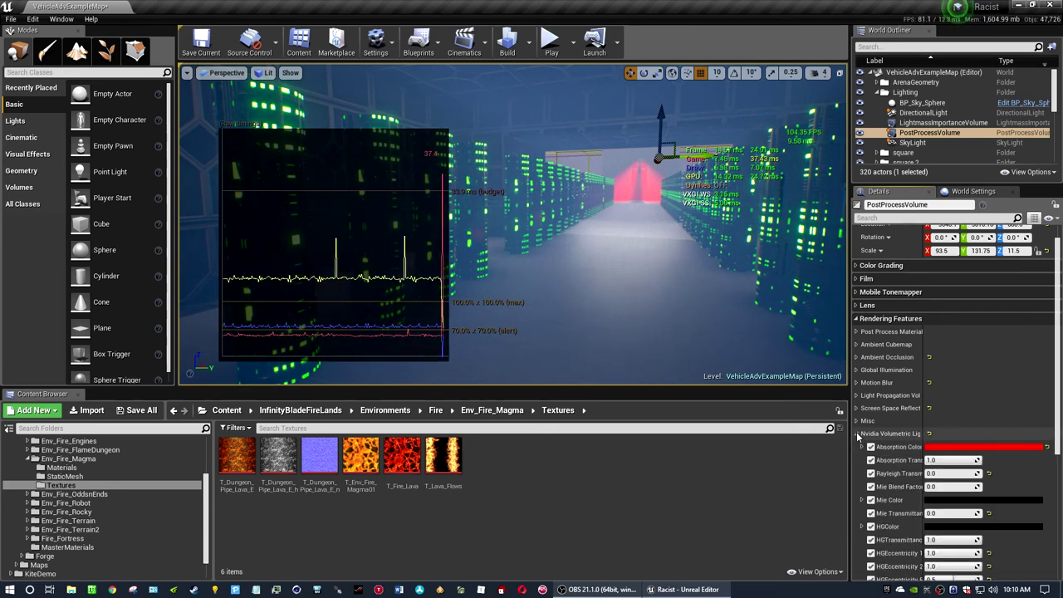
scroll(880, 461, "down", 5)
scroll(885, 467, "up", 5)
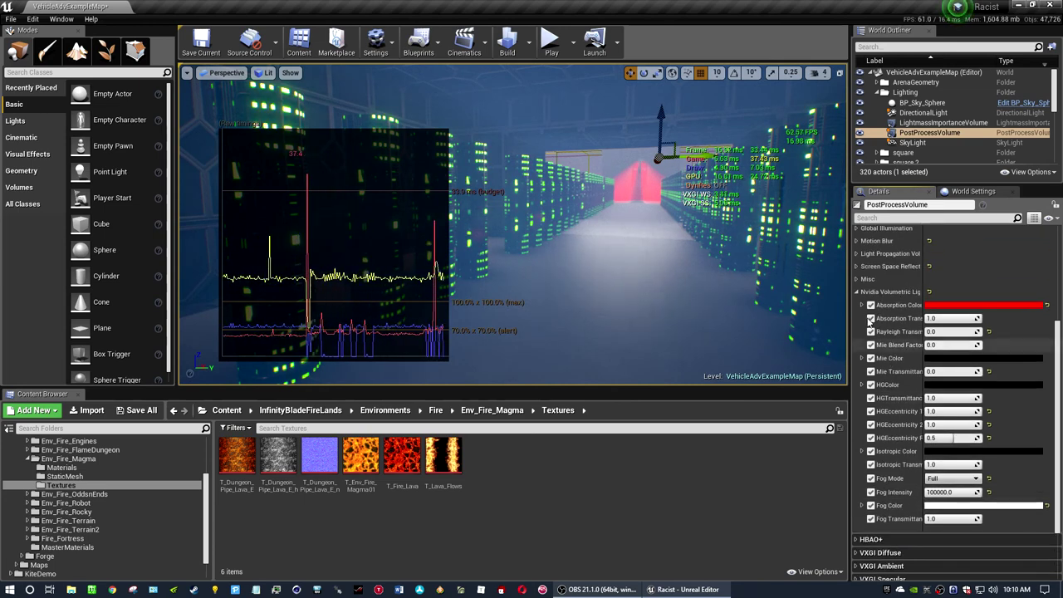
left_click(857, 468)
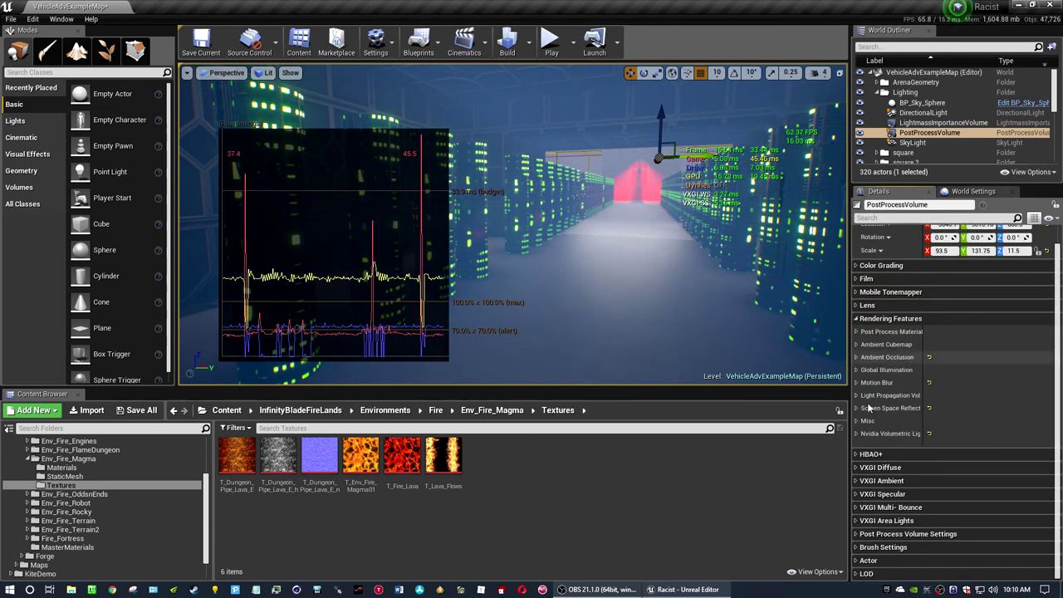
Set HBAO+ Power Exponent to 0.0, then restore it to 2.0
left_click(857, 454)
scroll(876, 382, "down", 3)
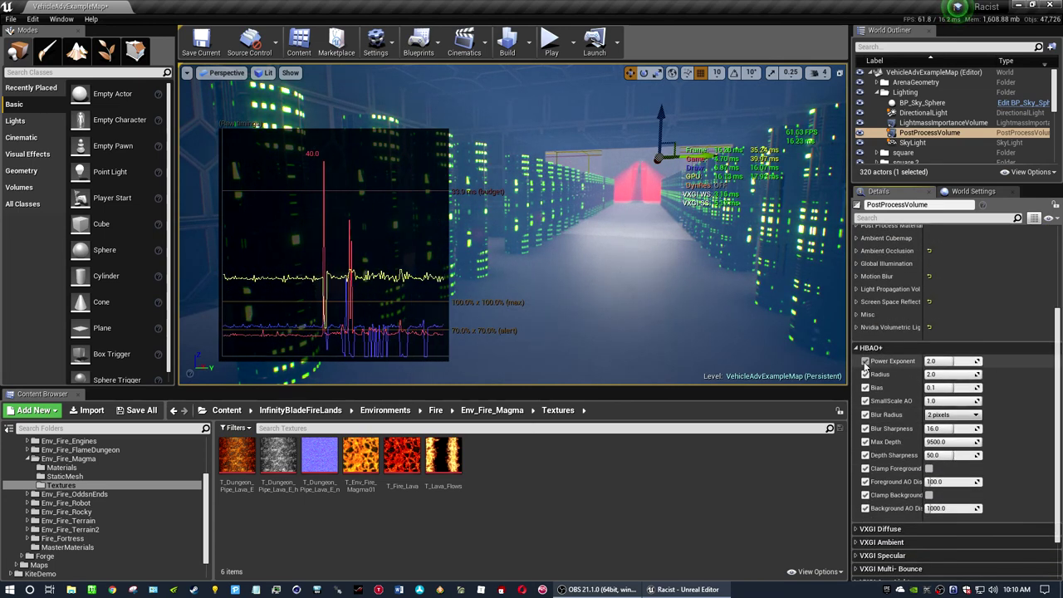
left_click(953, 360)
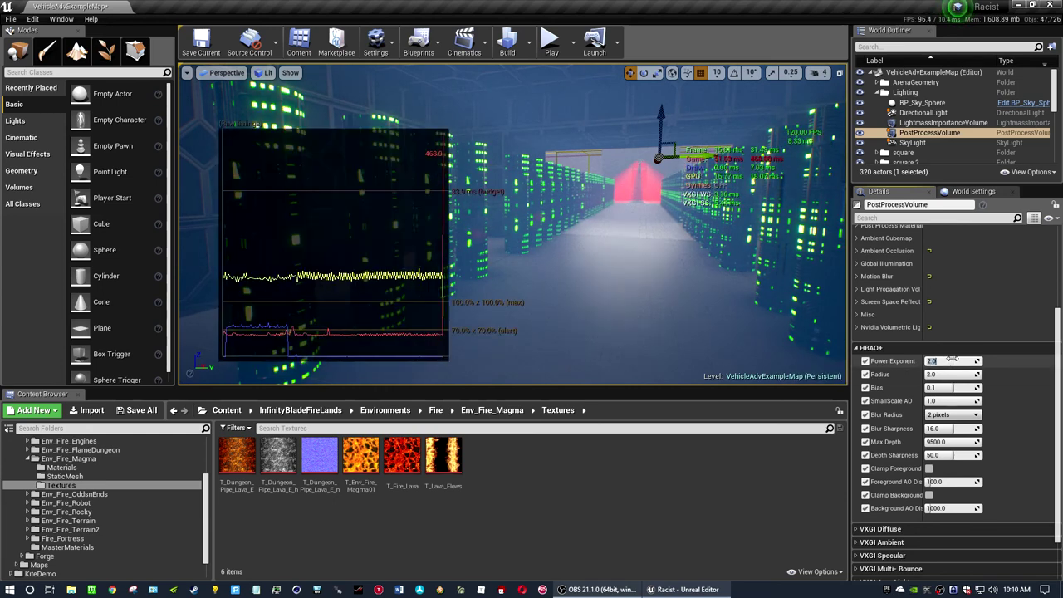
type("0")
key("Return")
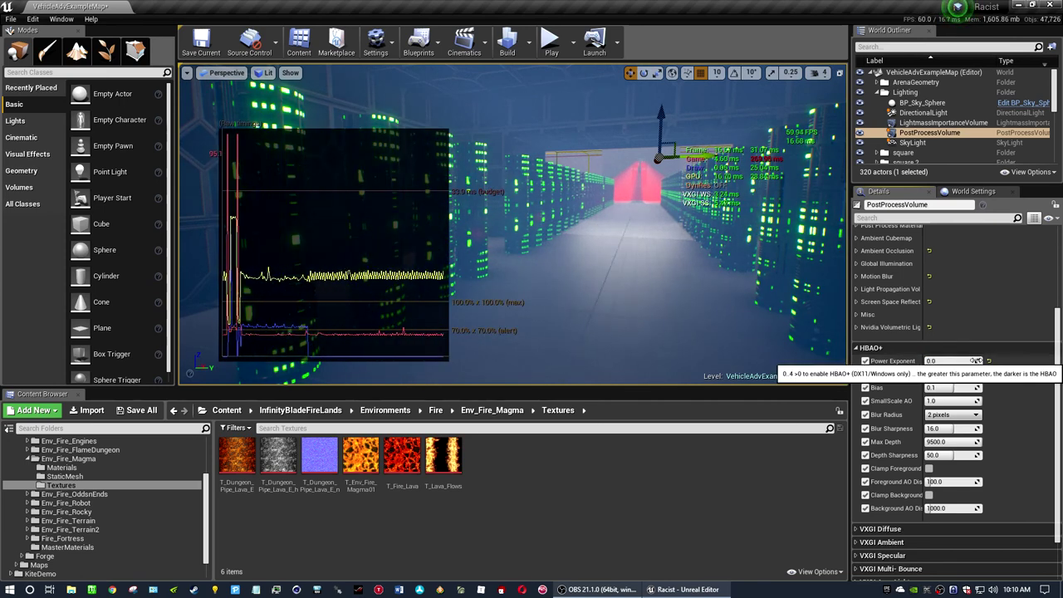
left_click(960, 361)
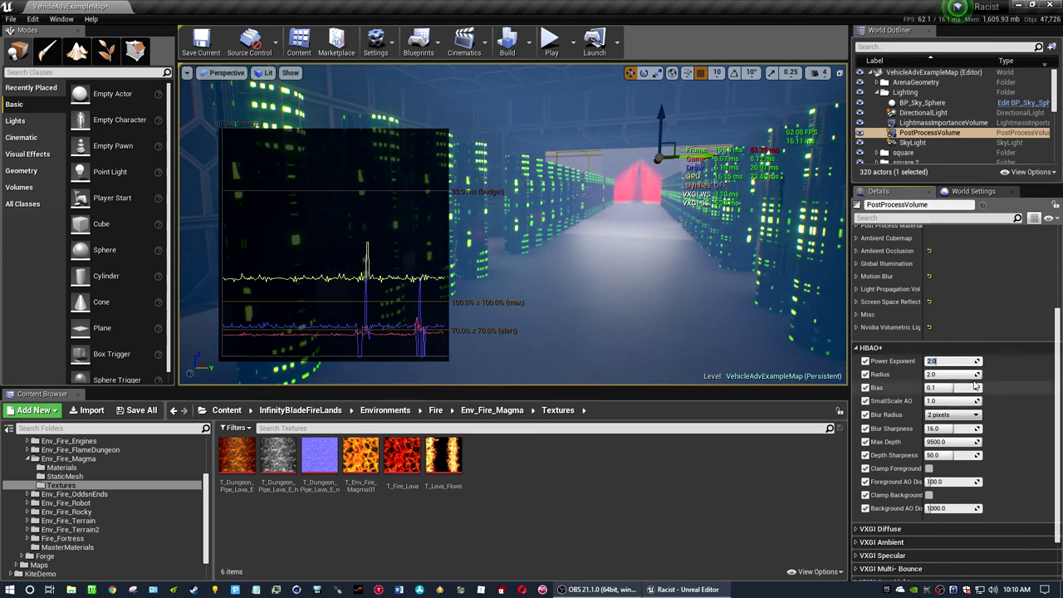
Collapse HBAO+ and expand the VXGI Diffuse settings
left_click(871, 347)
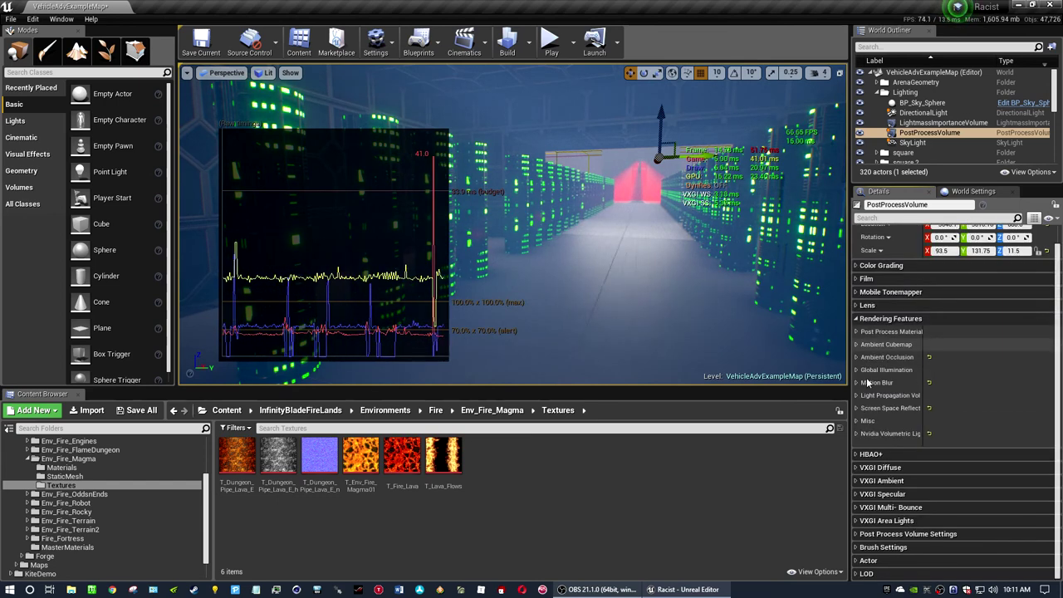
left_click(868, 467)
scroll(897, 449, "down", 2)
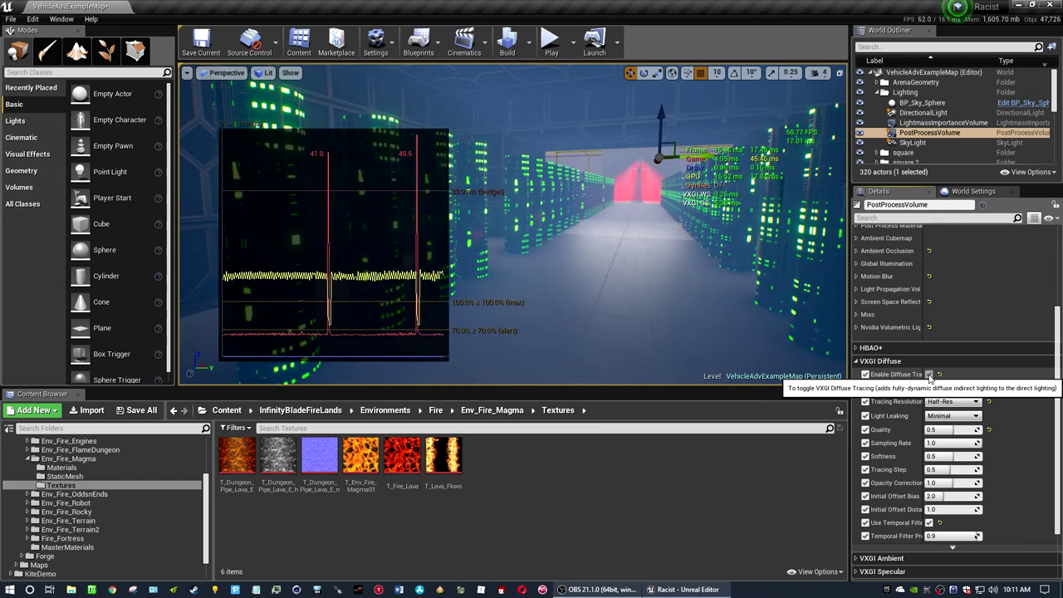
Collapse VXGI Diffuse and toggle VXGI ambient occlusion on and off repeatedly to compare shading
left_click(879, 362)
left_click(855, 482)
scroll(881, 465, "down", 2)
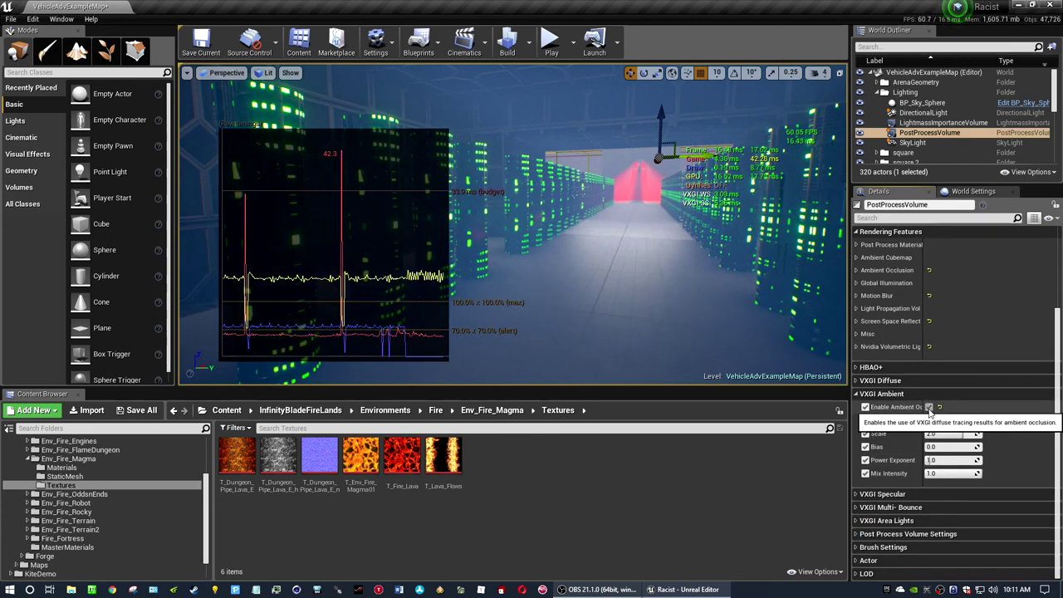
left_click(929, 409)
left_click(930, 409)
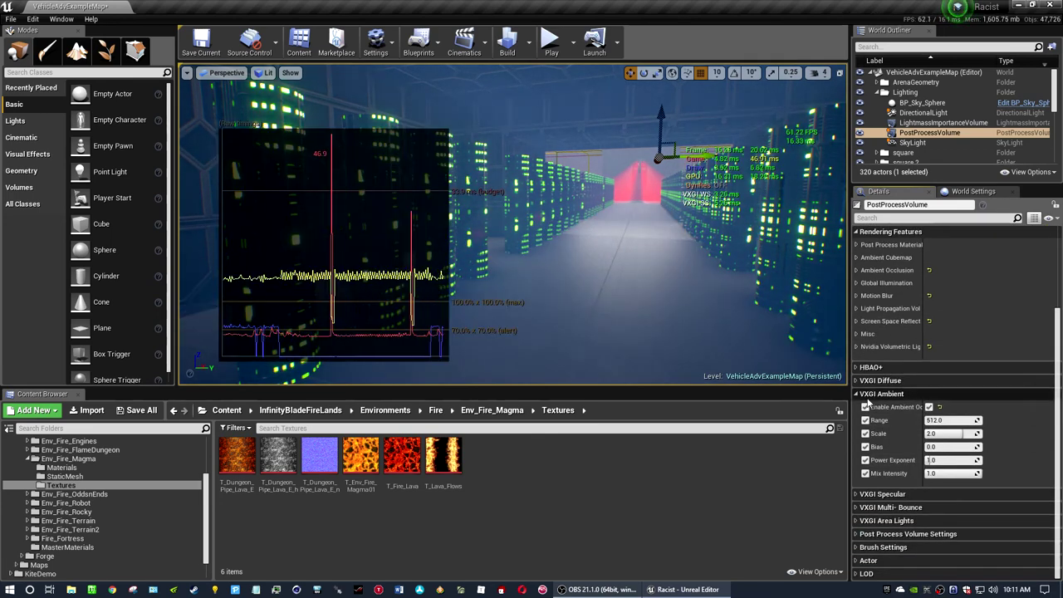
left_click(929, 408)
left_click(930, 409)
left_click(929, 409)
left_click(930, 409)
left_click(929, 409)
left_click(930, 408)
left_click(929, 409)
left_click(929, 409)
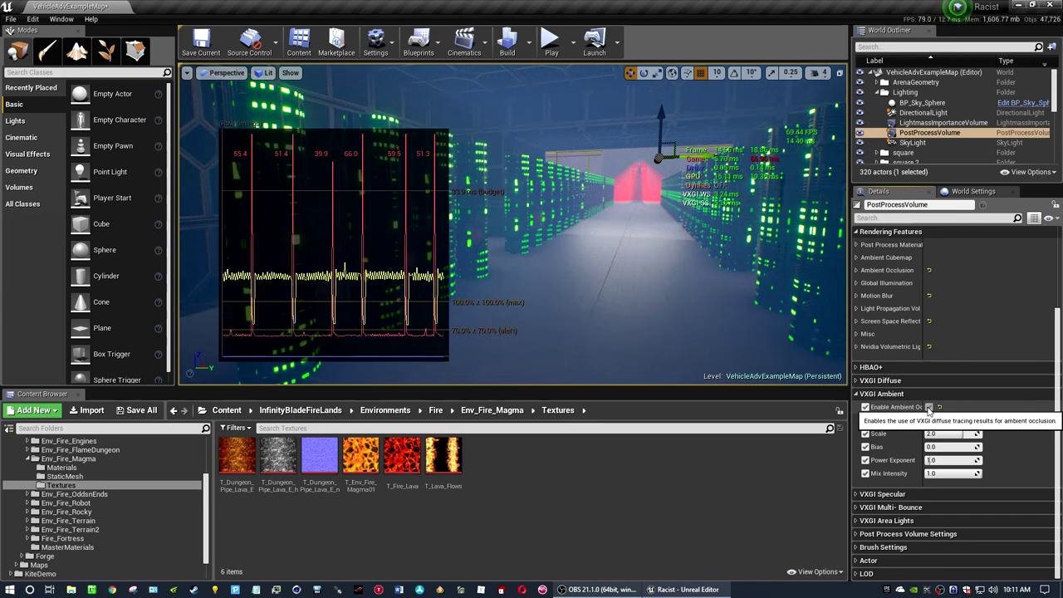
Collapse VXGI Ambient, glance at VXGI Multi-Bounce, then expand the VXGI Area Lights settings
left_click(858, 396)
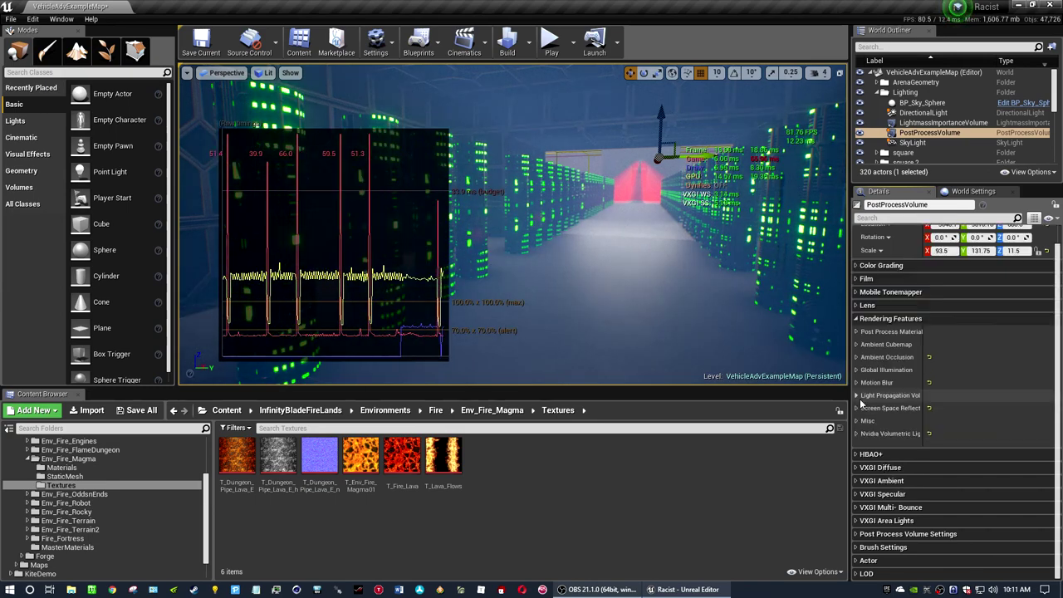
left_click(860, 507)
scroll(922, 482, "down", 1)
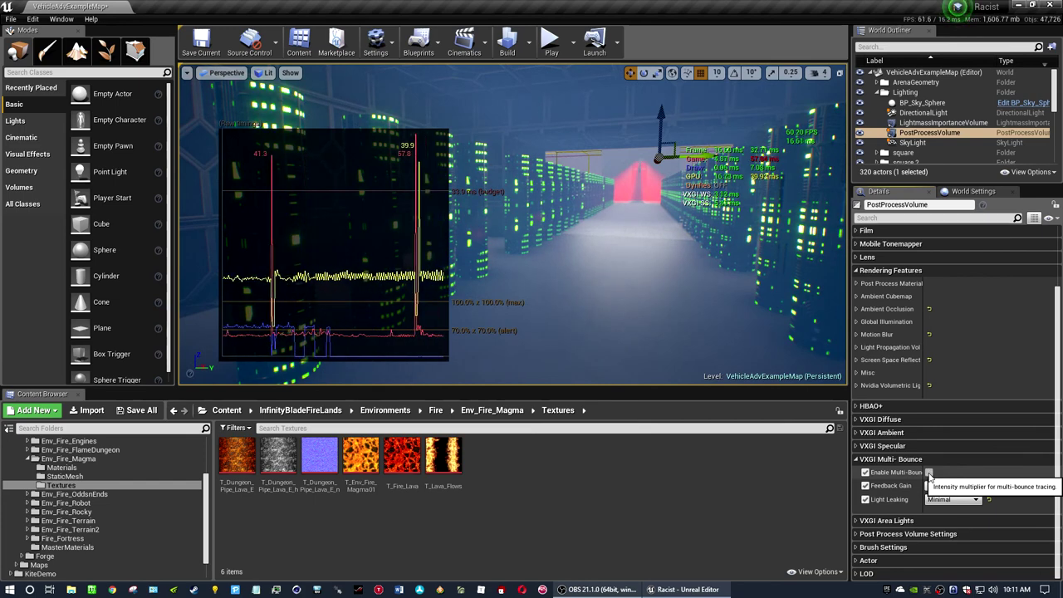
left_click(858, 461)
left_click(860, 521)
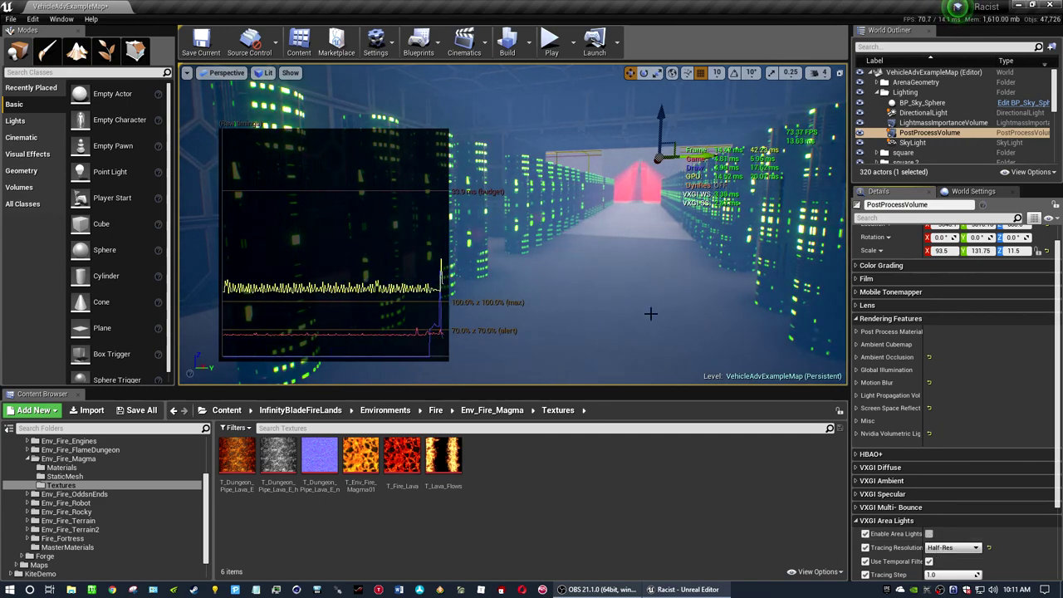
Turn toward the green server racks and enable VXGI area lights on the post process volume
mouse_move(650, 313)
right_mouse_down()
mouse_move(700, 280)
mouse_move(665, 258)
mouse_move(631, 274)
mouse_move(598, 266)
right_mouse_up()
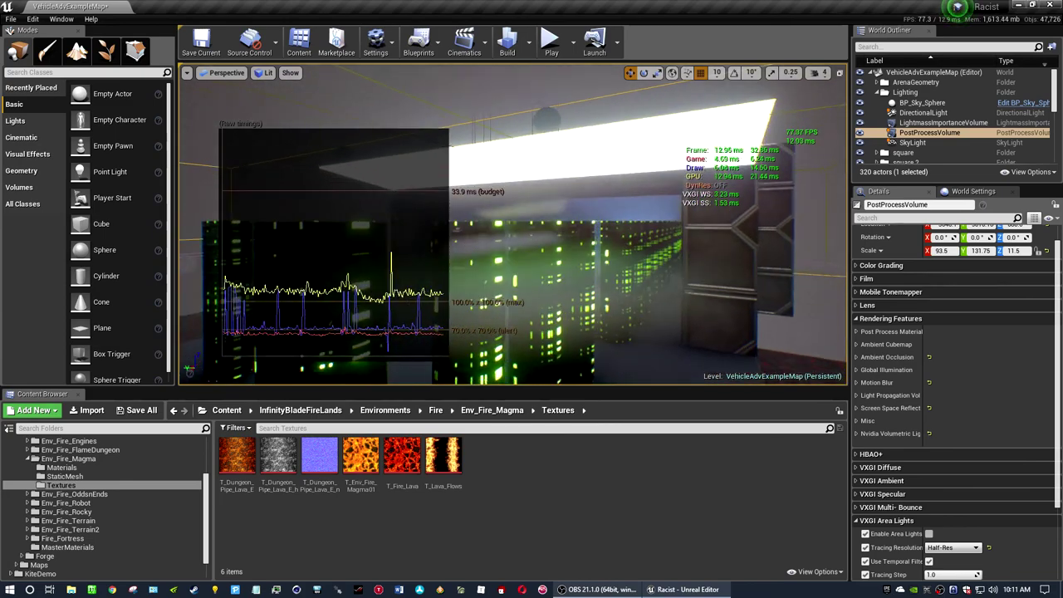
right_click_drag(598, 266, 581, 274)
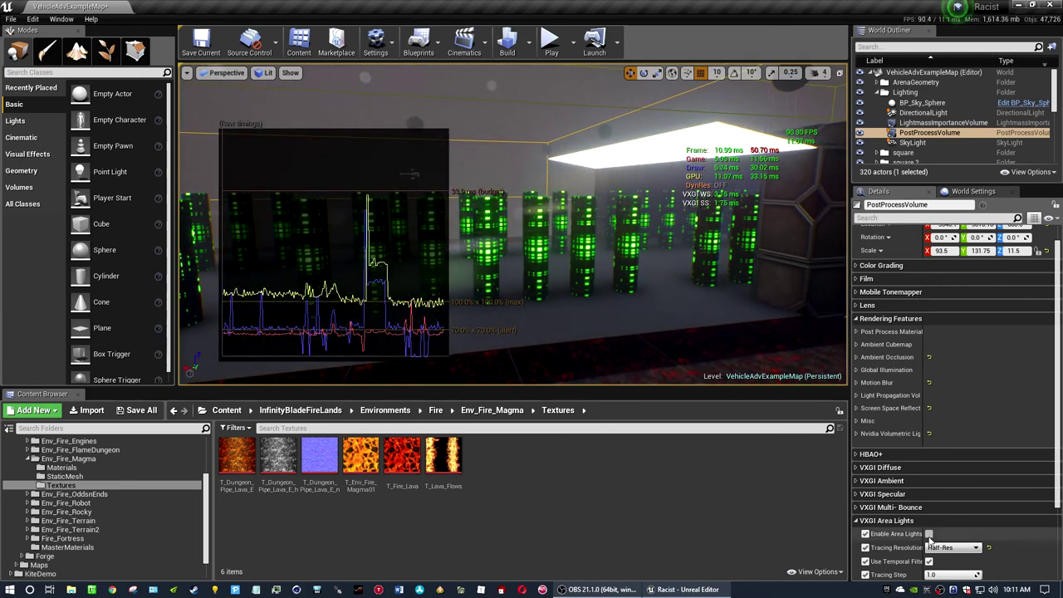
left_click(929, 535)
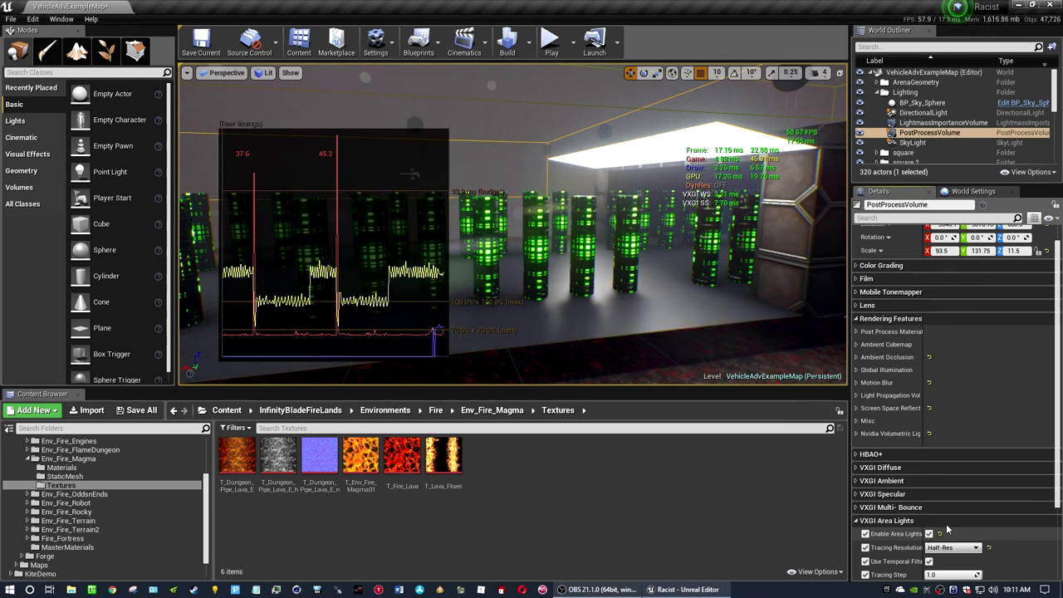
left_click(885, 522)
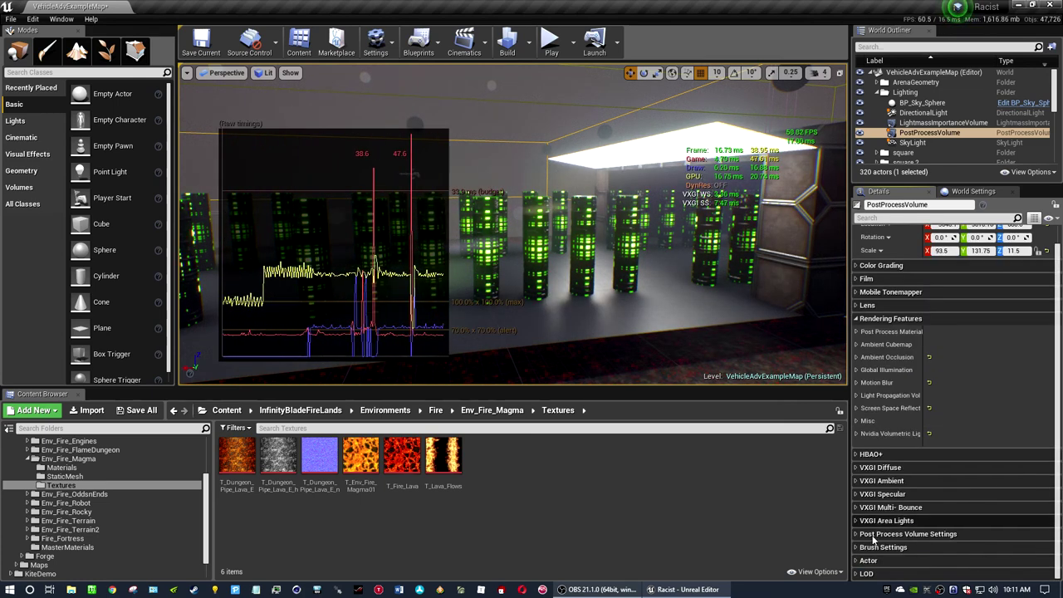
Fly the camera through the server-rack corridor up close to a glowing rack
scroll(897, 499, "up", 1)
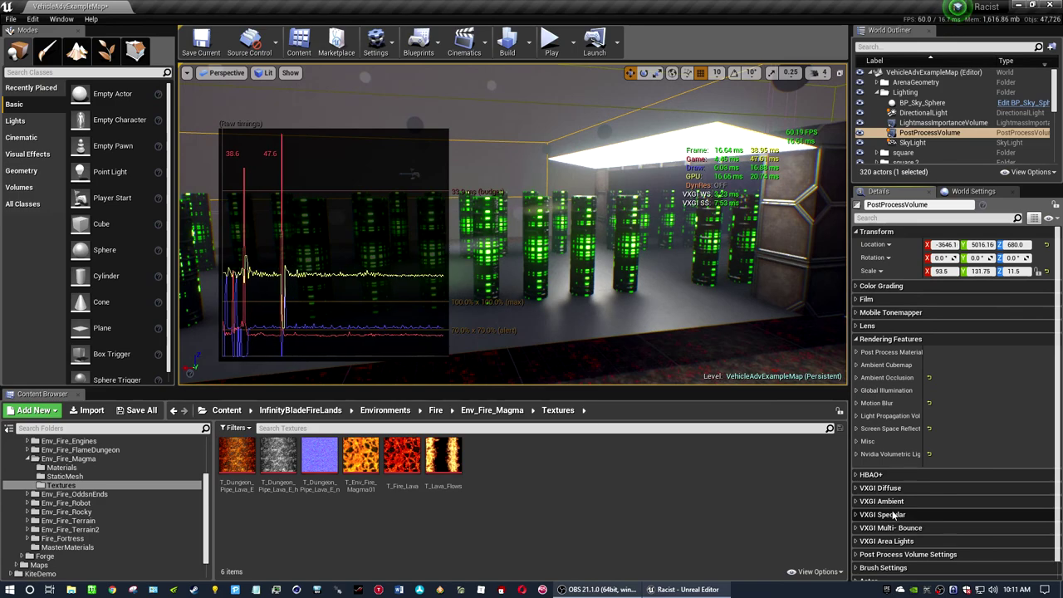
right_click_drag(644, 325, 581, 316)
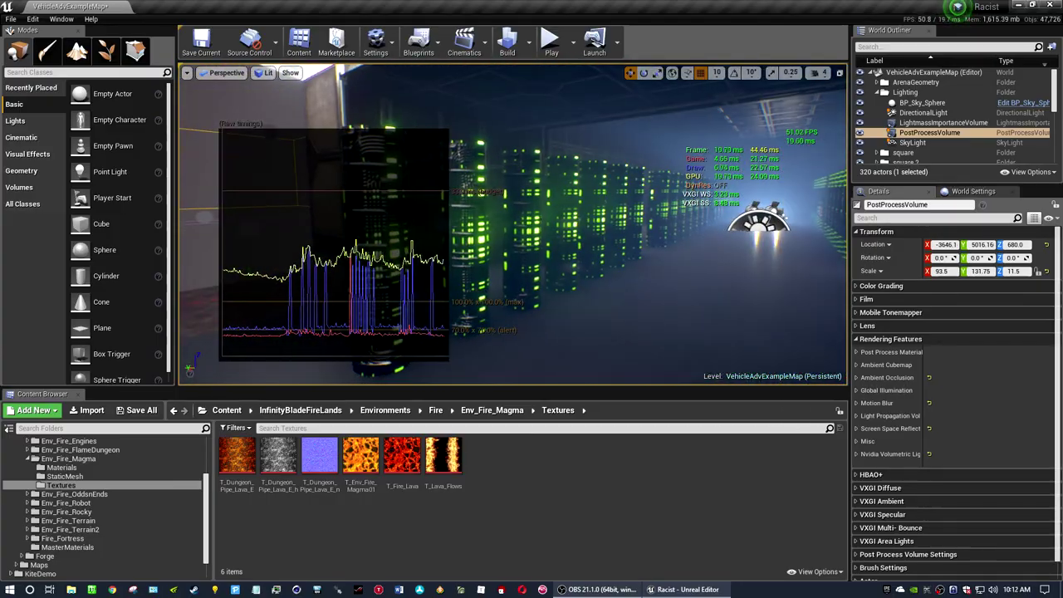
right_click_drag(581, 316, 582, 316)
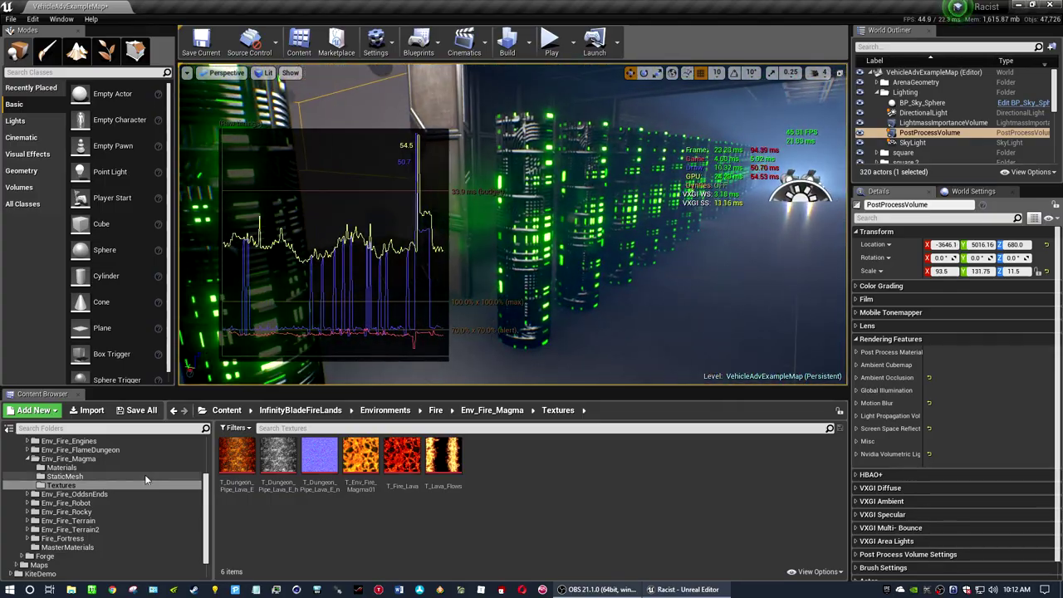
scroll(29, 498, "up", 2)
Show All Assets in the Content Browser and select the Cylinder50 server rack
left_click(27, 512)
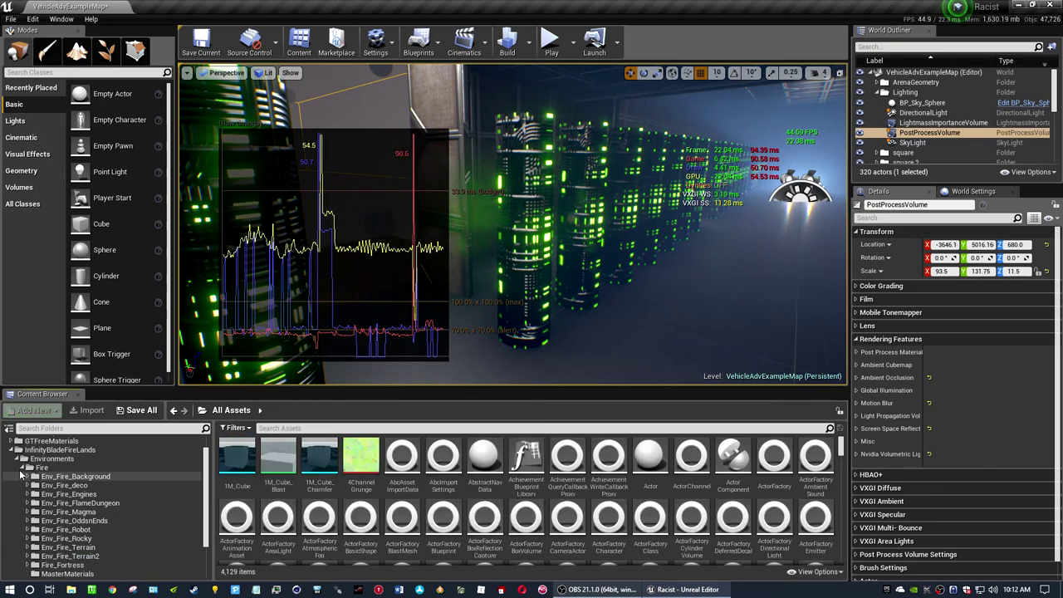
left_click(26, 468)
left_click(523, 216)
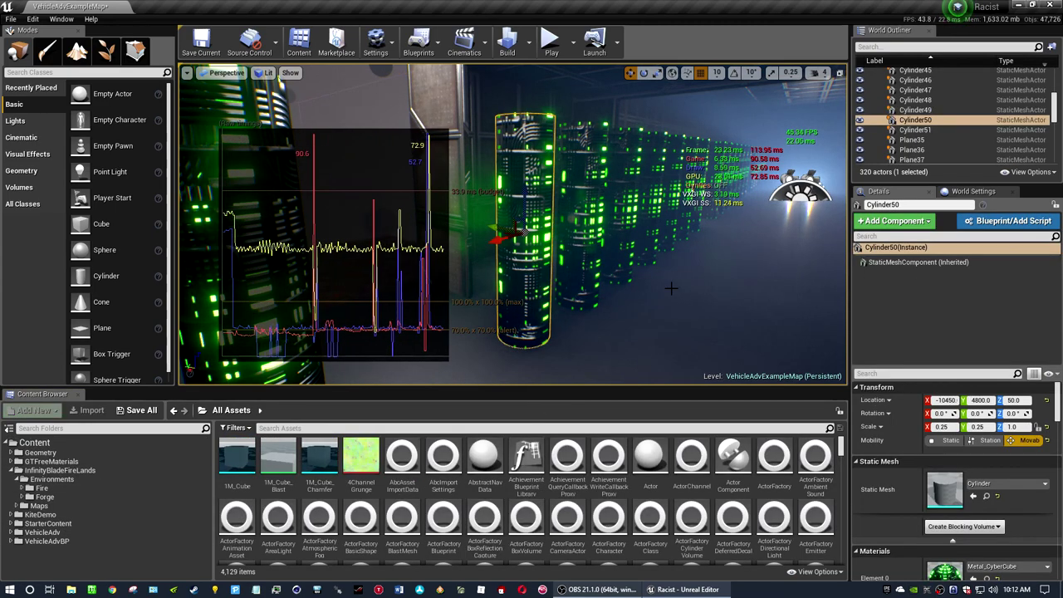
scroll(956, 465, "down", 2)
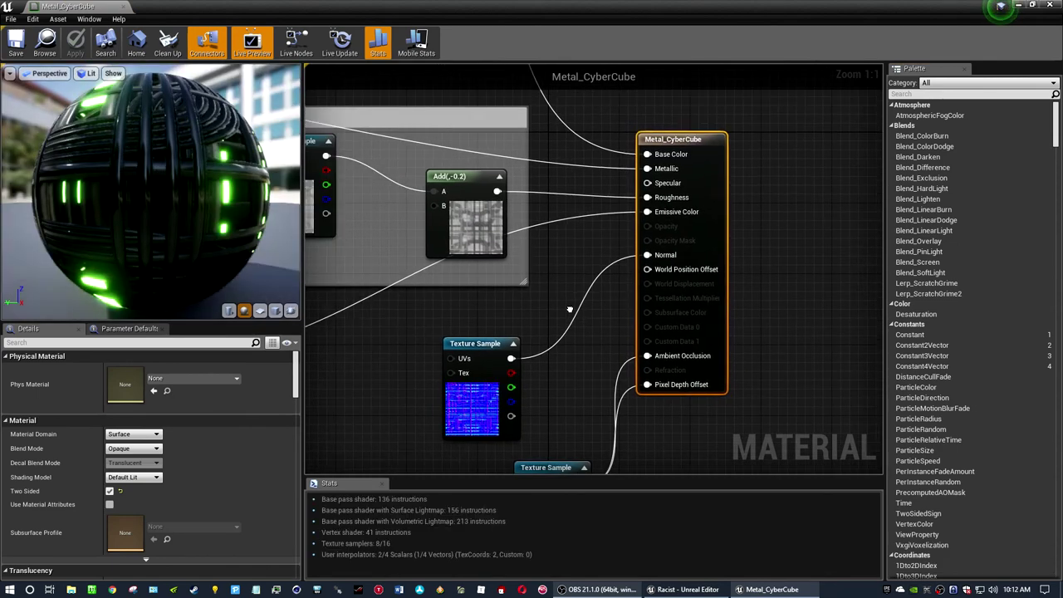
Inspect the Metal_CyberCube graph's Lerp, Multiply and Roughness texture nodes and parameter defaults
right_click_drag(570, 310, 808, 250)
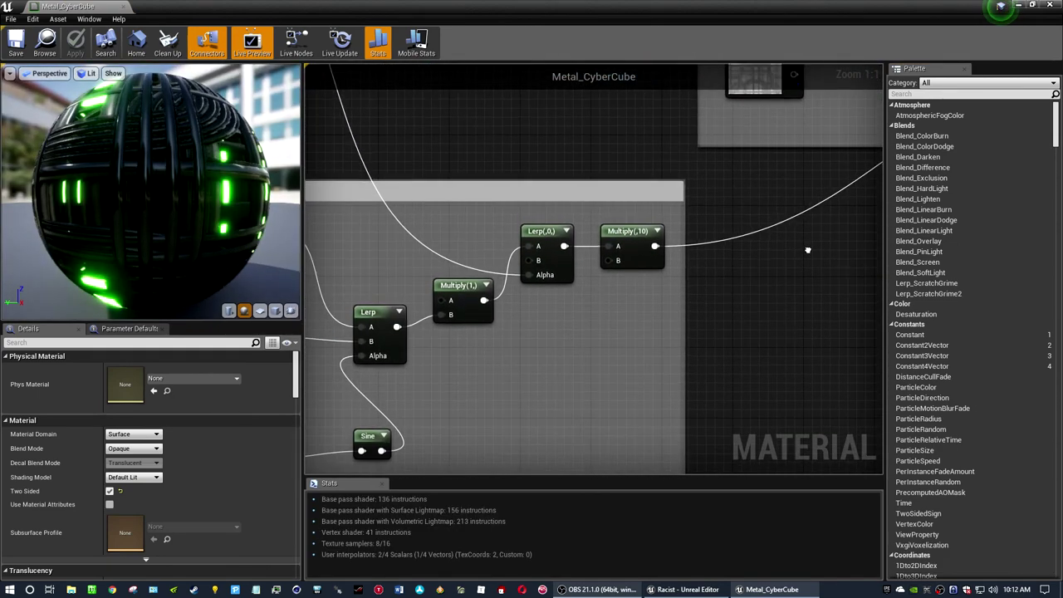
right_click_drag(808, 250, 586, 398)
left_click(125, 329)
left_click(29, 328)
Make the Metal_CyberCube material one-sided
scroll(60, 464, "down", 2)
scroll(56, 460, "down", 3)
scroll(55, 453, "up", 3)
left_click(110, 421)
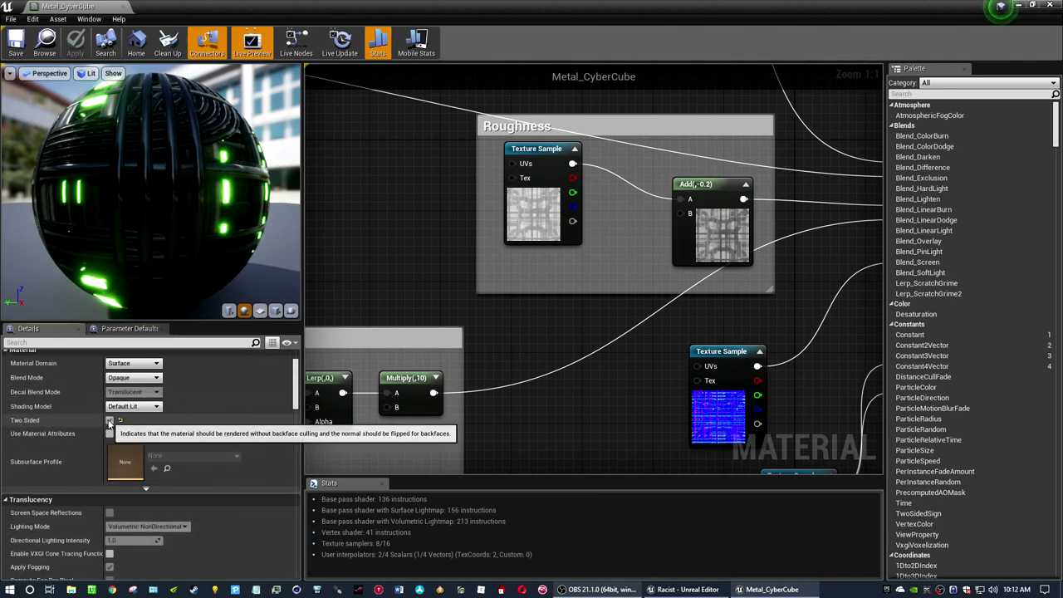
left_click(110, 421)
Scroll the material Details panel down to the VXGI category
scroll(38, 458, "down", 2)
scroll(38, 458, "down", 2)
scroll(38, 458, "down", 2)
scroll(49, 475, "up", 2)
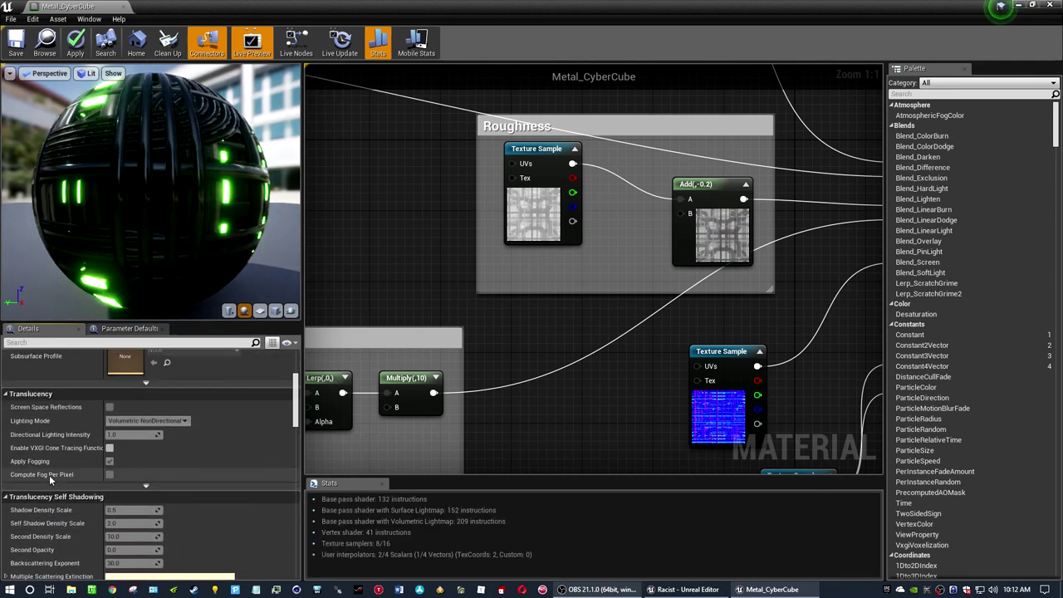
scroll(50, 472, "down", 3)
scroll(50, 472, "down", 3)
scroll(49, 472, "down", 3)
scroll(50, 472, "down", 3)
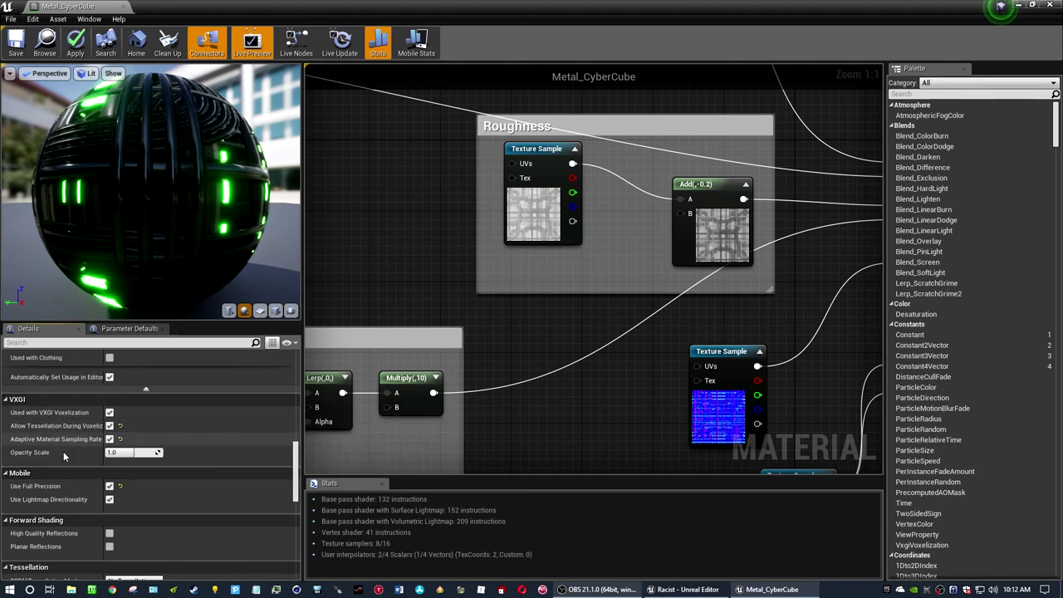
scroll(55, 494, "down", 2)
scroll(55, 481, "down", 2)
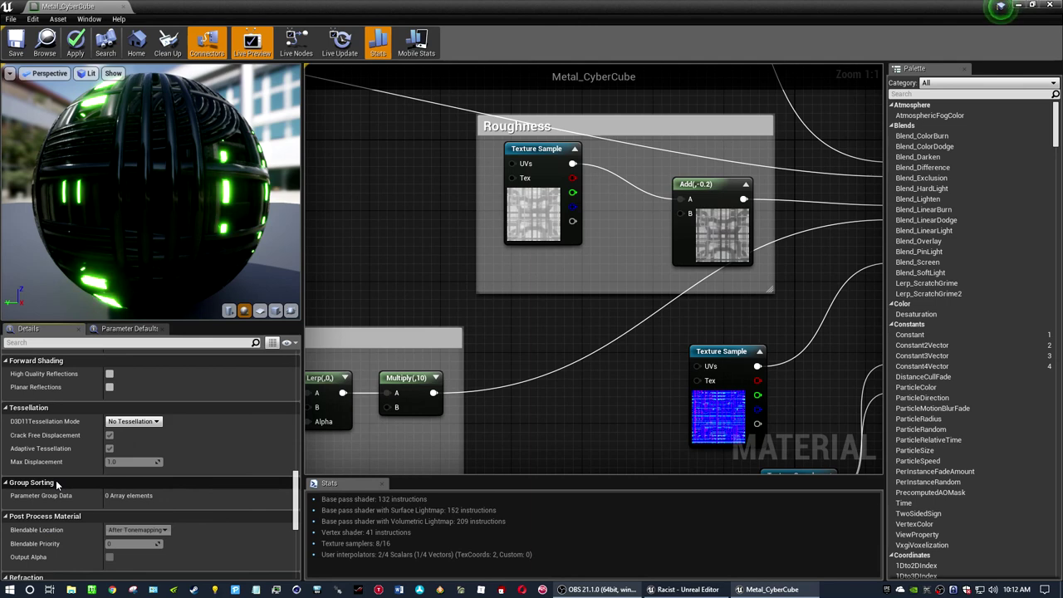
scroll(56, 480, "down", 2)
scroll(55, 479, "down", 2)
scroll(56, 472, "down", 2)
scroll(56, 472, "down", 2)
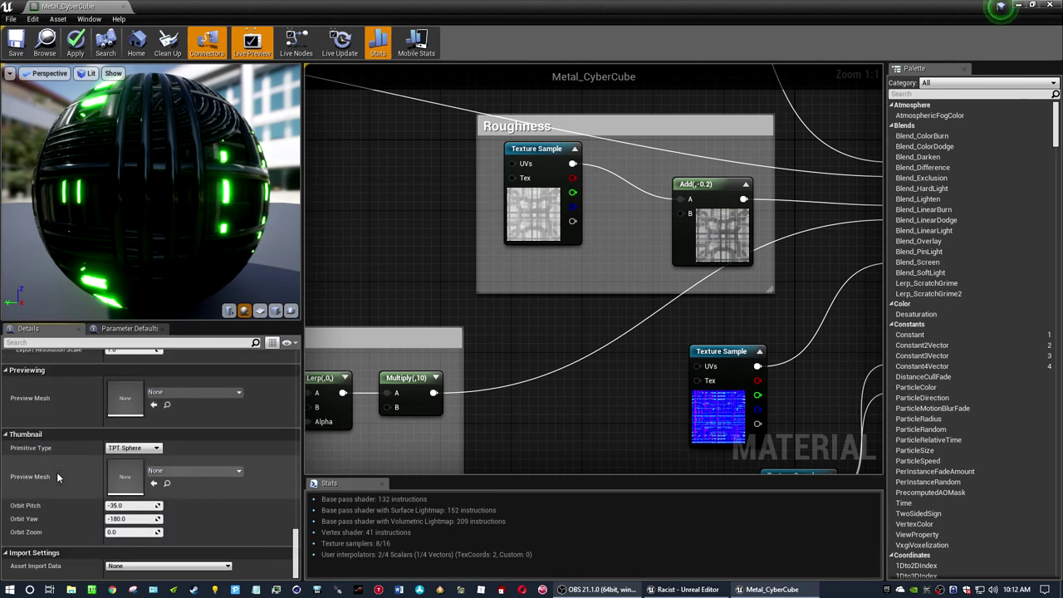
scroll(57, 472, "up", 2)
scroll(57, 472, "up", 2)
scroll(56, 472, "up", 2)
scroll(56, 472, "up", 1)
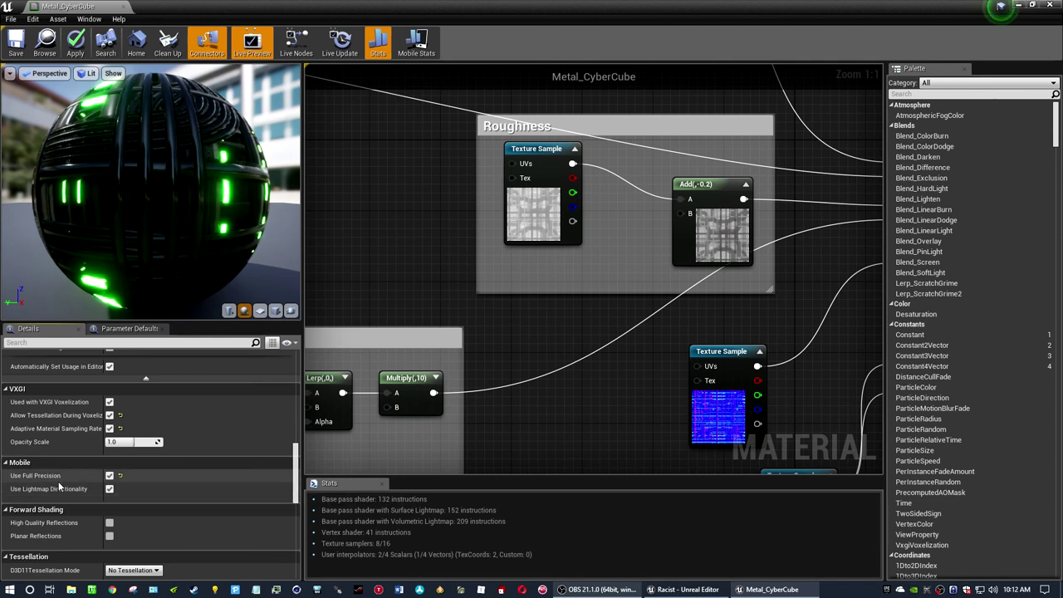
scroll(58, 487, "up", 2)
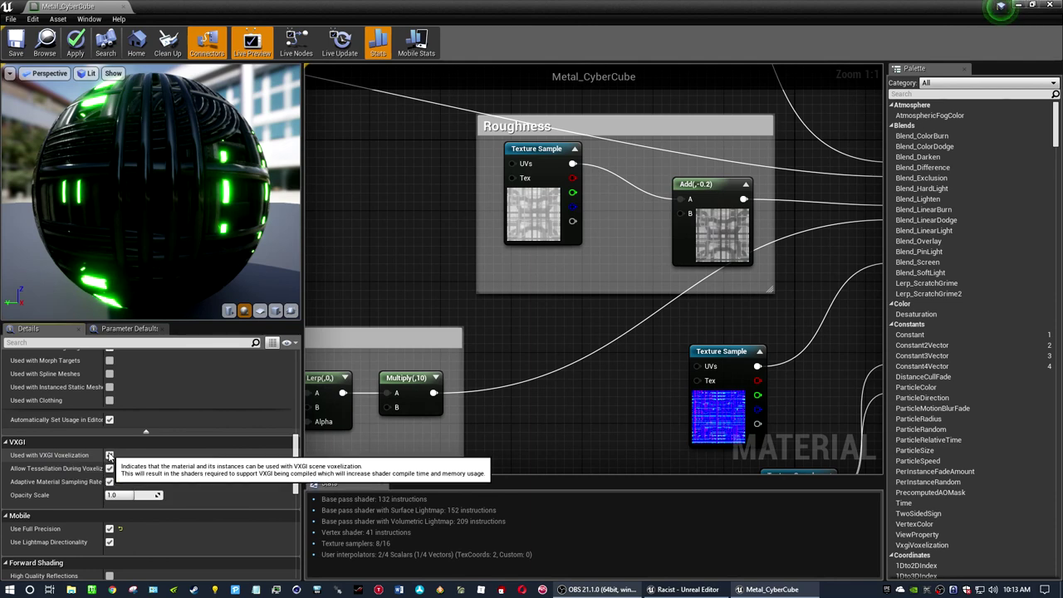
Uncheck Used with VXGI Voxelization on Metal_CyberCube and apply the change
left_click(109, 455)
left_click(109, 469)
left_click(109, 482)
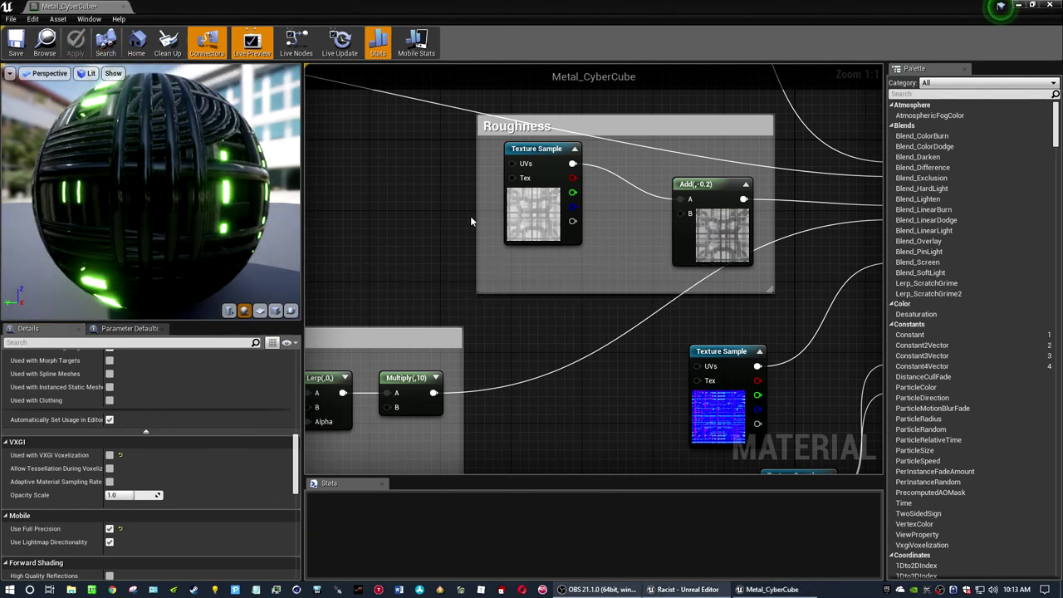
Close the Metal_CyberCube material editor to return to the level viewport
left_click(1030, 5)
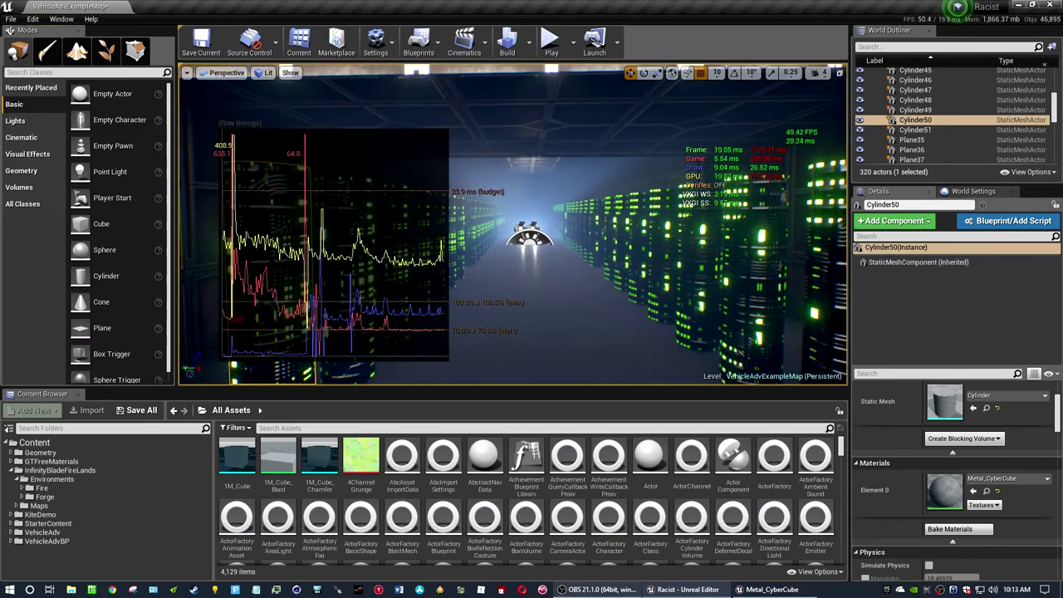
left_click(764, 591)
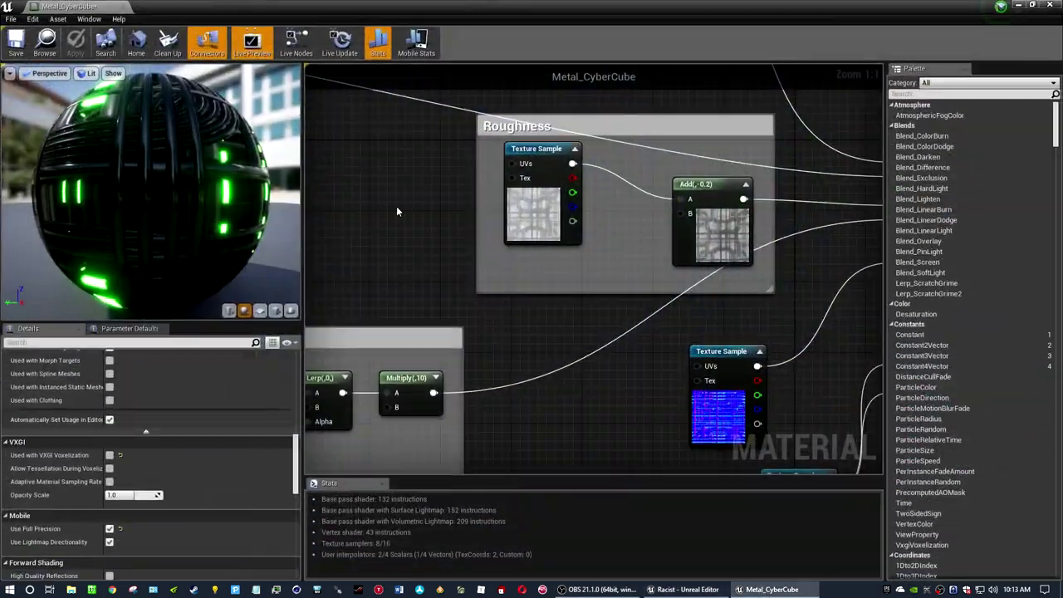
left_click(124, 7)
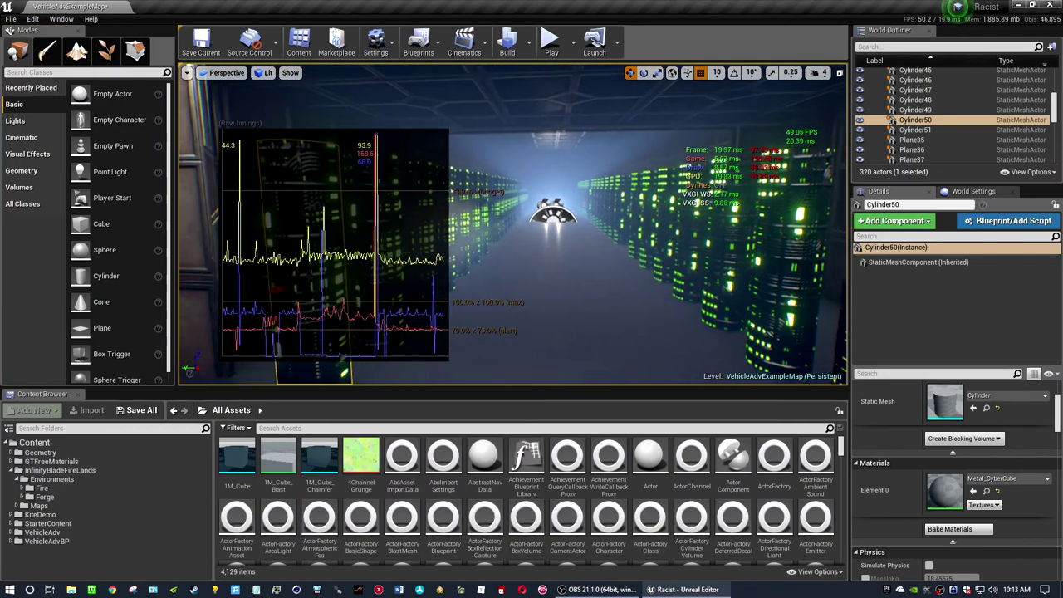
Turn the camera up toward the ceiling lights
mouse_move(603, 265)
right_mouse_down()
mouse_move(614, 249)
mouse_move(581, 250)
mouse_move(598, 207)
mouse_move(598, 274)
right_mouse_up()
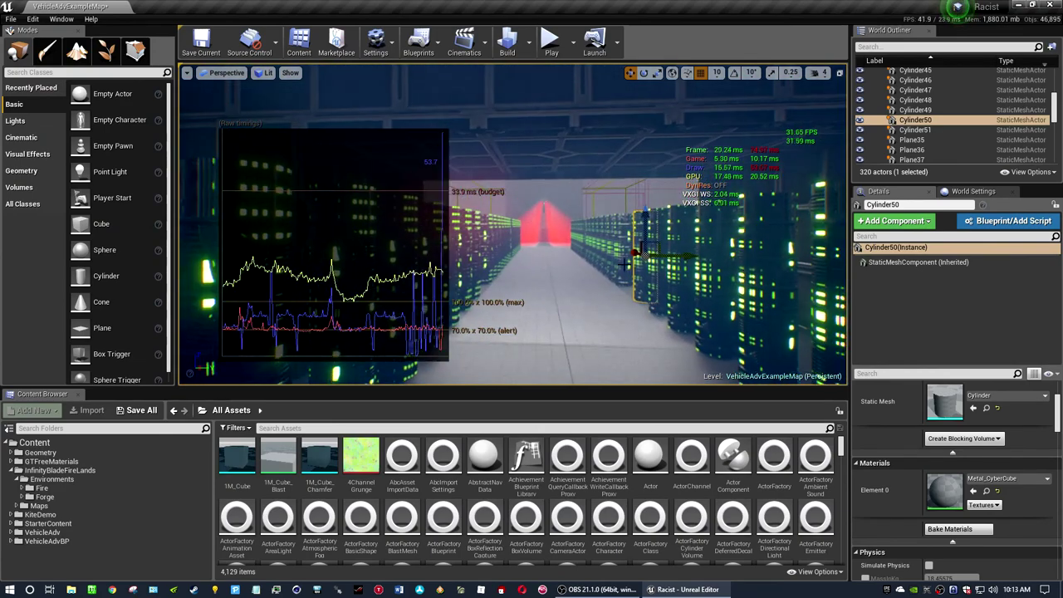
scroll(934, 143, "down", 5)
scroll(932, 138, "down", 5)
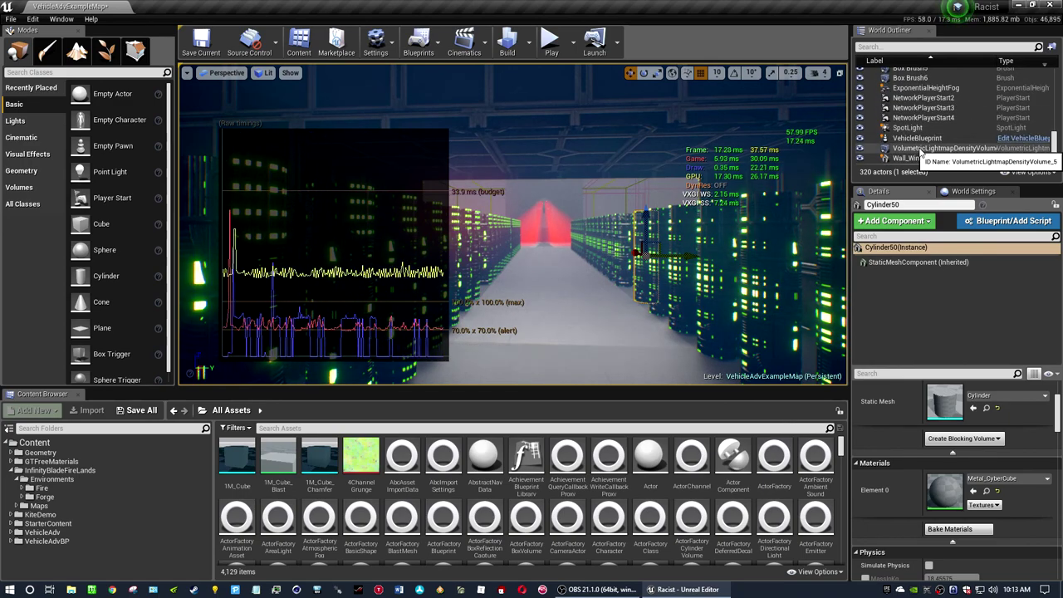
Open World Settings and scroll down to the Nvidia Volumetric Lighting options
left_click(972, 191)
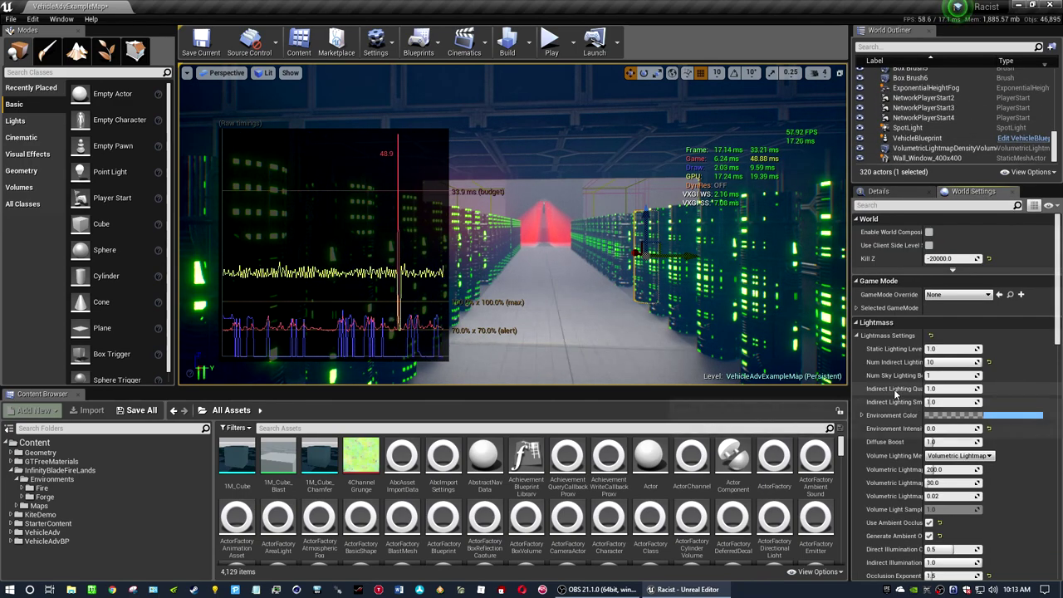
scroll(904, 382, "down", 5)
scroll(892, 389, "down", 2)
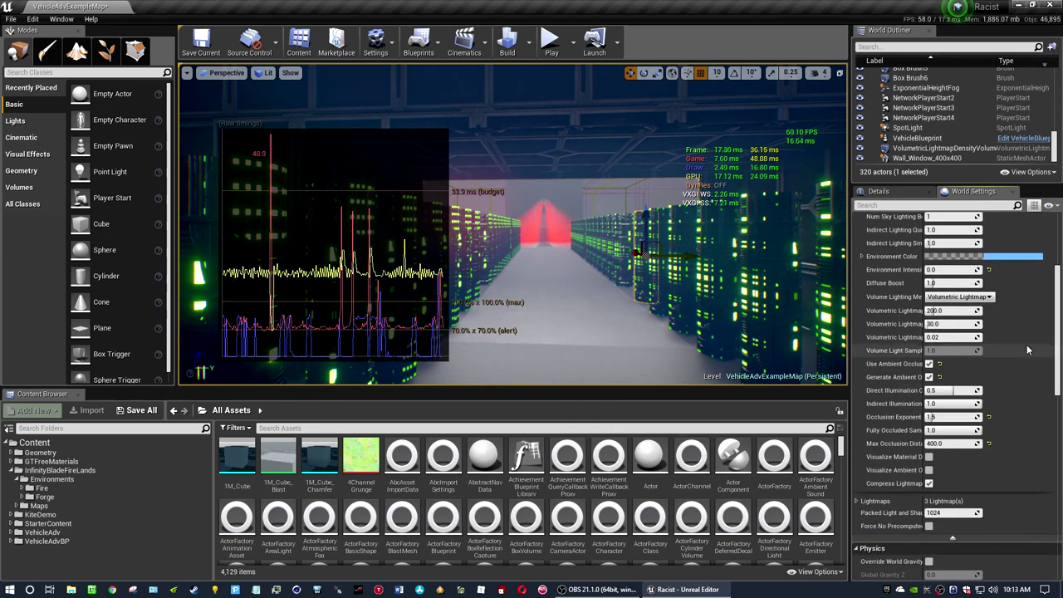
scroll(895, 452, "down", 4)
scroll(912, 432, "down", 3)
scroll(907, 430, "down", 2)
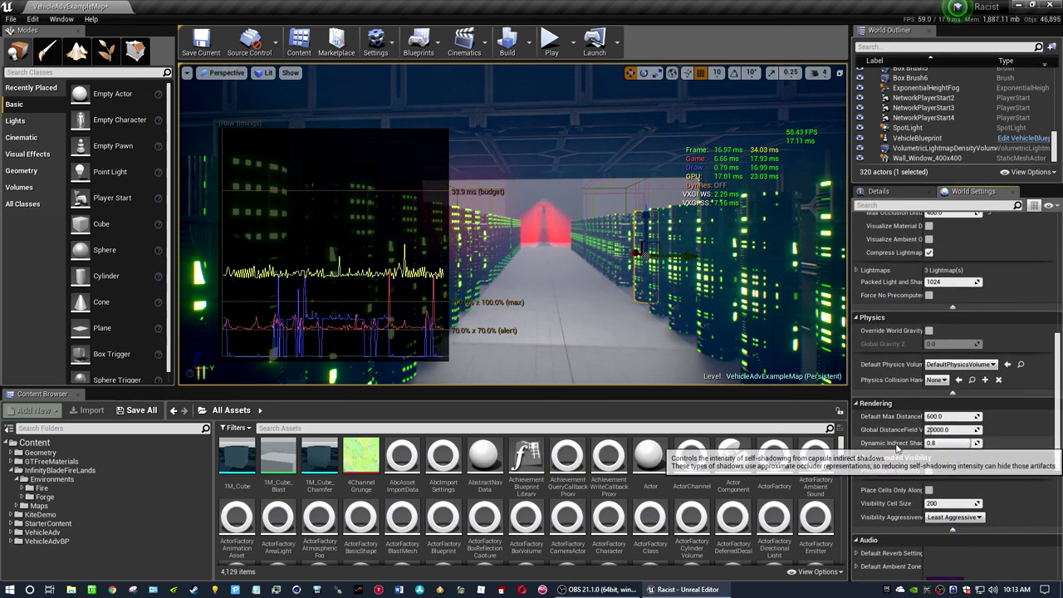
scroll(897, 416, "down", 4)
scroll(898, 439, "down", 3)
scroll(899, 443, "down", 4)
scroll(899, 443, "down", 3)
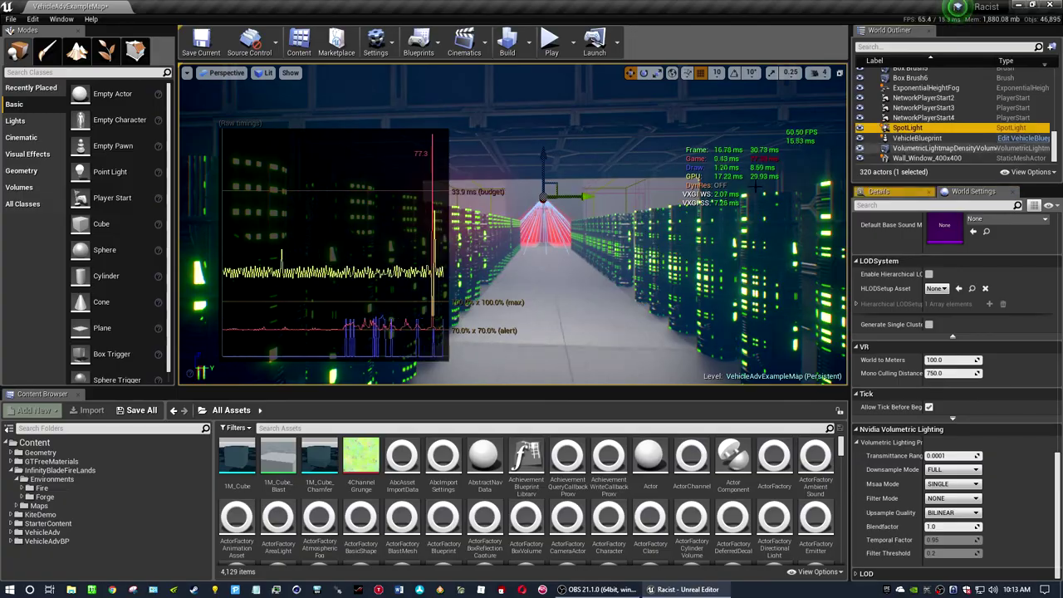
Frame the SpotLight, fly back down the corridor, then select BP_Sky_Sphere in the Outliner
double_click(908, 128)
mouse_move(512, 225)
right_mouse_down()
mouse_move(581, 224)
mouse_move(548, 224)
mouse_move(764, 193)
right_mouse_up()
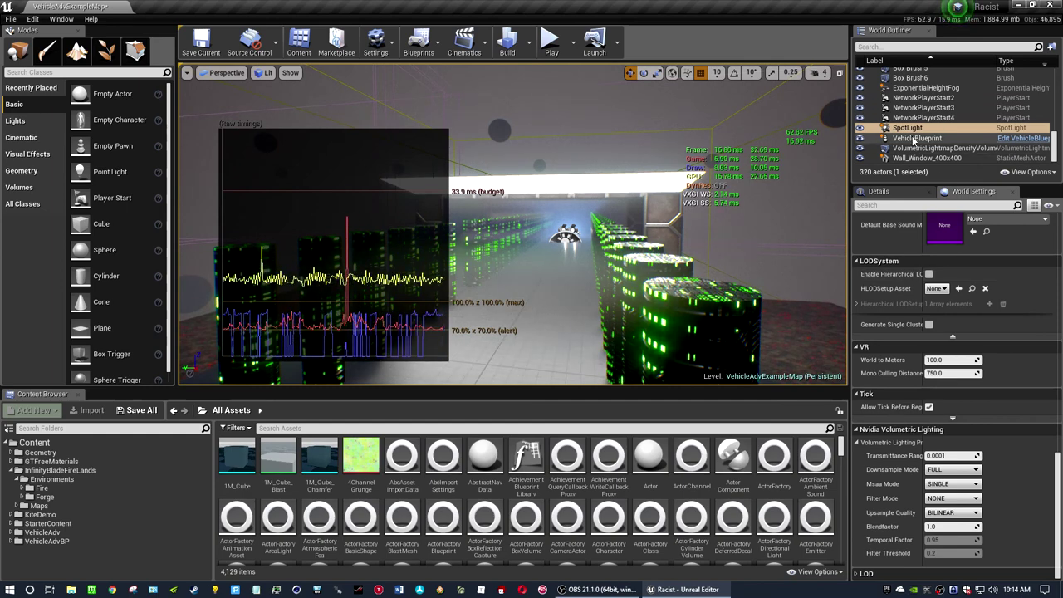
scroll(919, 154, "up", 3)
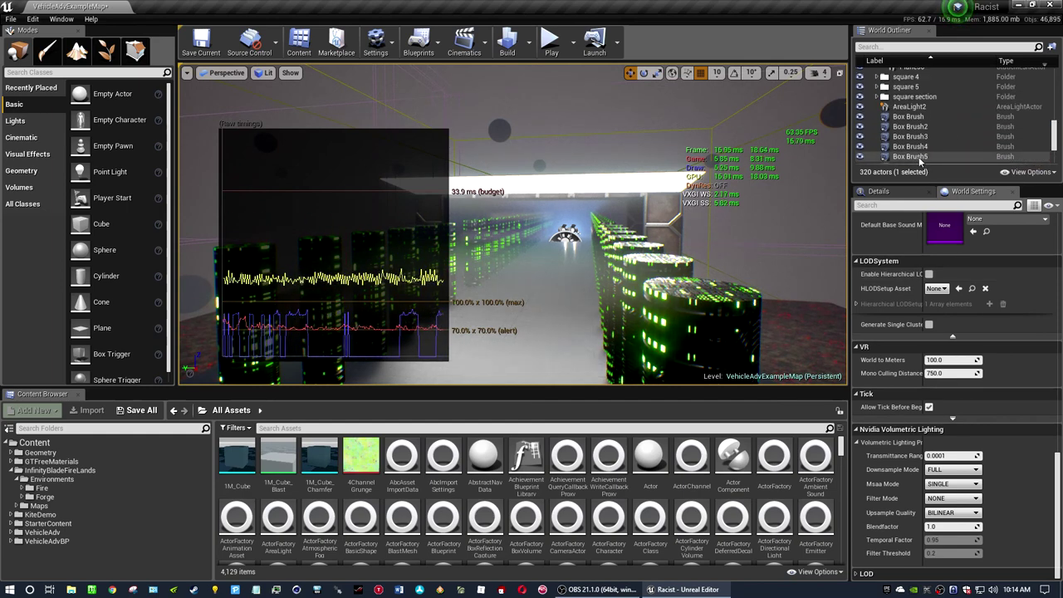
scroll(908, 114, "up", 3)
scroll(906, 125, "up", 3)
scroll(906, 133, "up", 3)
scroll(880, 154, "up", 3)
scroll(881, 137, "down", 1)
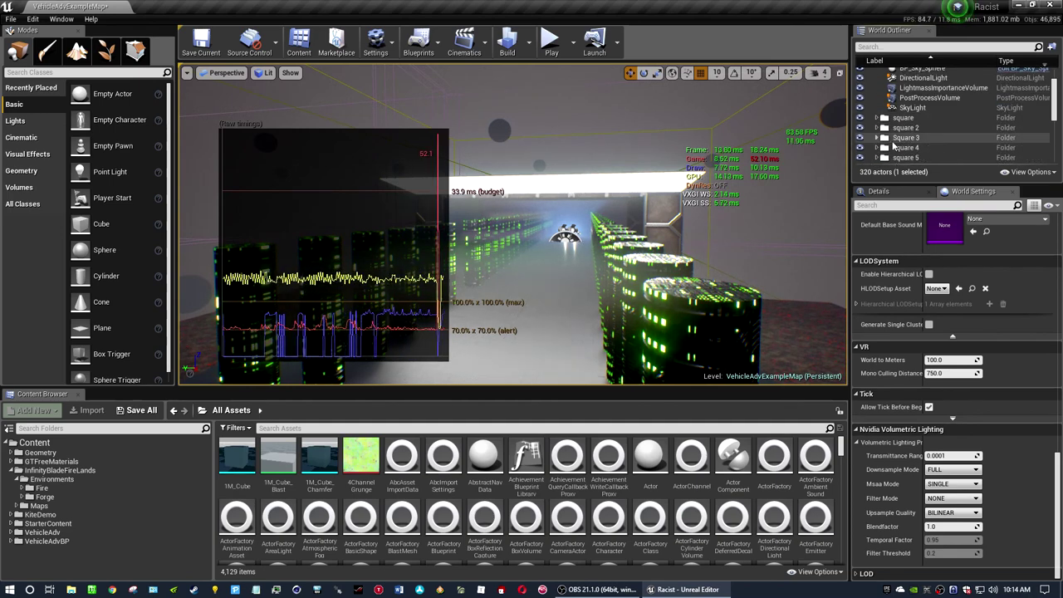
scroll(917, 147, "up", 3)
left_click(914, 147)
Select the DirectionalLight and enlarge the Details panel to review its light properties
scroll(912, 117, "up", 2)
left_click(912, 112)
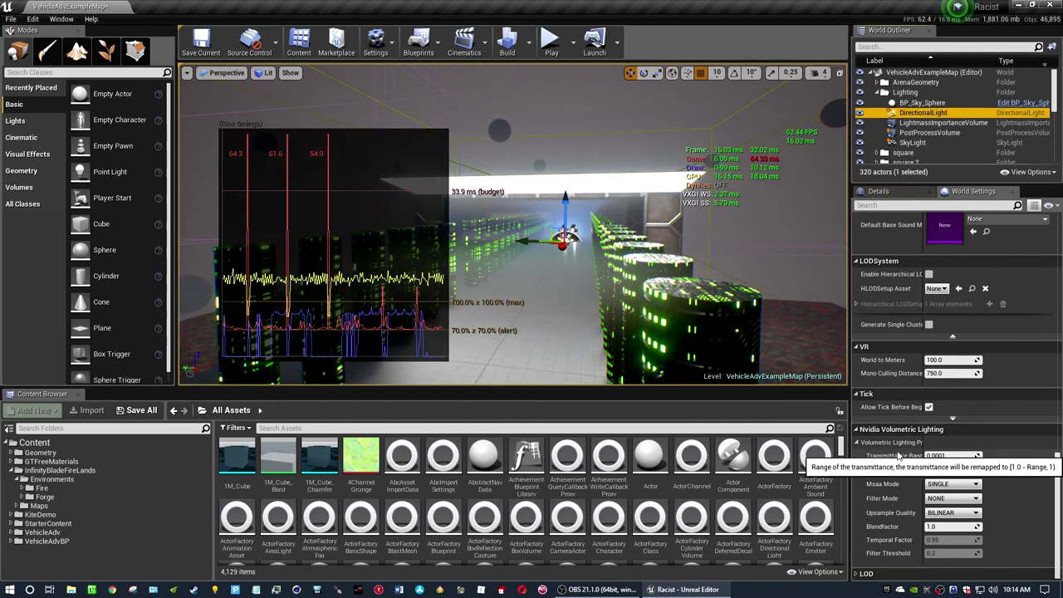
scroll(898, 446, "down", 3)
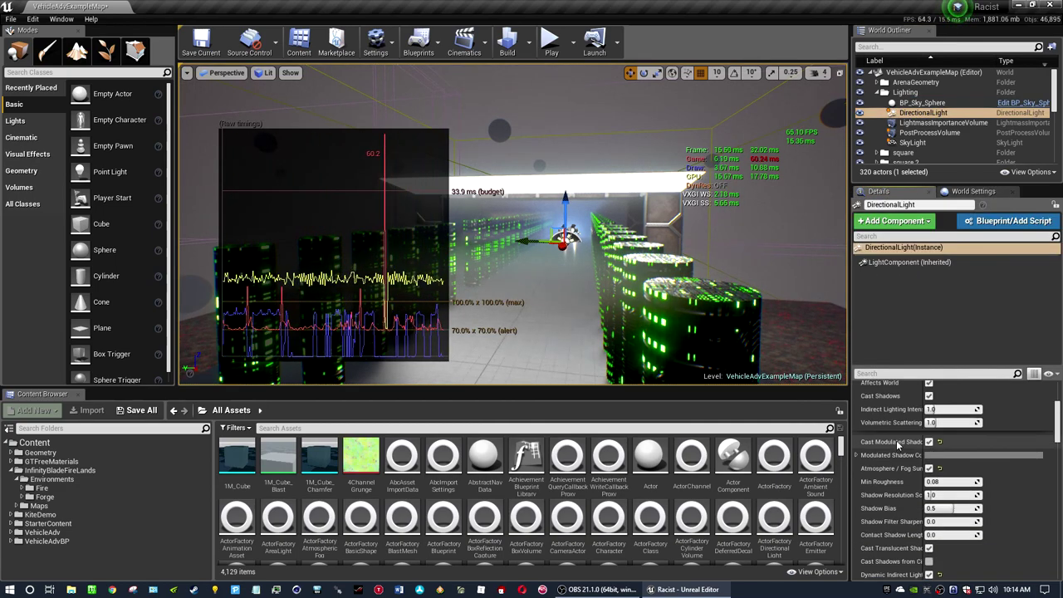
scroll(897, 441, "up", 1)
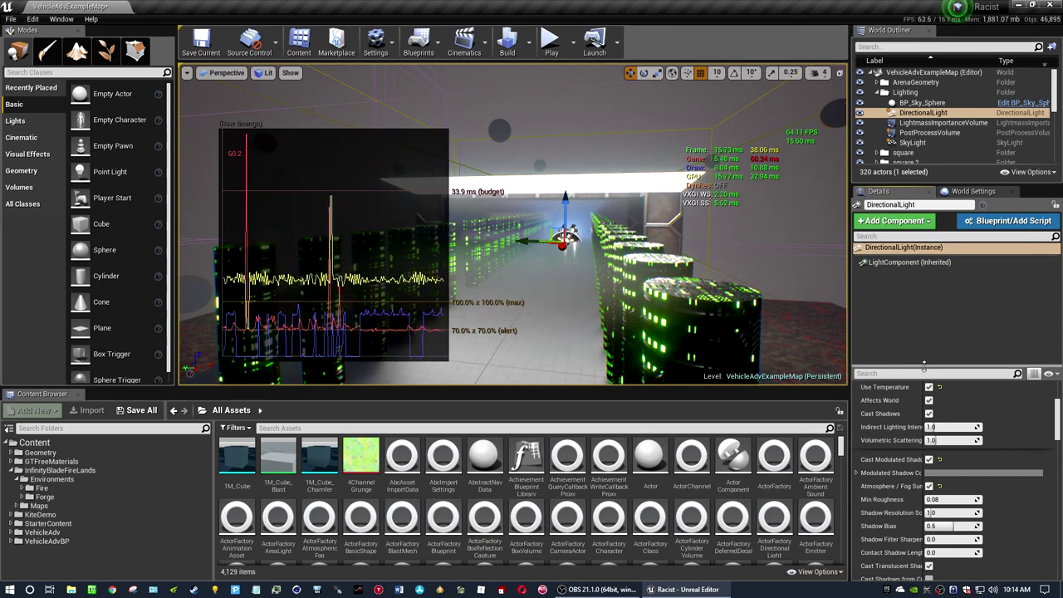
left_click_drag(924, 365, 924, 277)
scroll(897, 436, "up", 2)
scroll(897, 436, "down", 2)
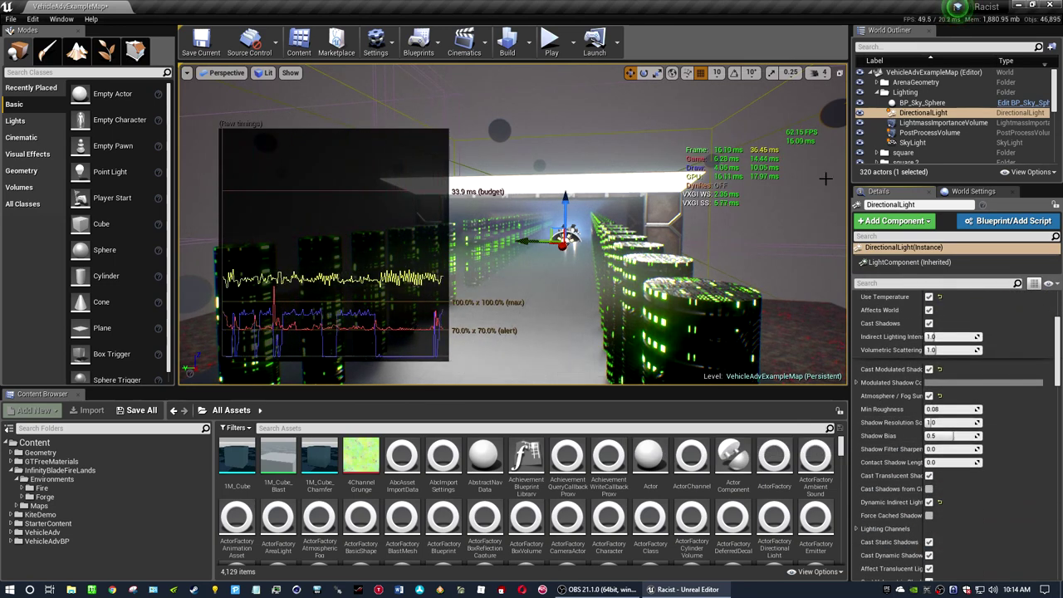
Toggle the DirectionalLight's visibility off, on and off again, then focus the view on it
left_click(861, 115)
left_click(861, 115)
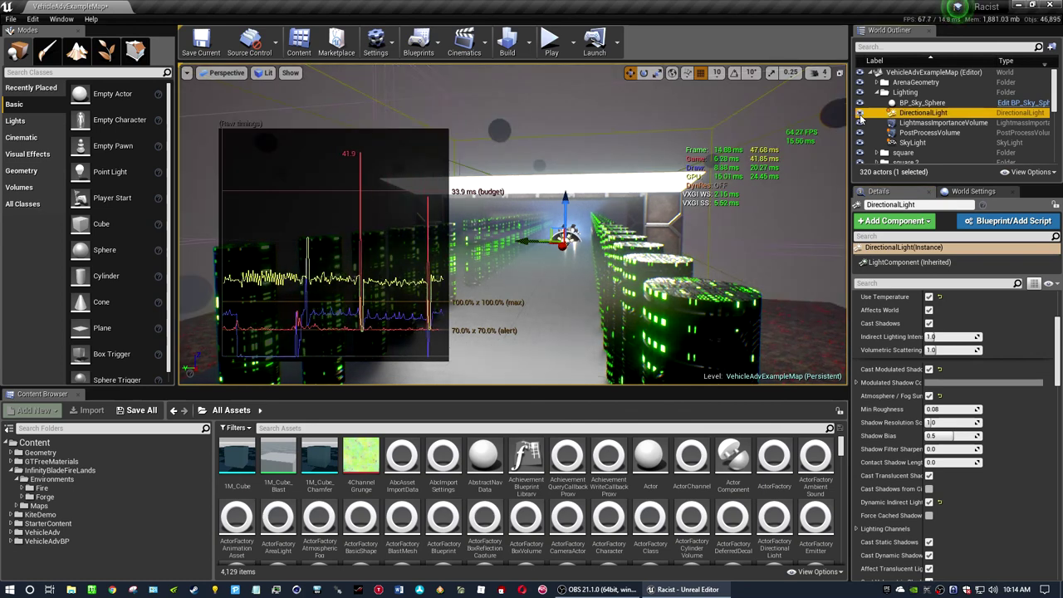
left_click(861, 115)
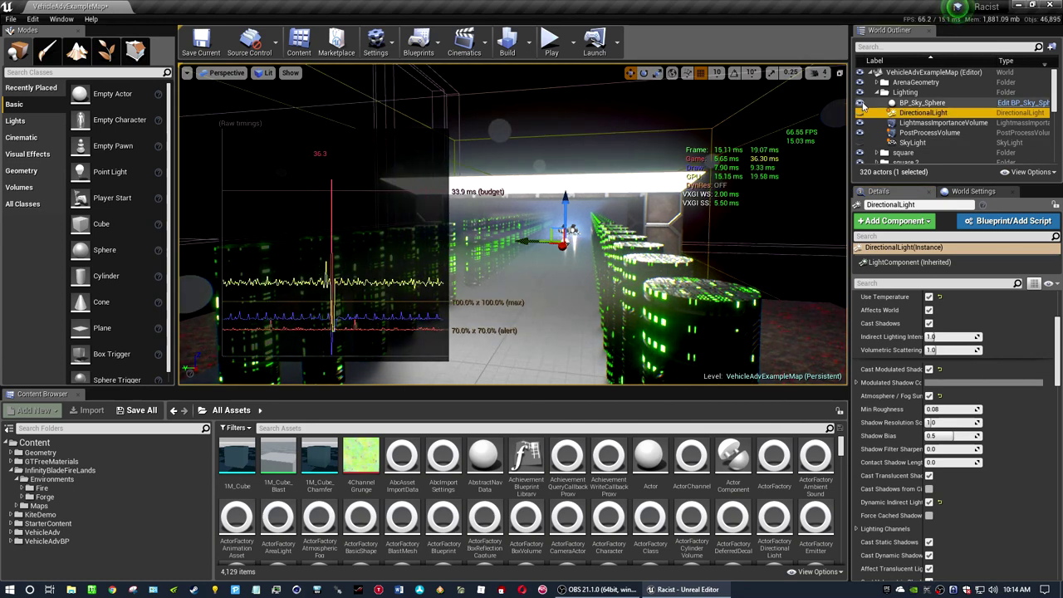
right_click_drag(606, 316, 605, 316)
key("f")
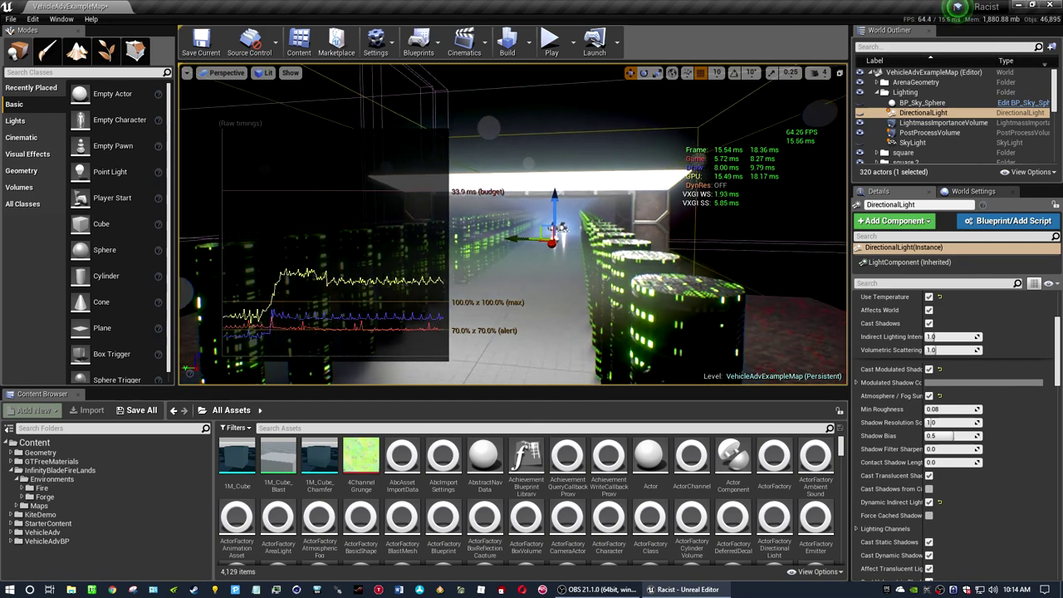
left_click(861, 135)
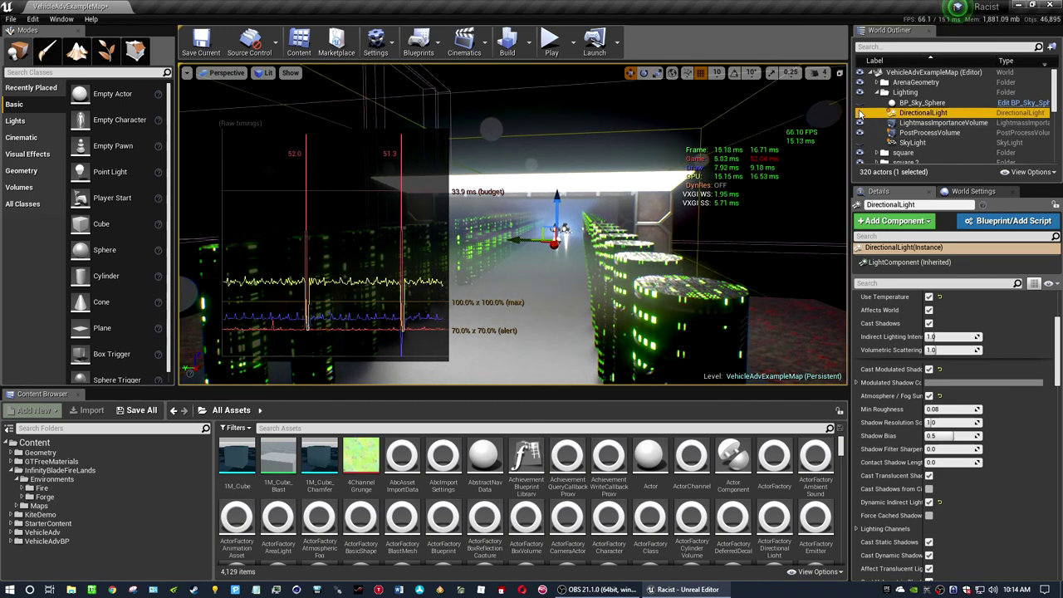
Show the DirectionalLight again and switch off the PostProcessVolume's VXGI area lights and multi-bounce
left_click(861, 107)
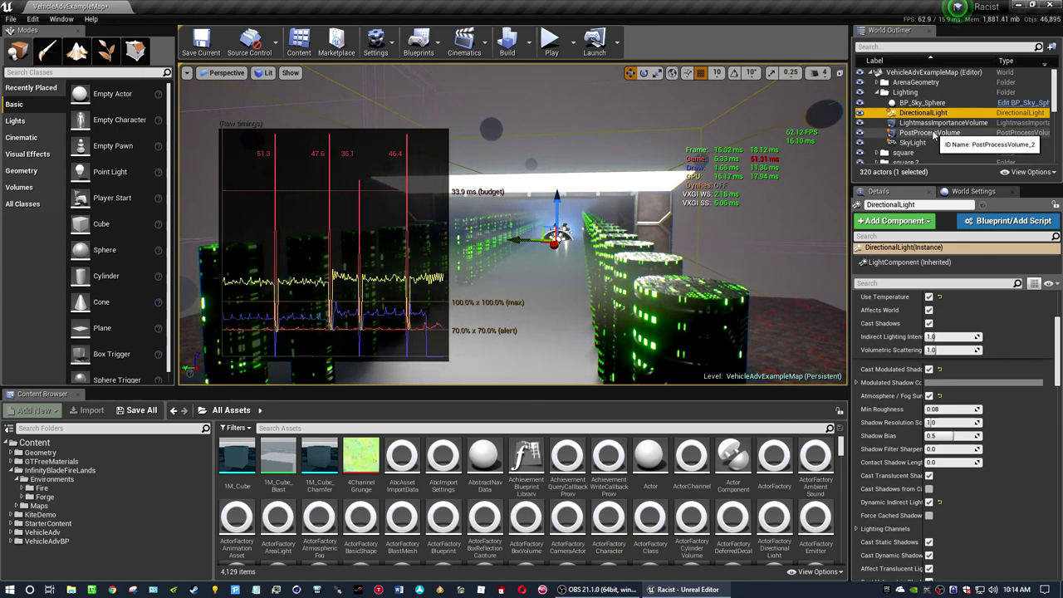
left_click(932, 133)
left_click(857, 319)
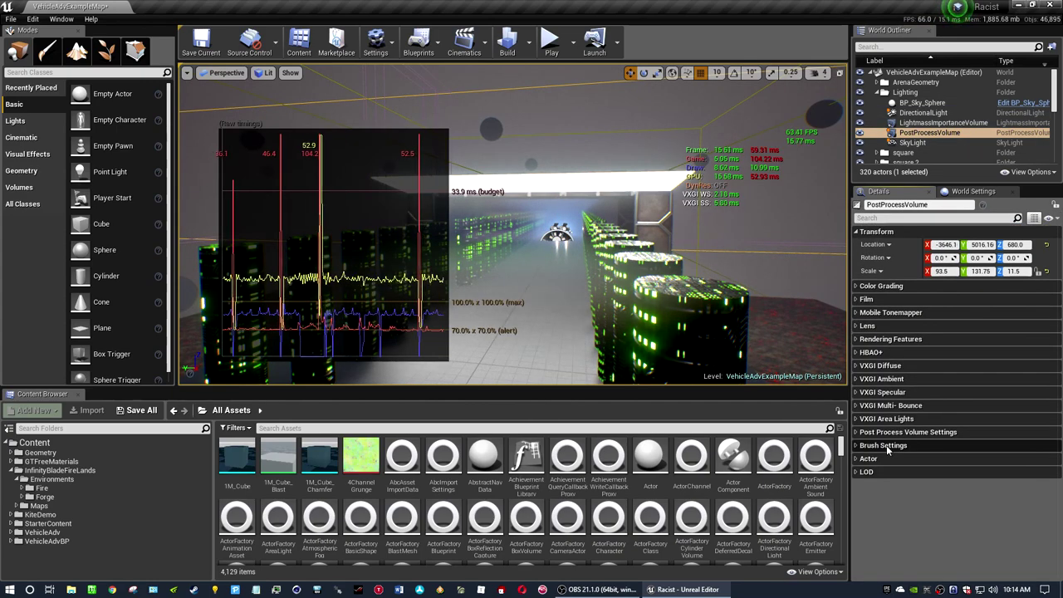
left_click(857, 420)
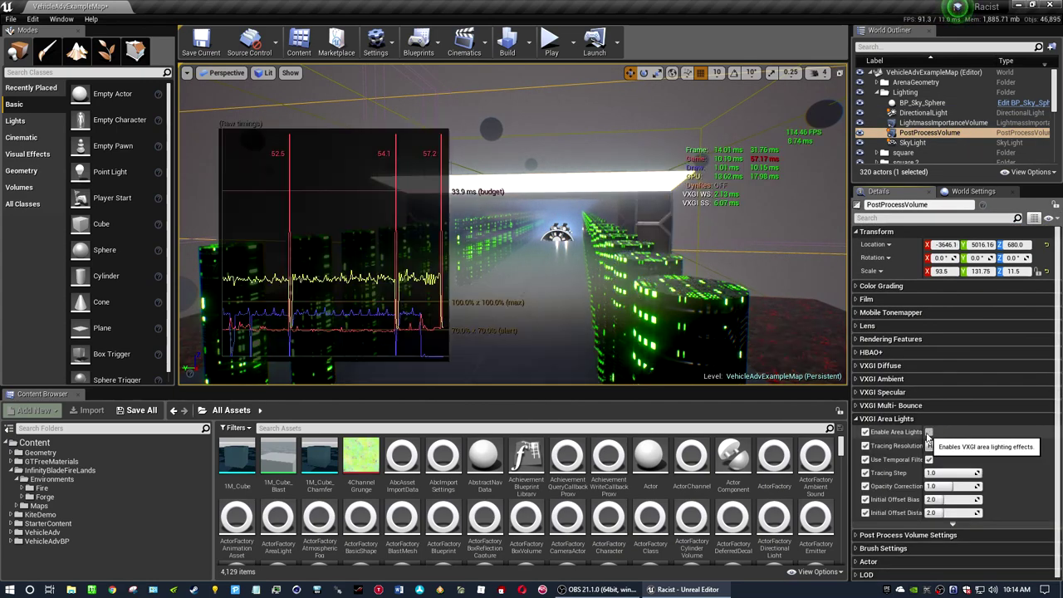
left_click(858, 420)
left_click(857, 406)
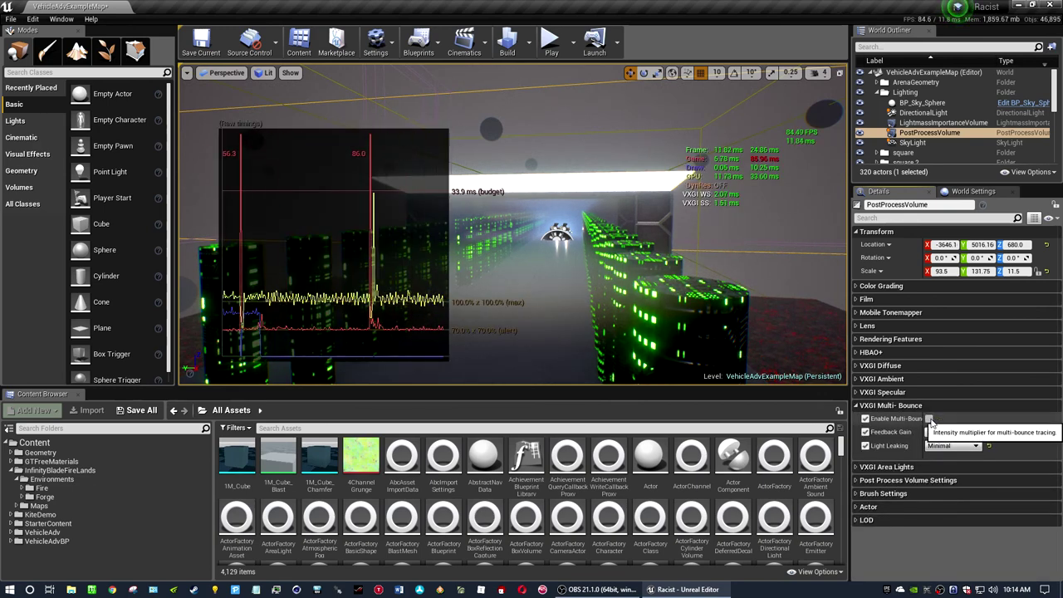
left_click(857, 405)
left_click(857, 419)
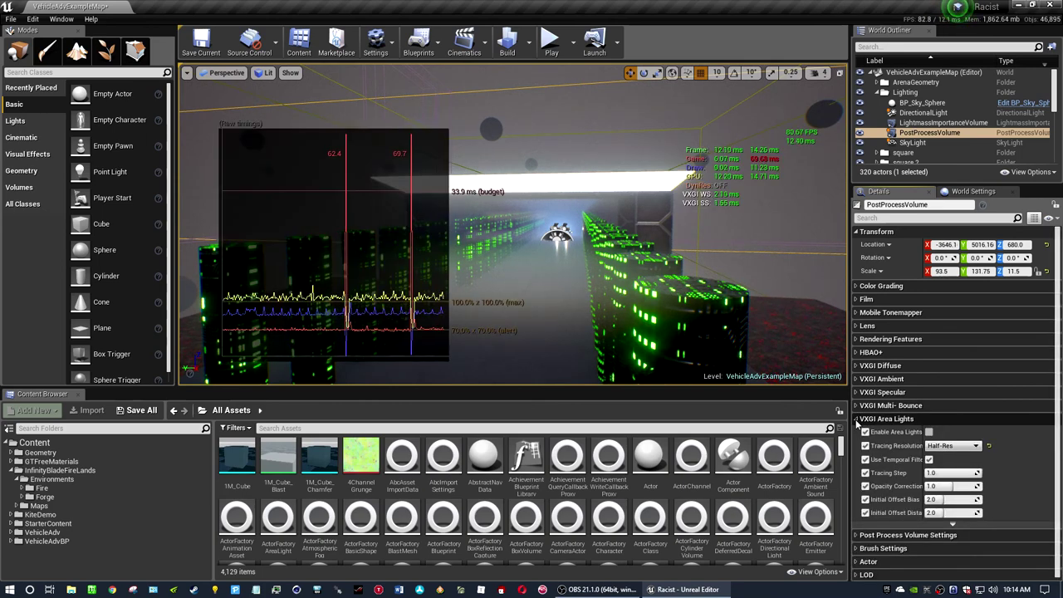
left_click(858, 419)
Set the PostProcessVolume's HBAO+ Power Exponent to 0.0
left_click(857, 393)
left_click(857, 392)
left_click(857, 379)
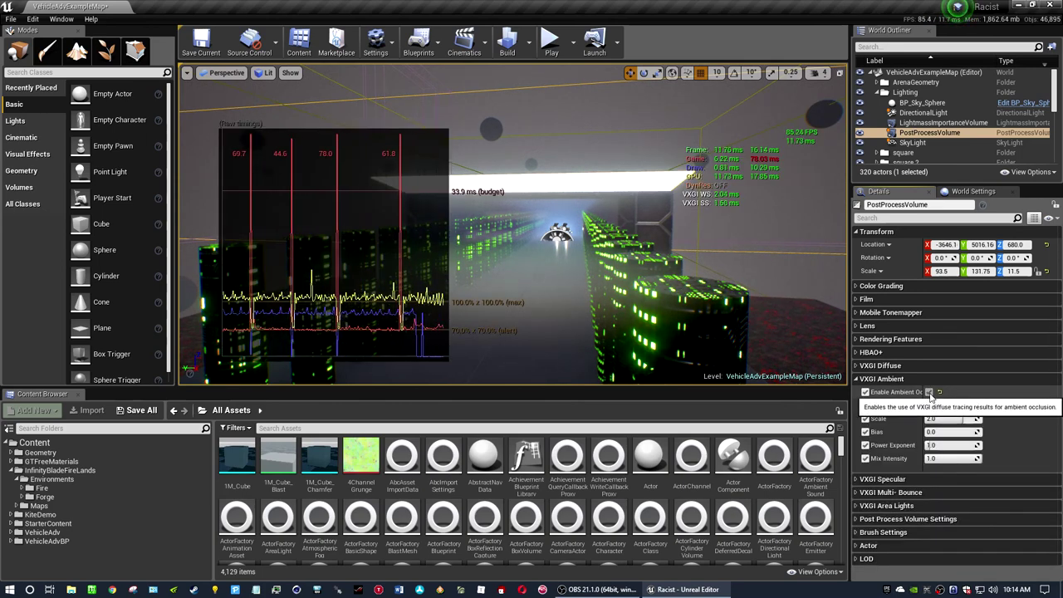
left_click(926, 379)
left_click(927, 366)
left_click(929, 365)
left_click(931, 353)
left_click_drag(945, 365, 921, 366)
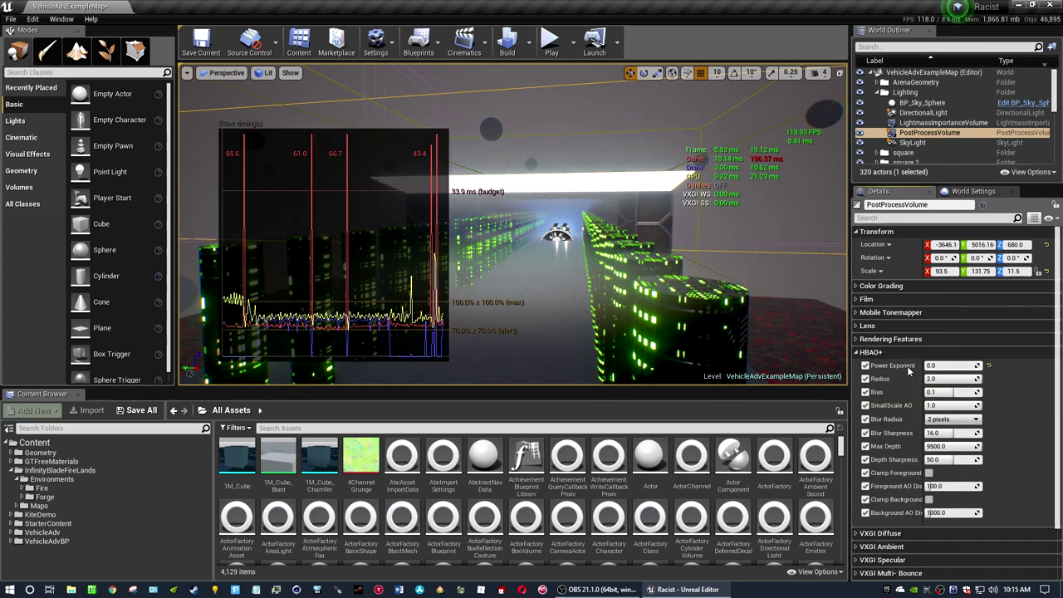
left_click(872, 352)
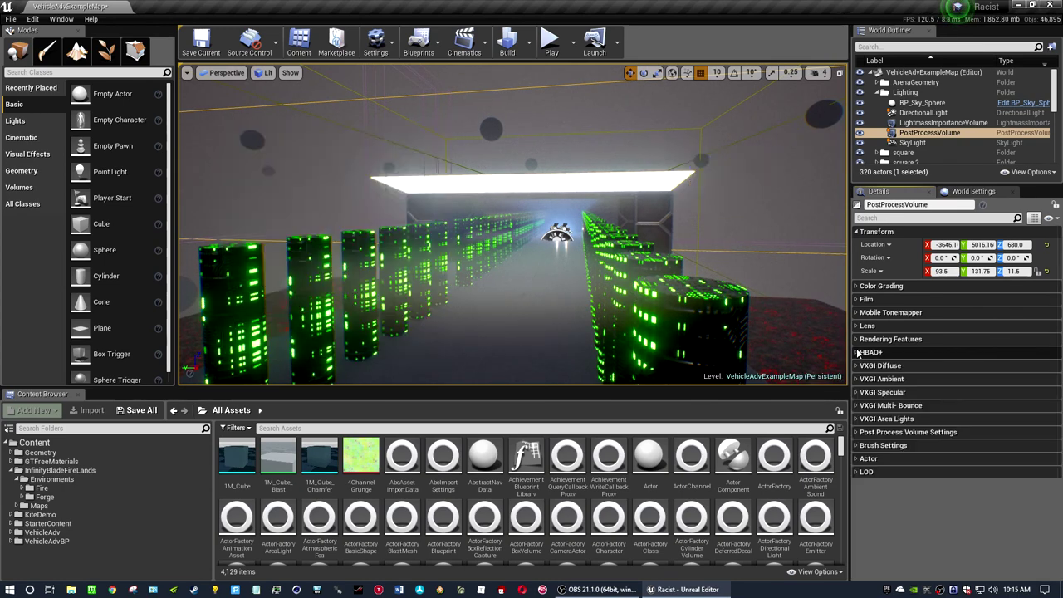
Fly the camera down the corridor and turn toward the green pillars and pink end light
key("Up")
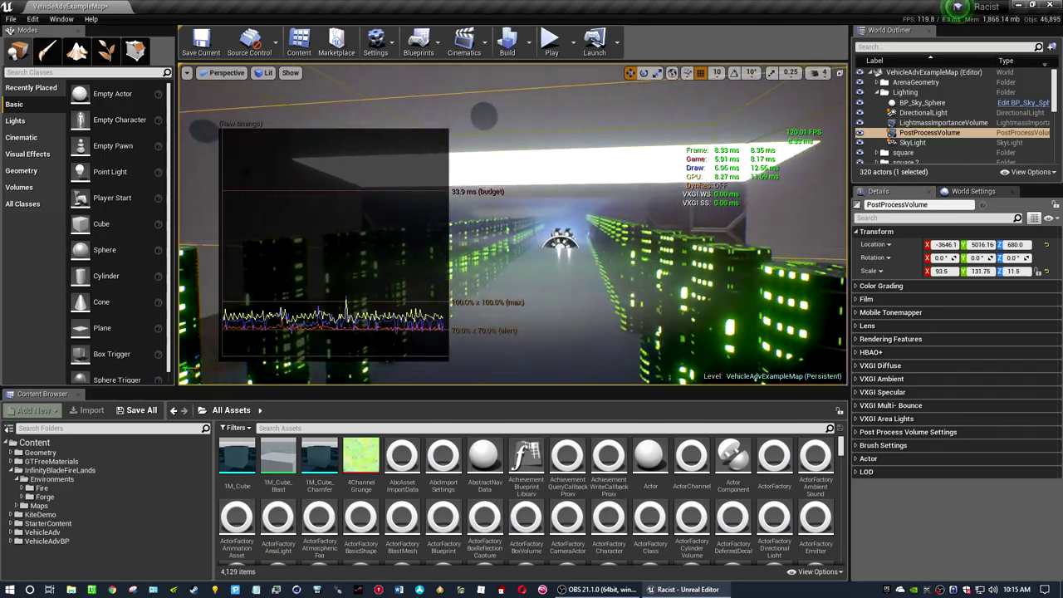
key("Up")
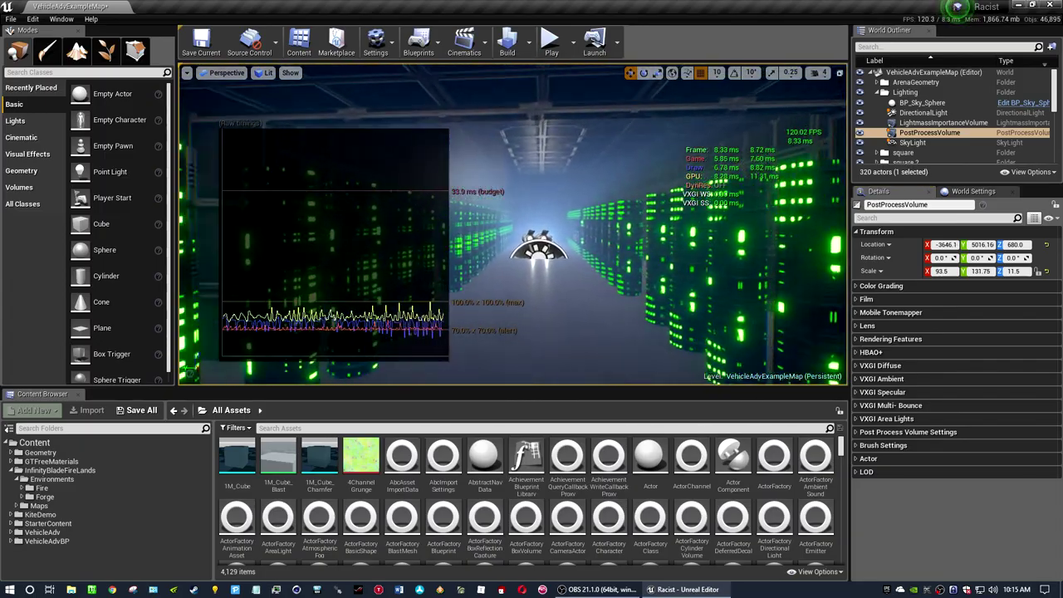
key("Up")
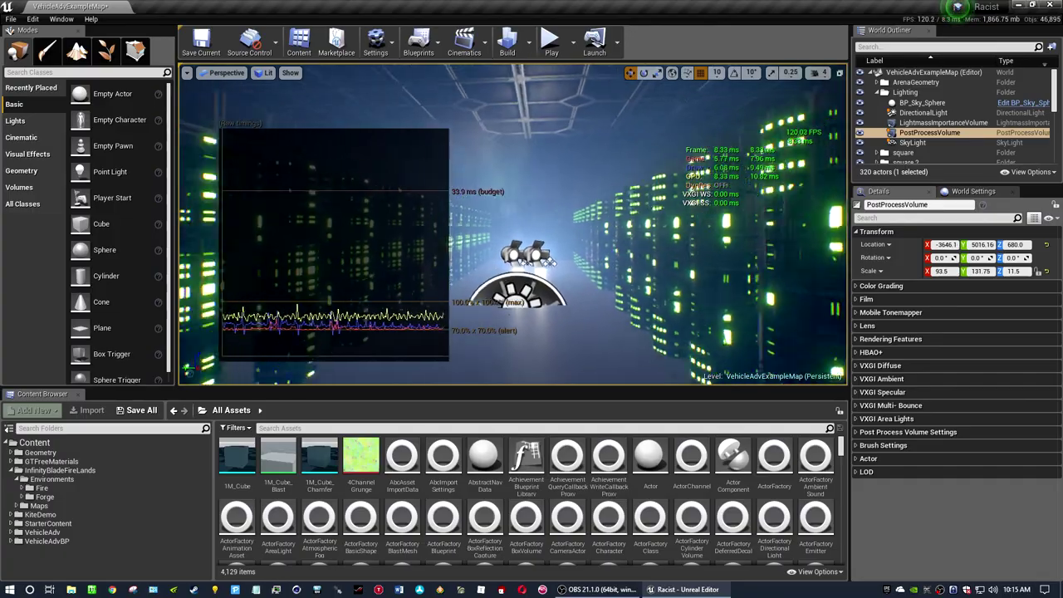
key("Up")
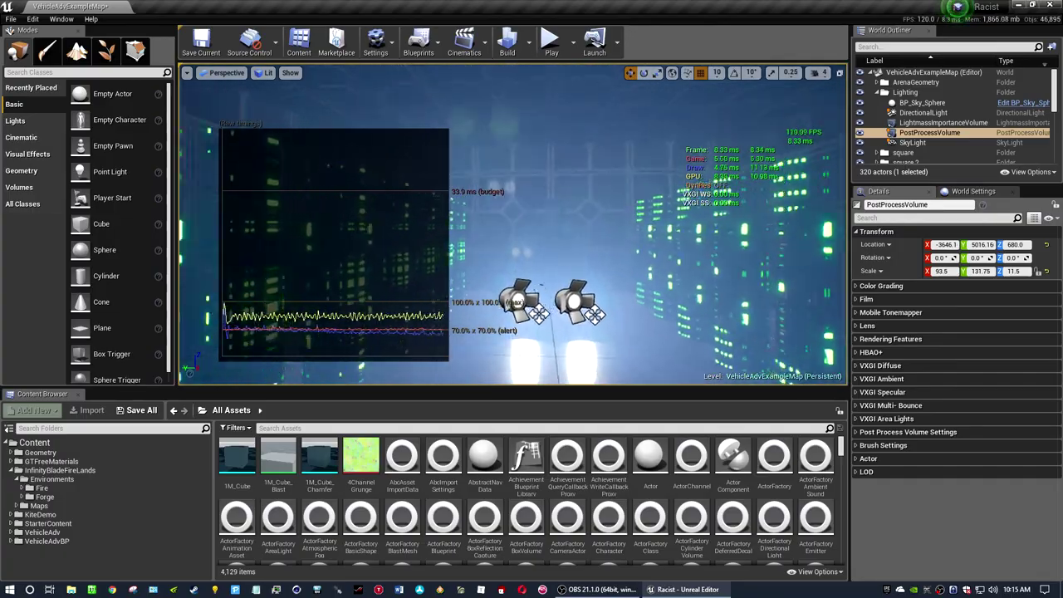
key("Right")
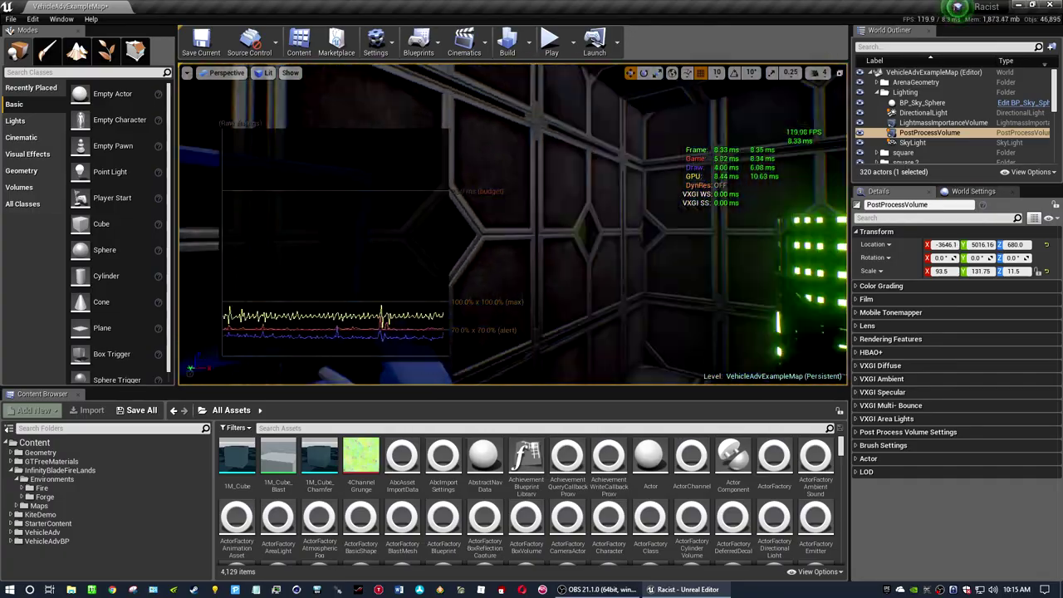
key("Right")
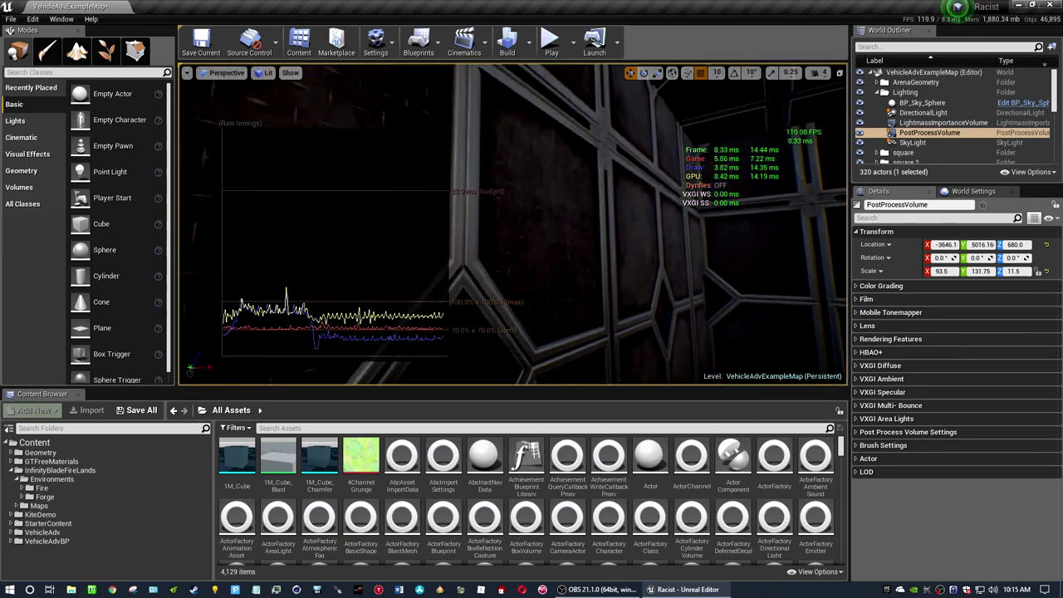
key("Up")
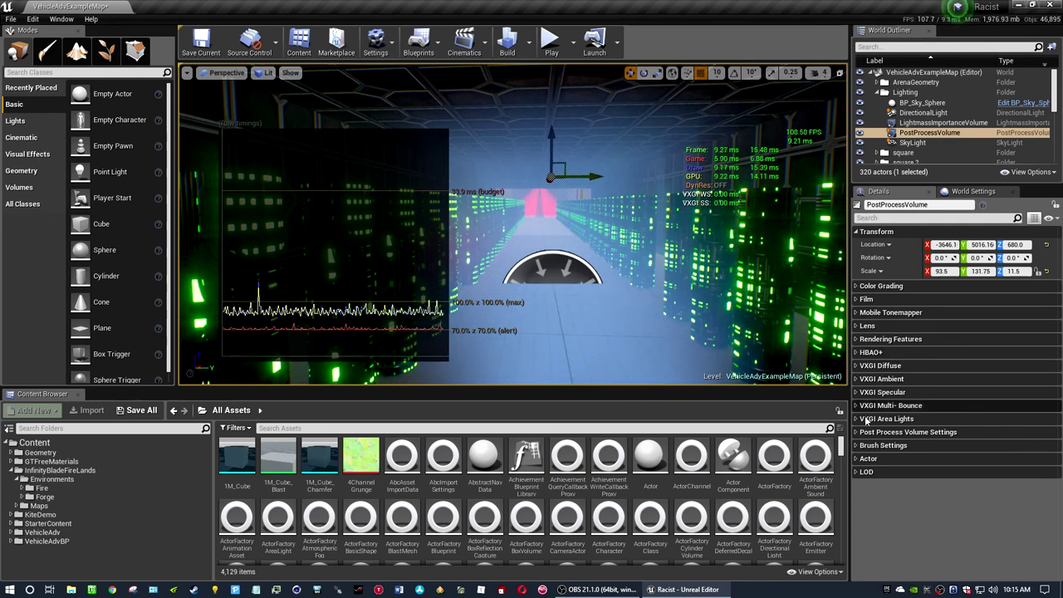
Toggle VXGI diffuse tracing to compare timings, leaving it off
left_click(857, 365)
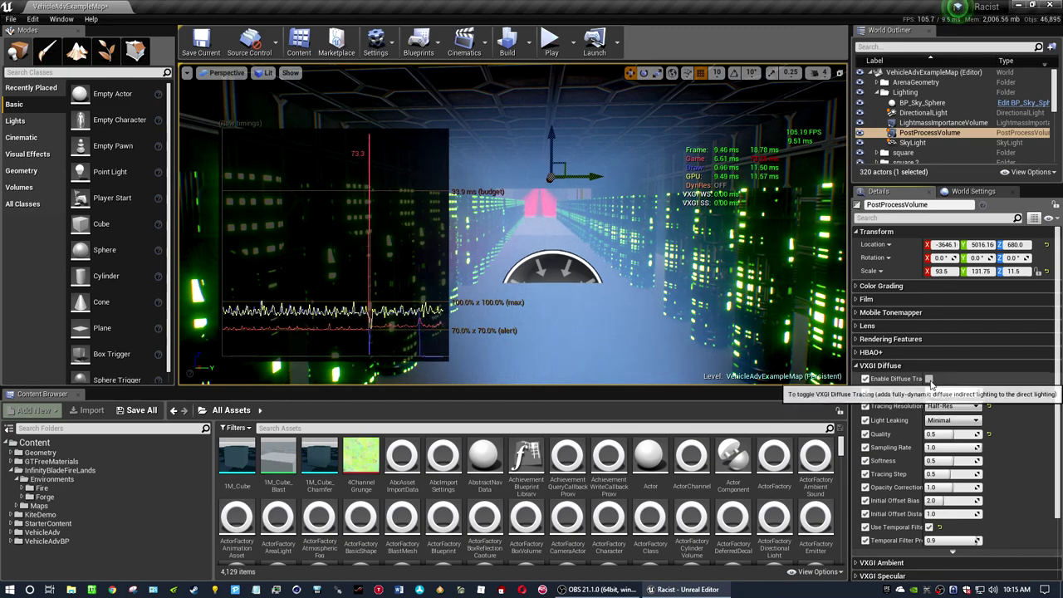
left_click(929, 379)
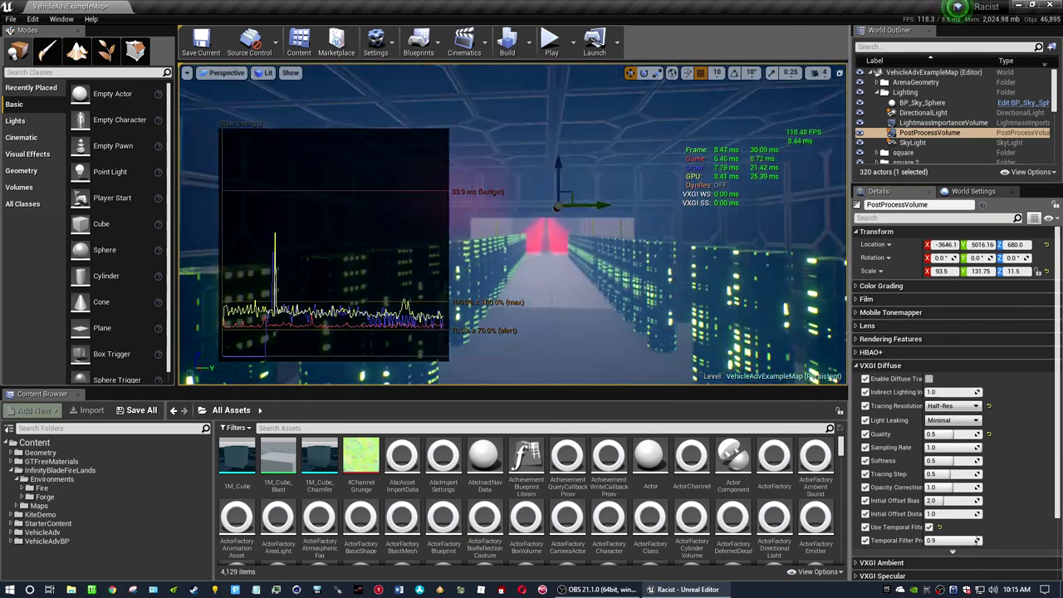
mouse_move(513, 250)
right_mouse_down()
mouse_move(581, 250)
mouse_move(582, 266)
mouse_move(598, 250)
right_mouse_up()
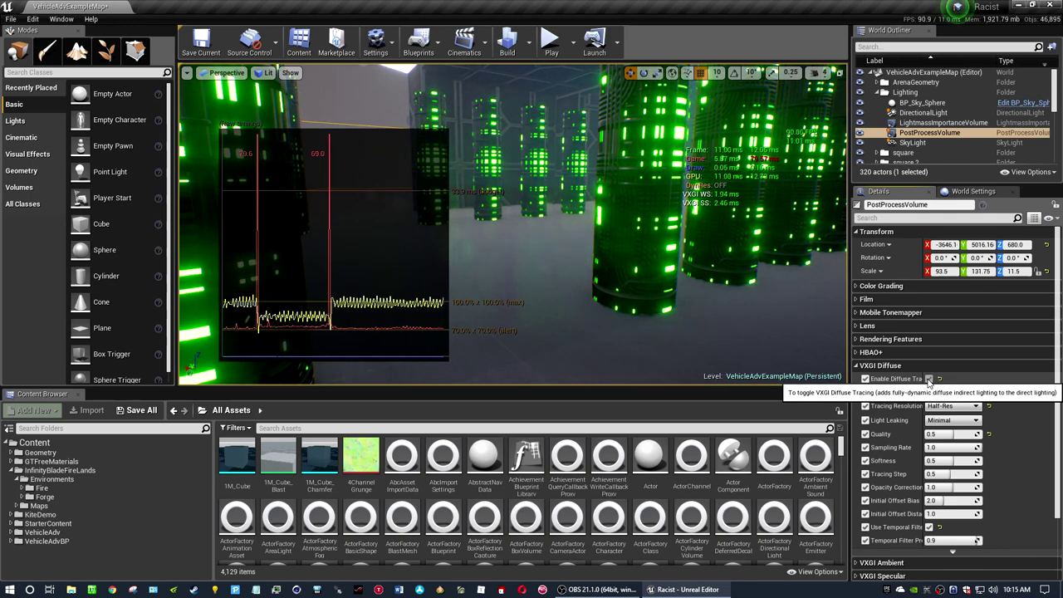
left_click(928, 380)
left_click(929, 379)
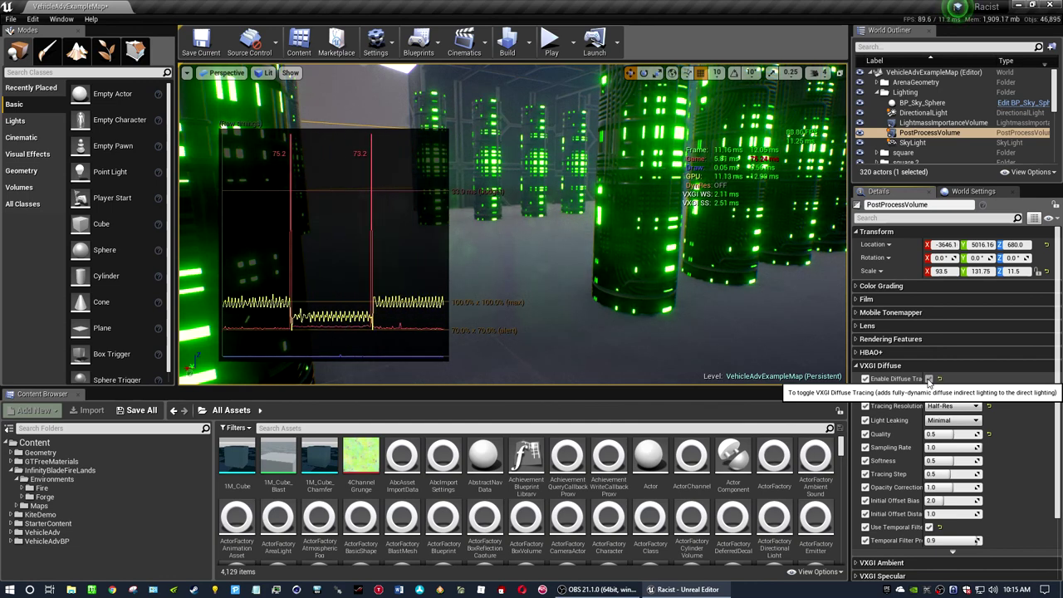
left_click(929, 380)
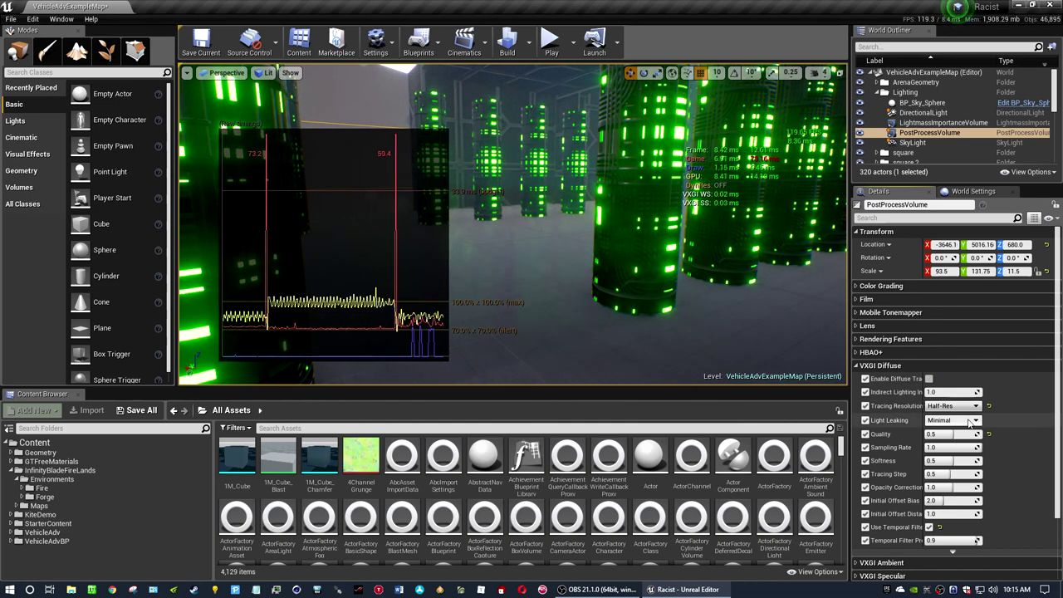
left_click(872, 366)
left_click(879, 379)
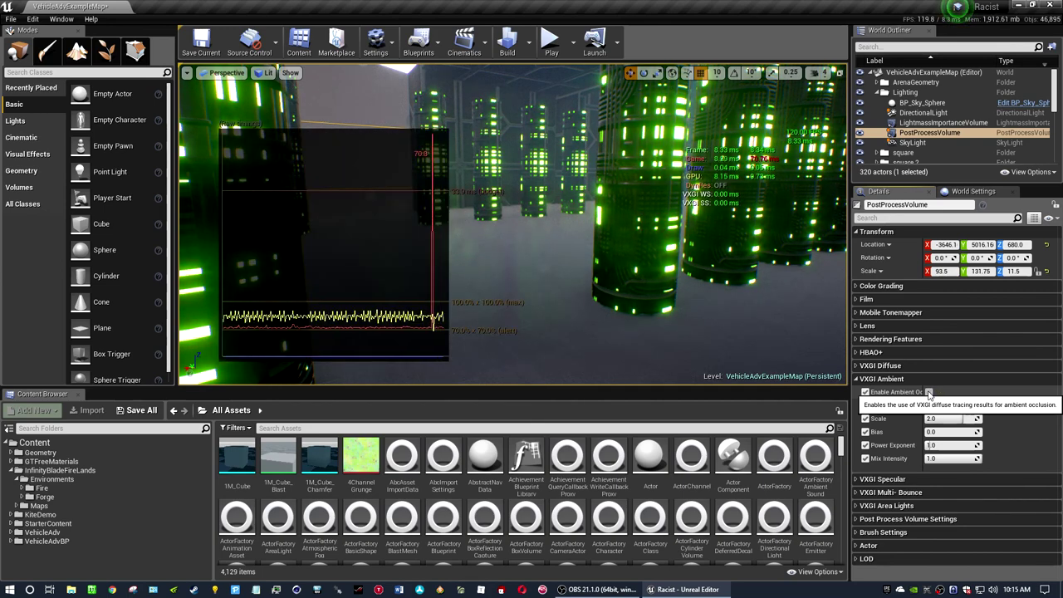
Enable VXGI ambient occlusion and briefly check the HBAO+ settings
left_click(929, 392)
left_click(860, 380)
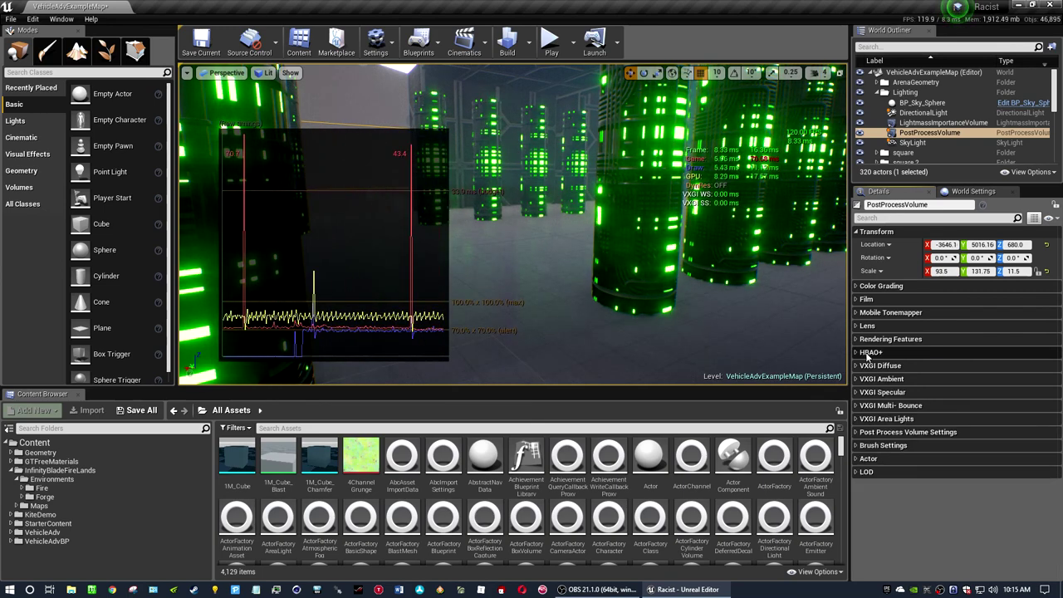
left_click(857, 353)
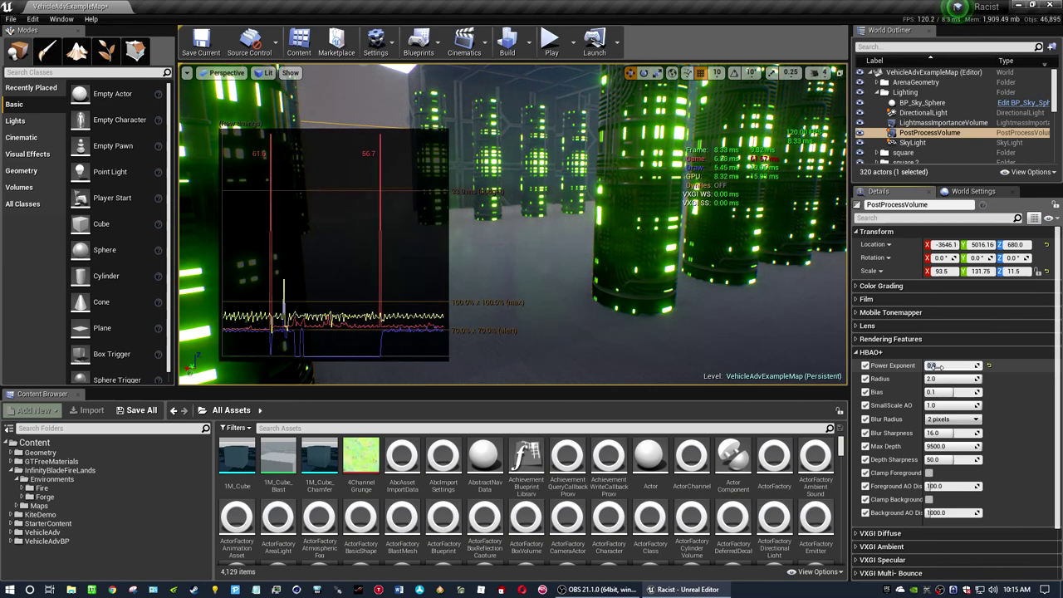
left_click(857, 353)
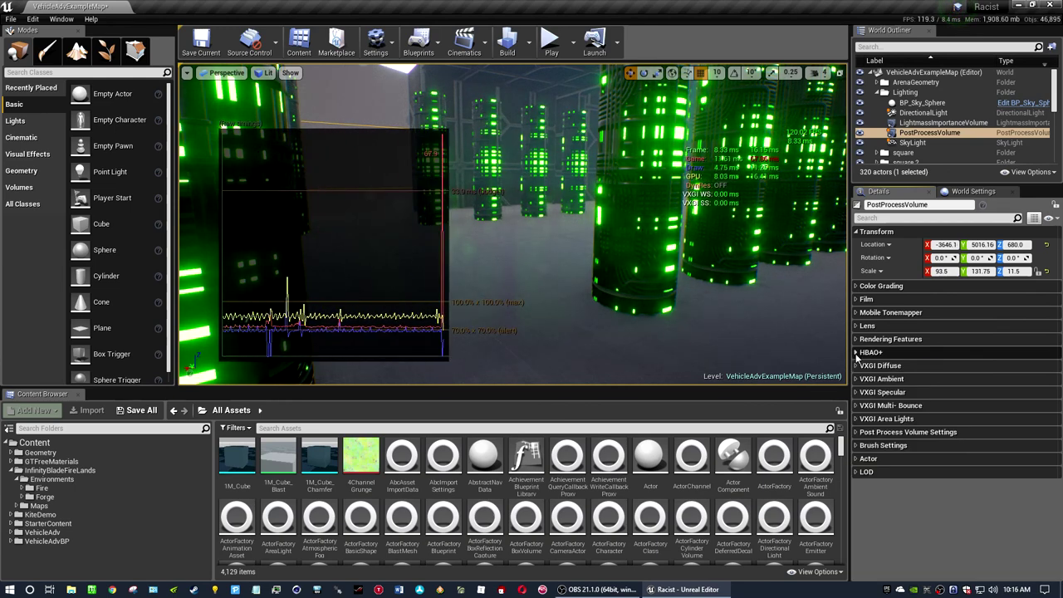
Toggle VXGI multi-bounce tracing off and back, then expand VXGI Area Lights
left_click(857, 406)
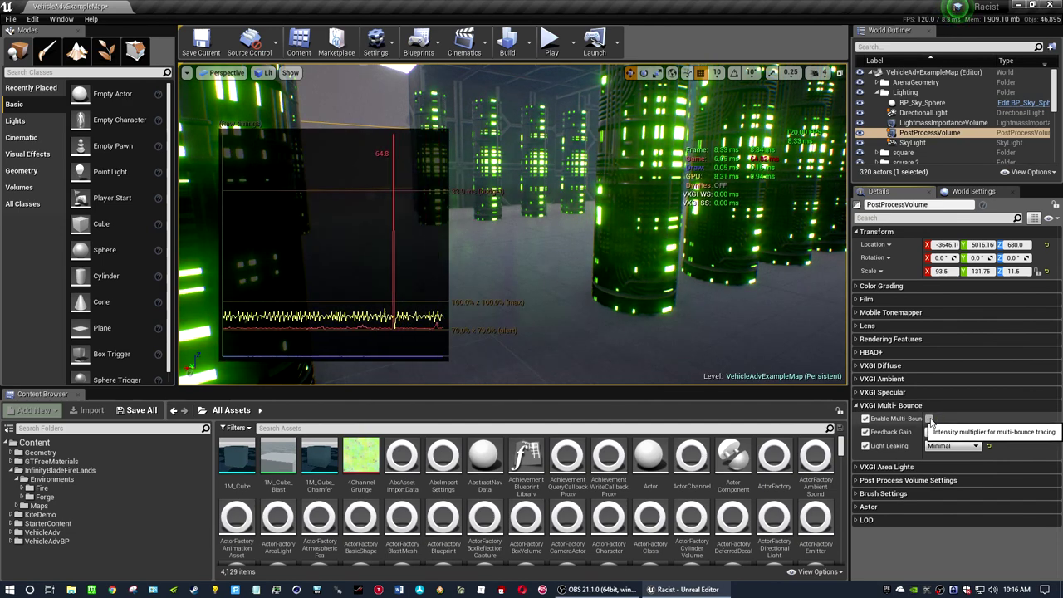
left_click(929, 419)
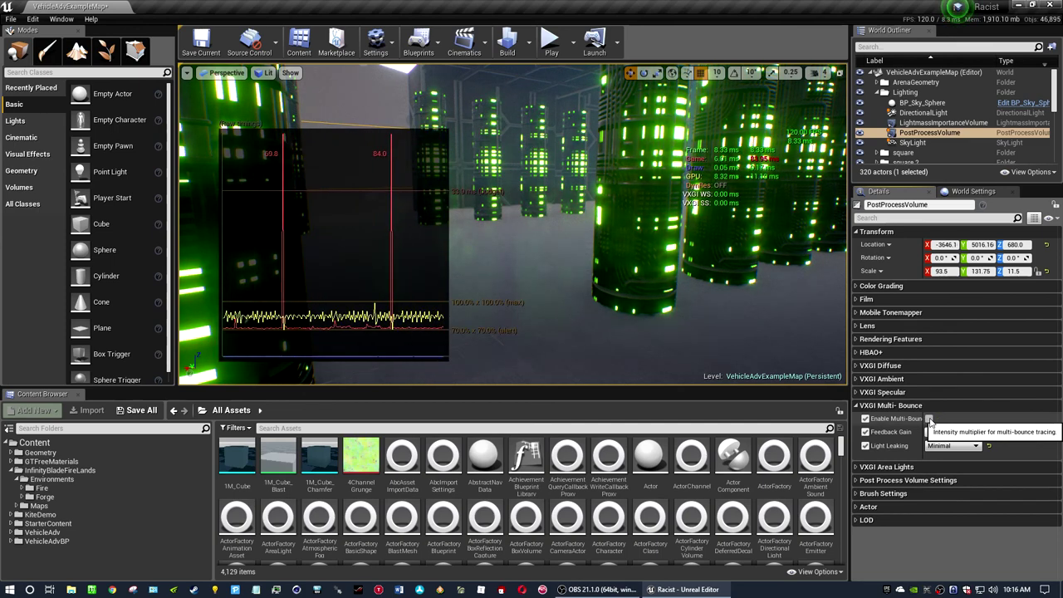
left_click(929, 420)
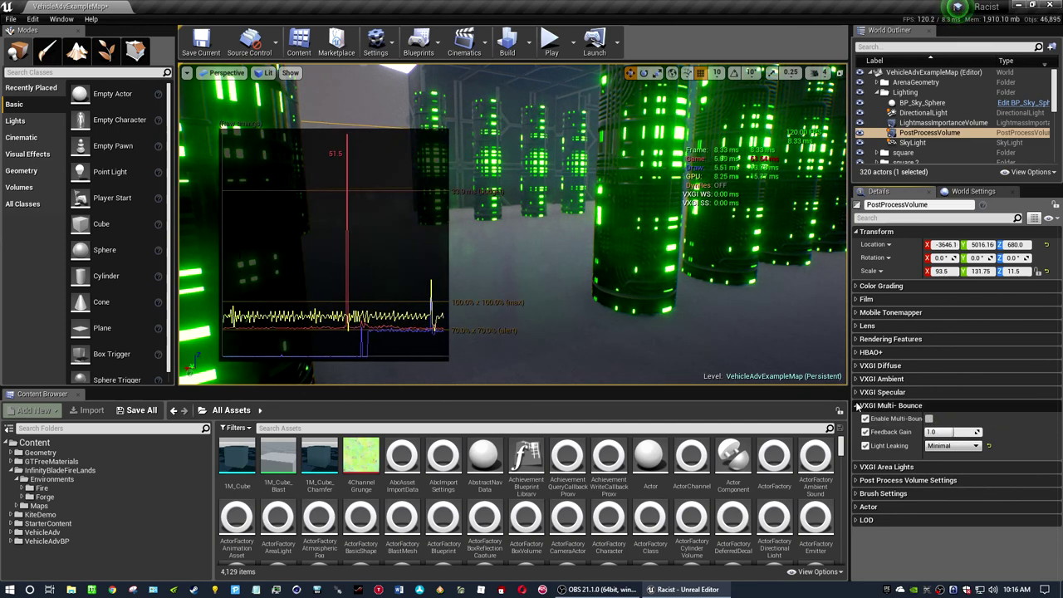
left_click(858, 406)
left_click(860, 419)
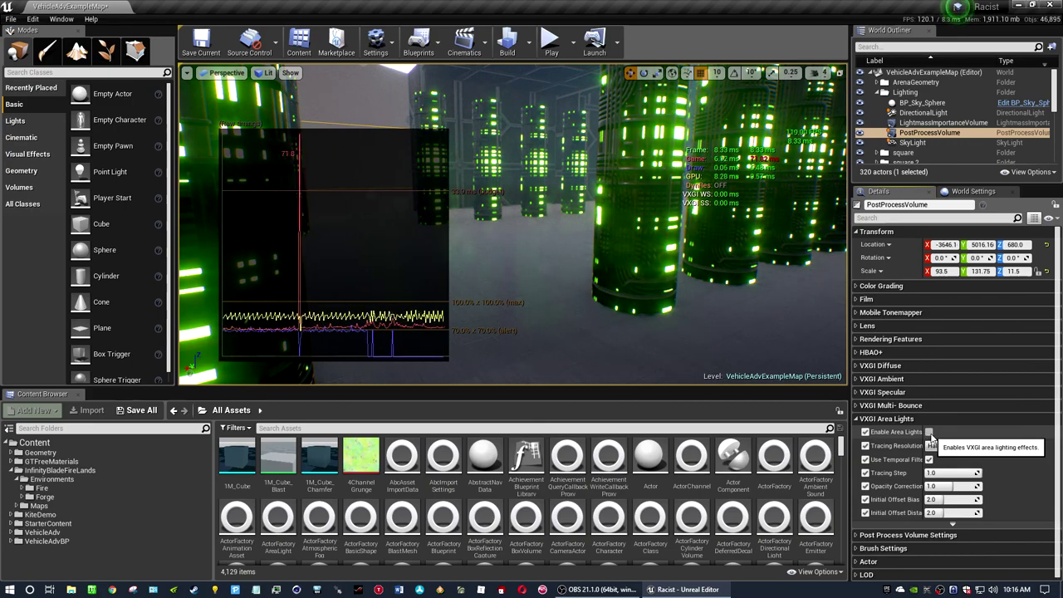
Enable VXGI area lights, select ceiling light AreaLight2, and lower its Quality to 0.0
left_click(929, 432)
right_click_drag(513, 224, 565, 224)
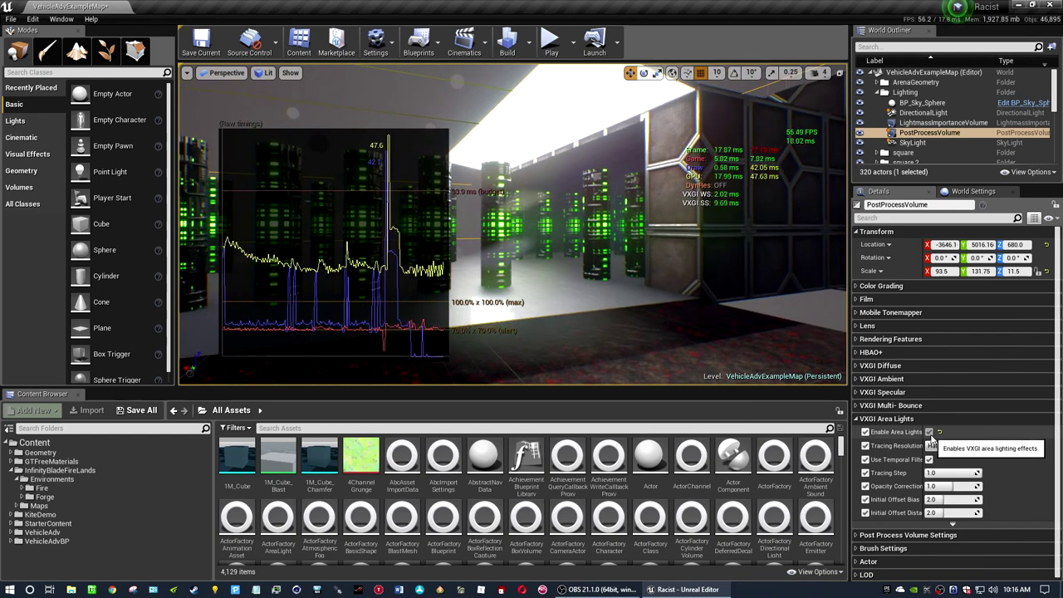
left_click(565, 104)
scroll(883, 473, "down", 3)
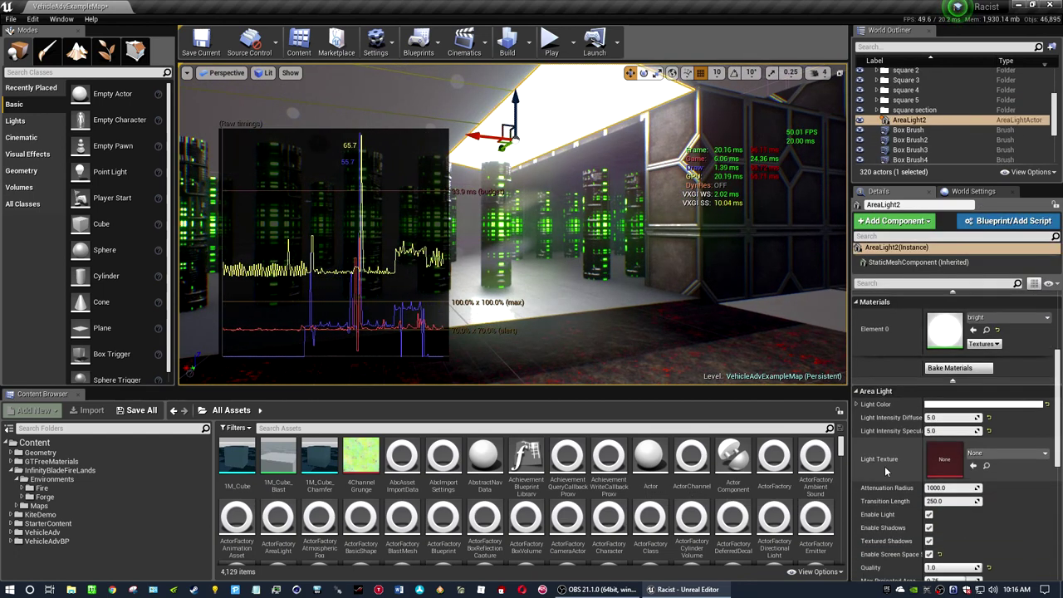
scroll(885, 466, "down", 2)
scroll(892, 449, "down", 2)
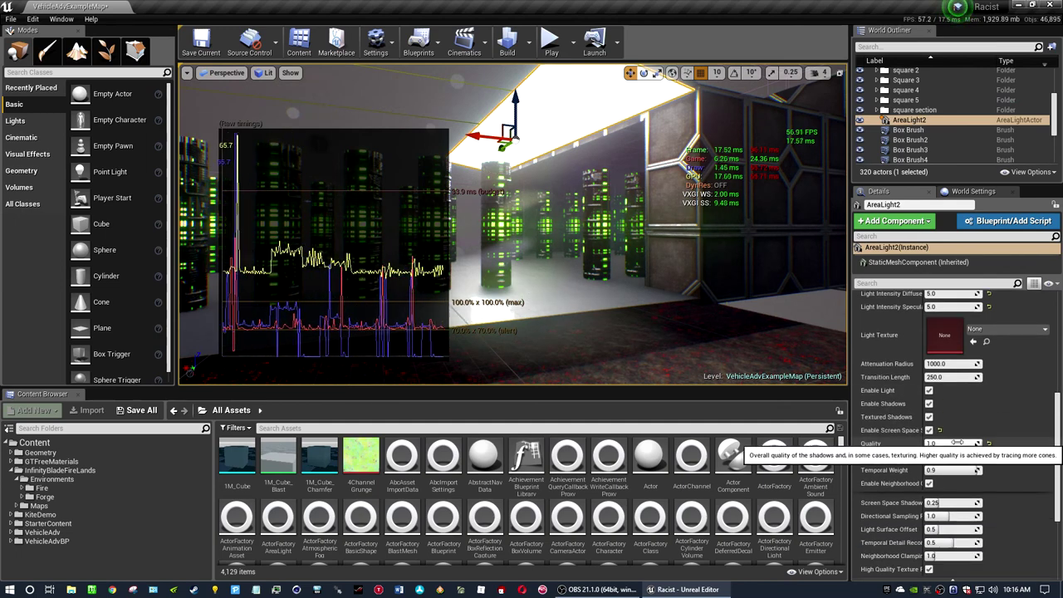
left_click_drag(951, 444, 914, 444)
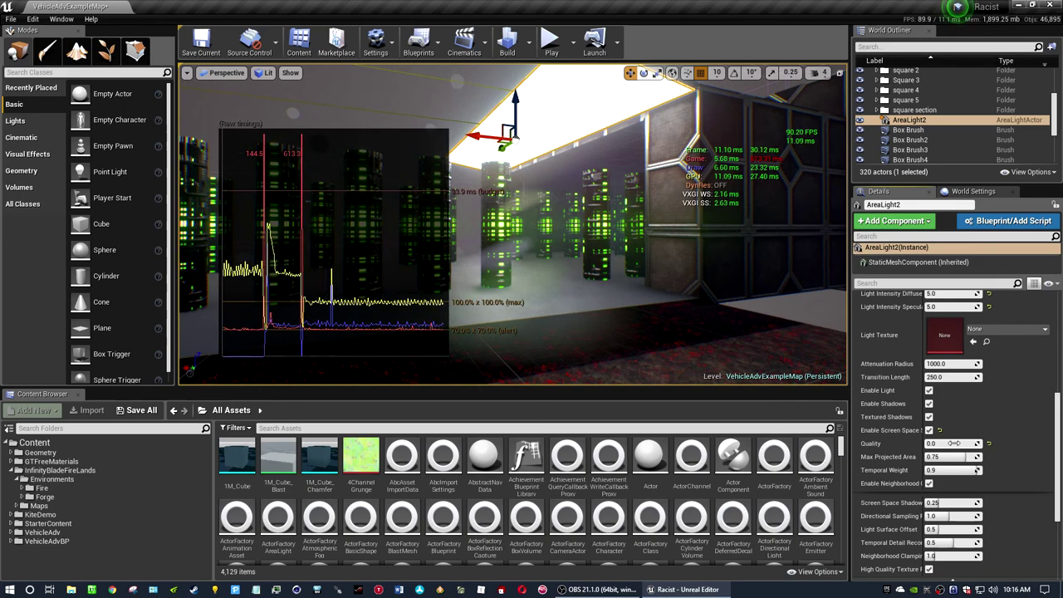
Set AreaLight2's Directional Sampling to 0.25 and test toggling neighborhood clamping
scroll(884, 466, "down", 2)
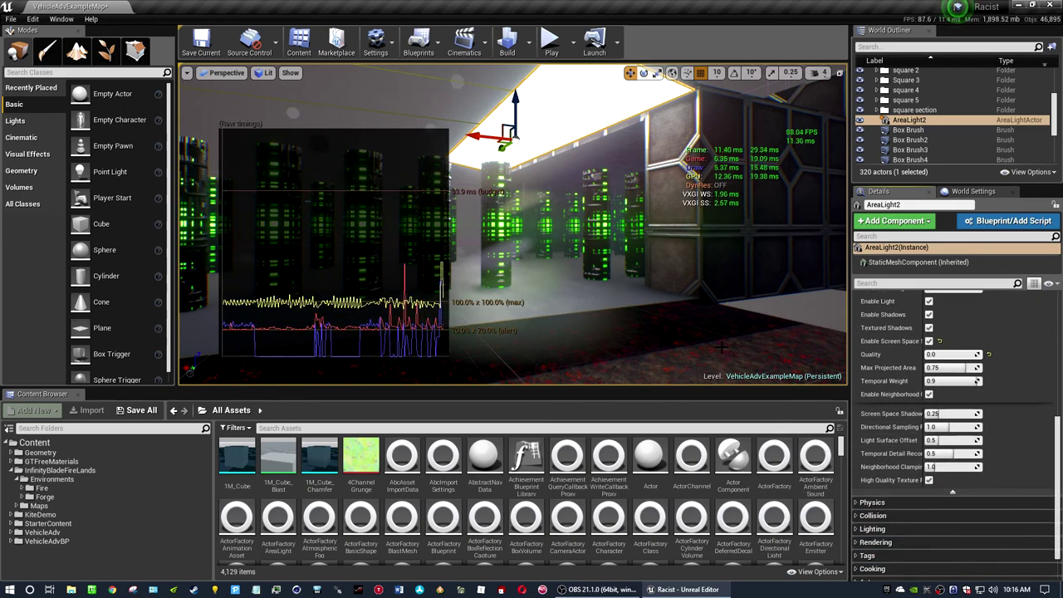
left_click_drag(721, 348, 648, 386)
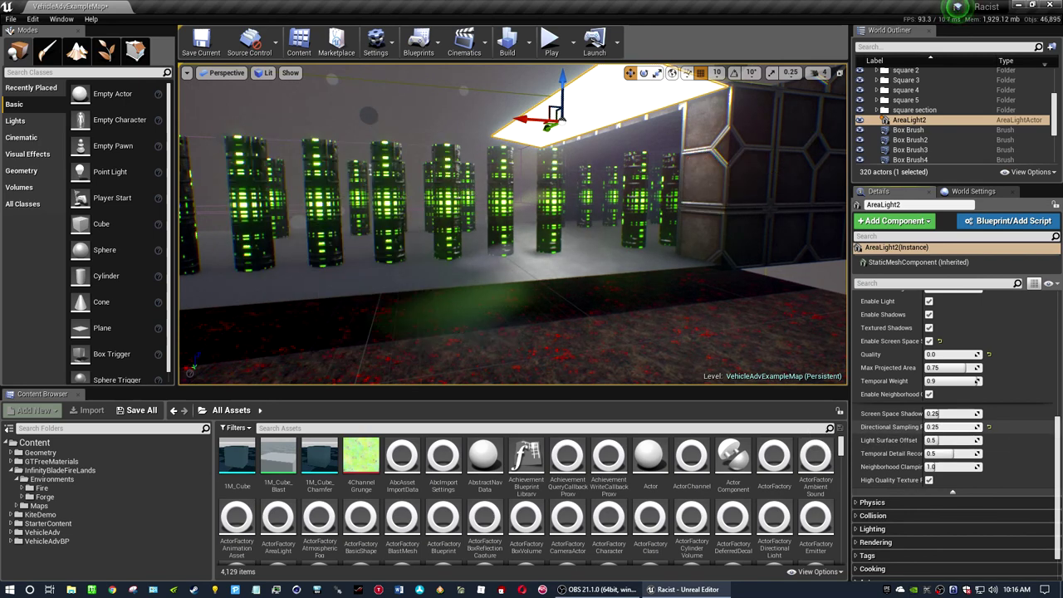
left_click_drag(955, 426, 935, 427)
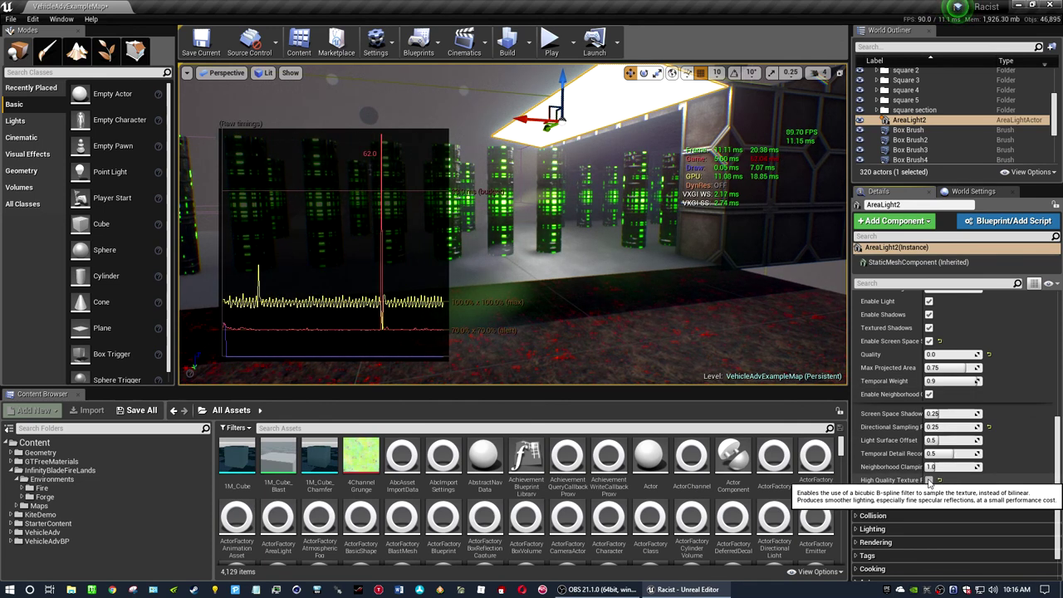
left_click(929, 395)
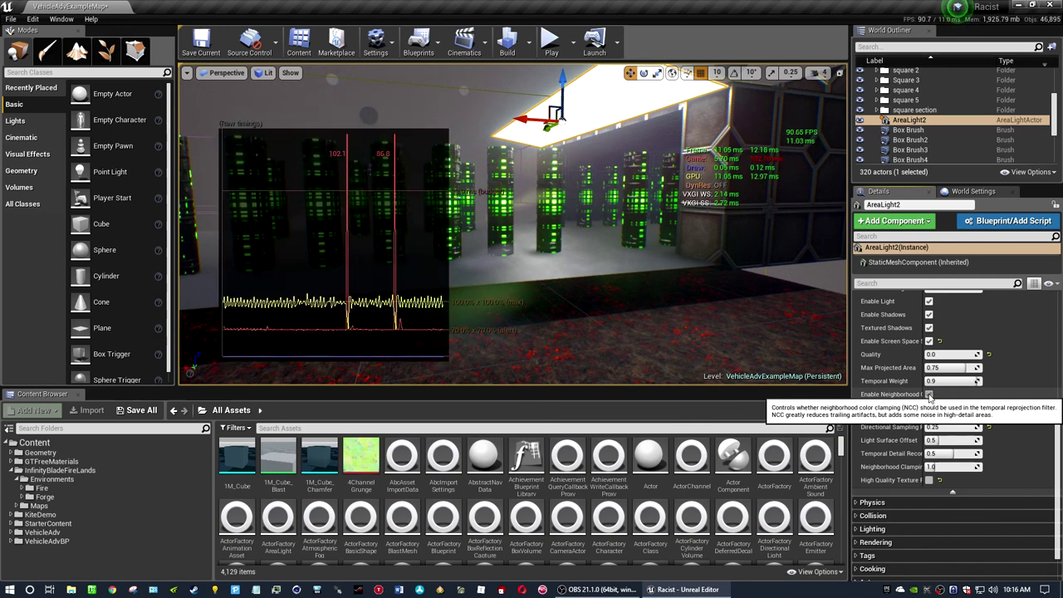
left_click(929, 395)
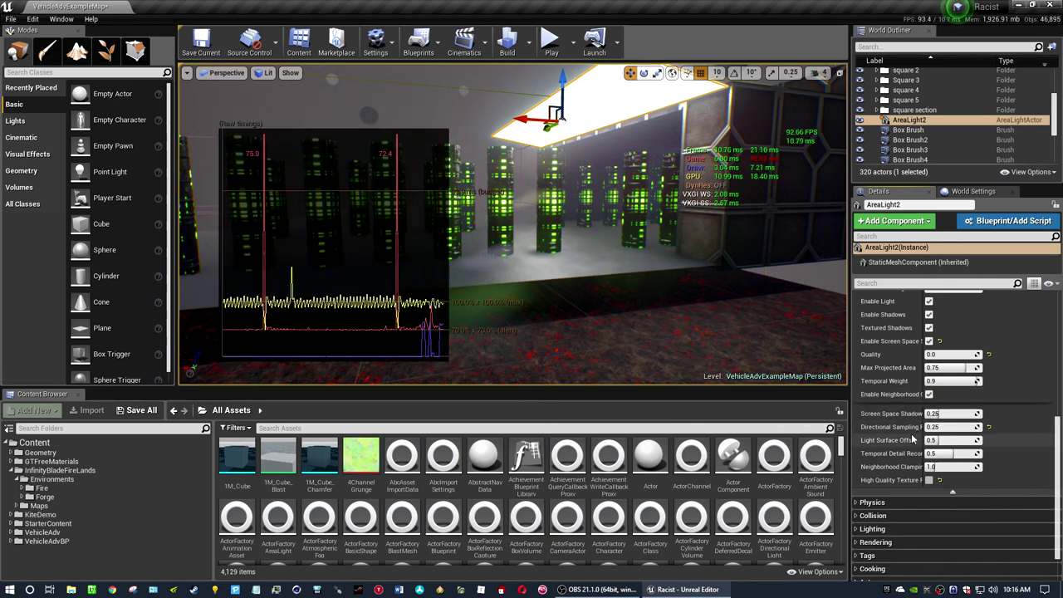
scroll(918, 449, "up", 3)
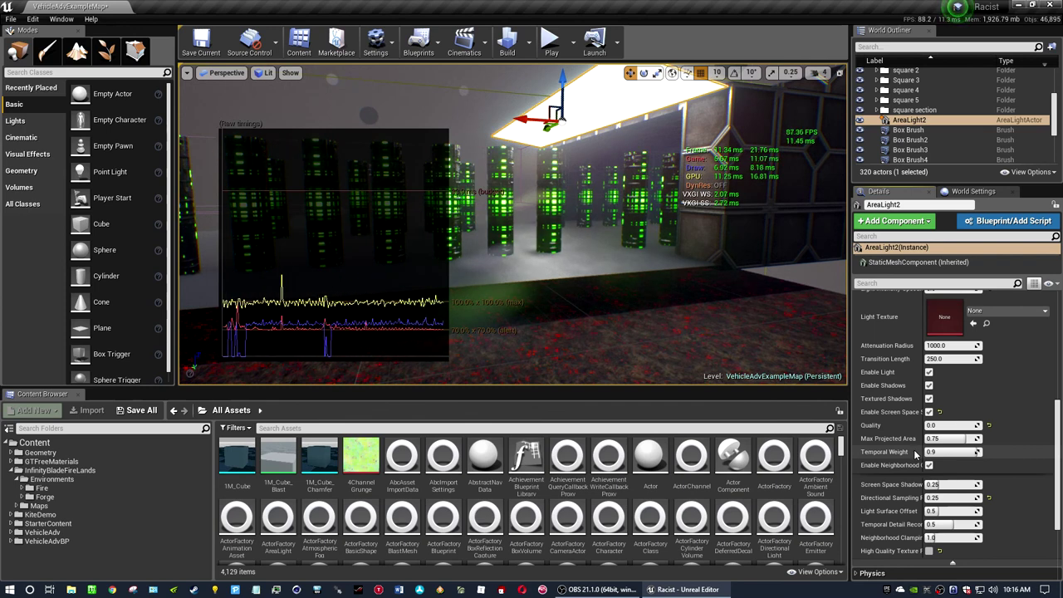
Turn off neighborhood clamping and test toggling contact shadows and textured shadows
left_click(931, 466)
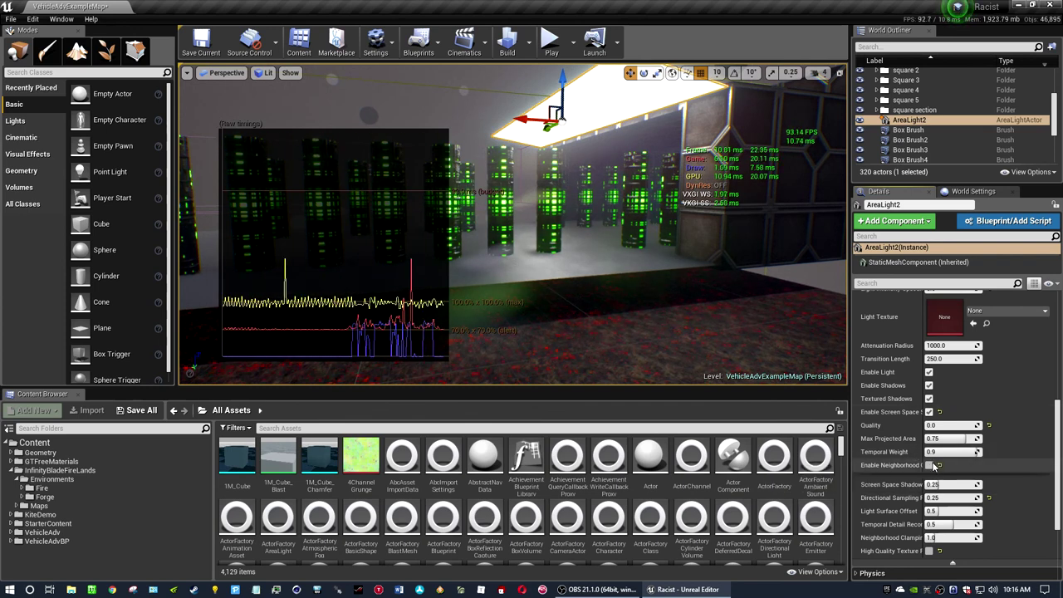
left_click(929, 413)
left_click(929, 413)
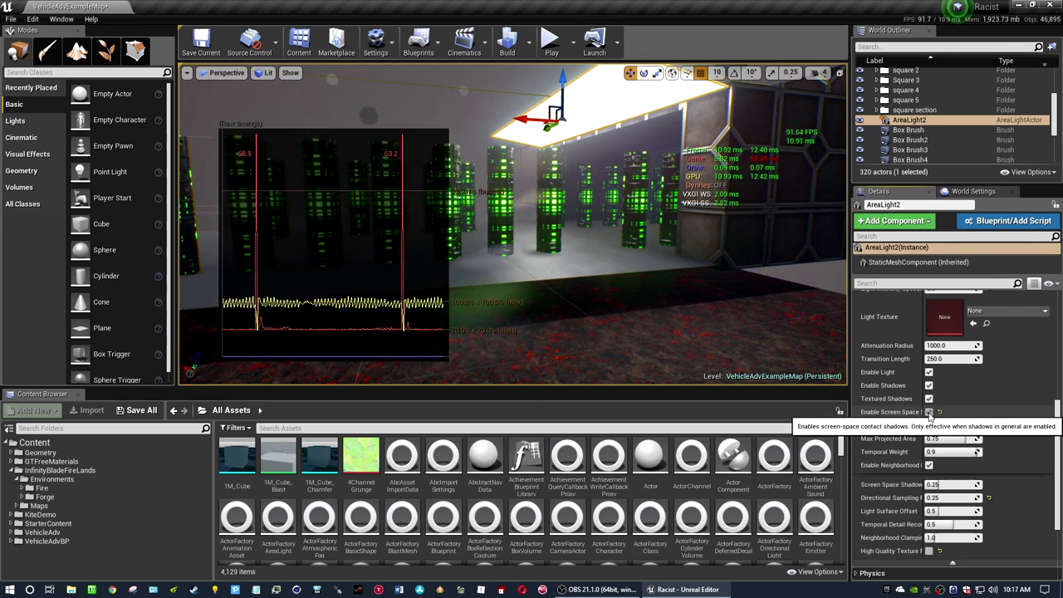
left_click(929, 413)
left_click(929, 401)
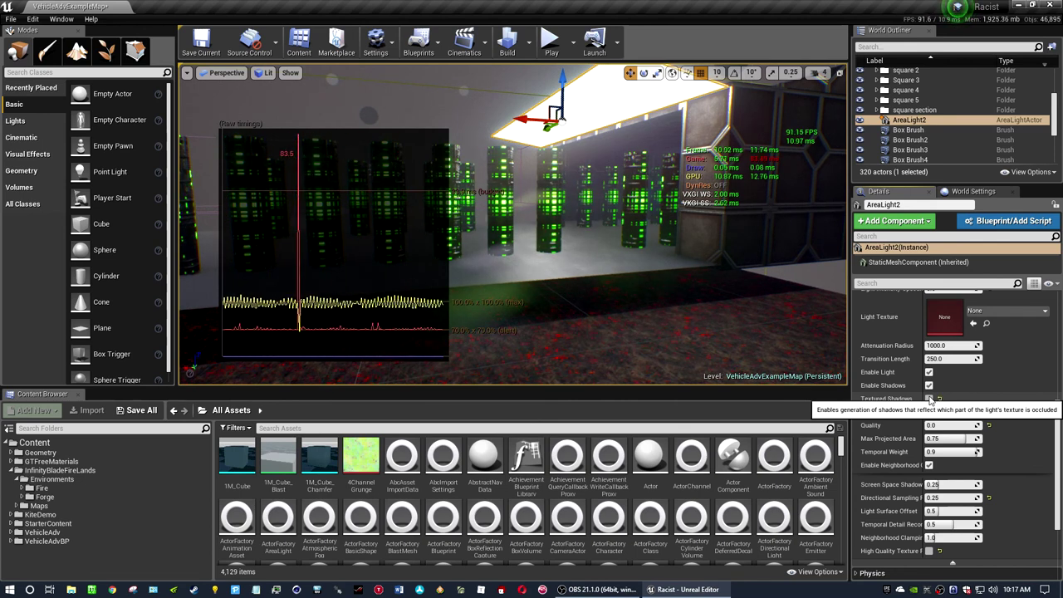
Turn on Enable Shadows and Textured Shadows for AreaLight2
left_click(929, 387)
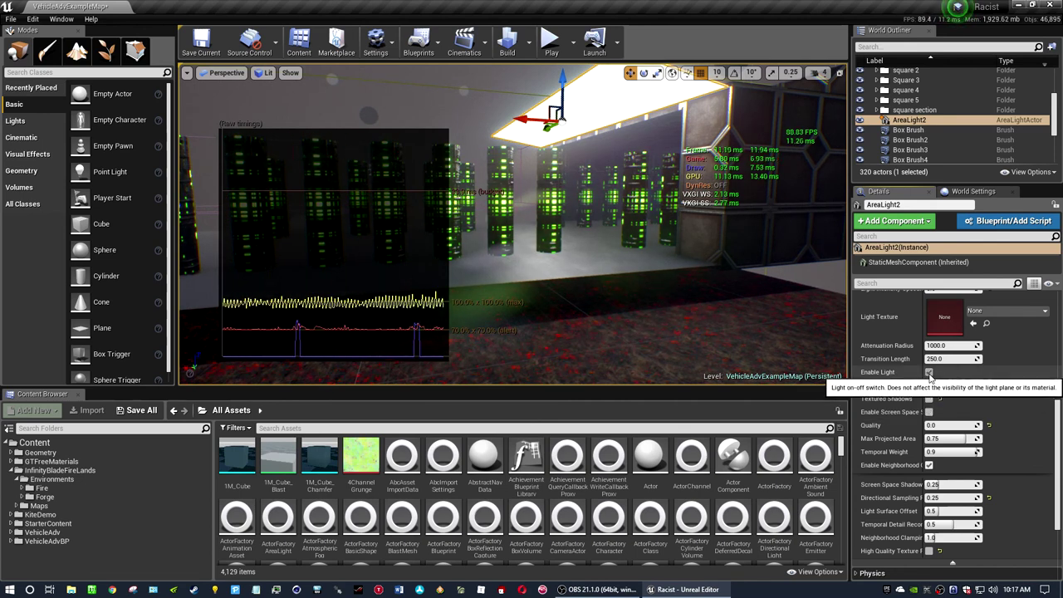
left_click(930, 387)
left_click(931, 387)
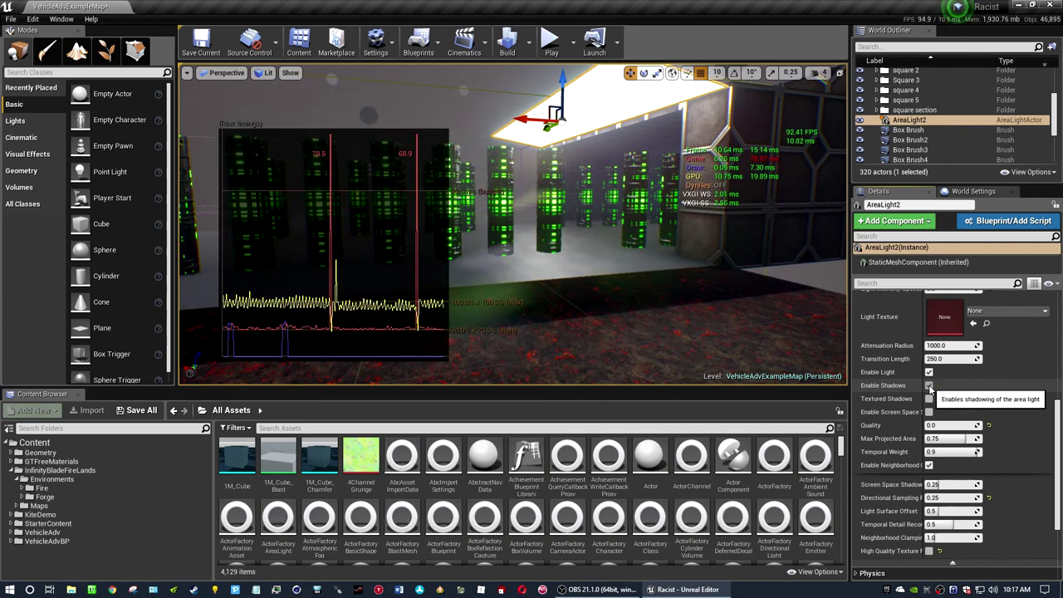
left_click(930, 387)
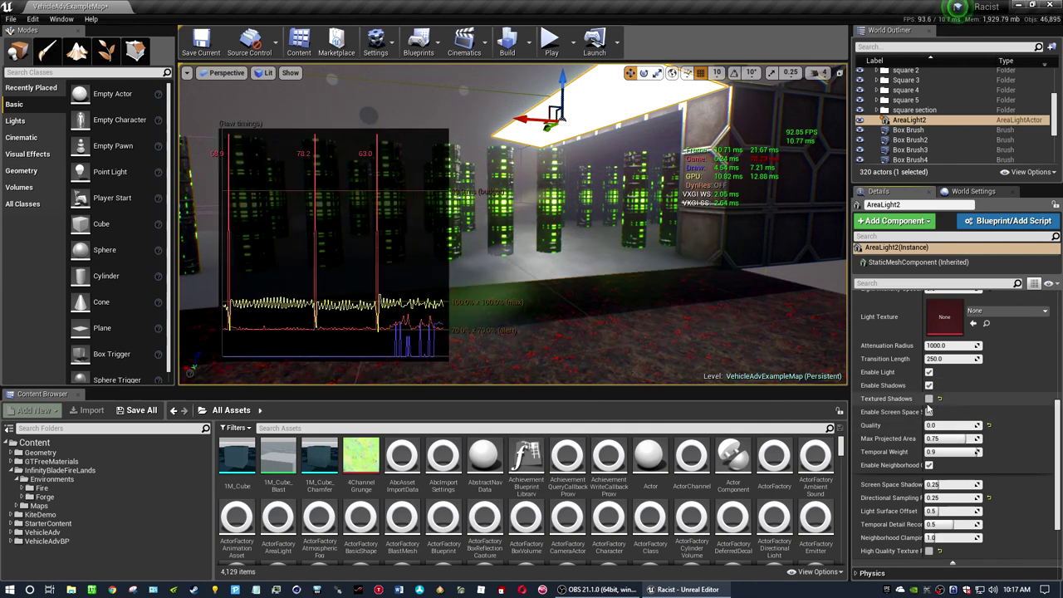
left_click(929, 400)
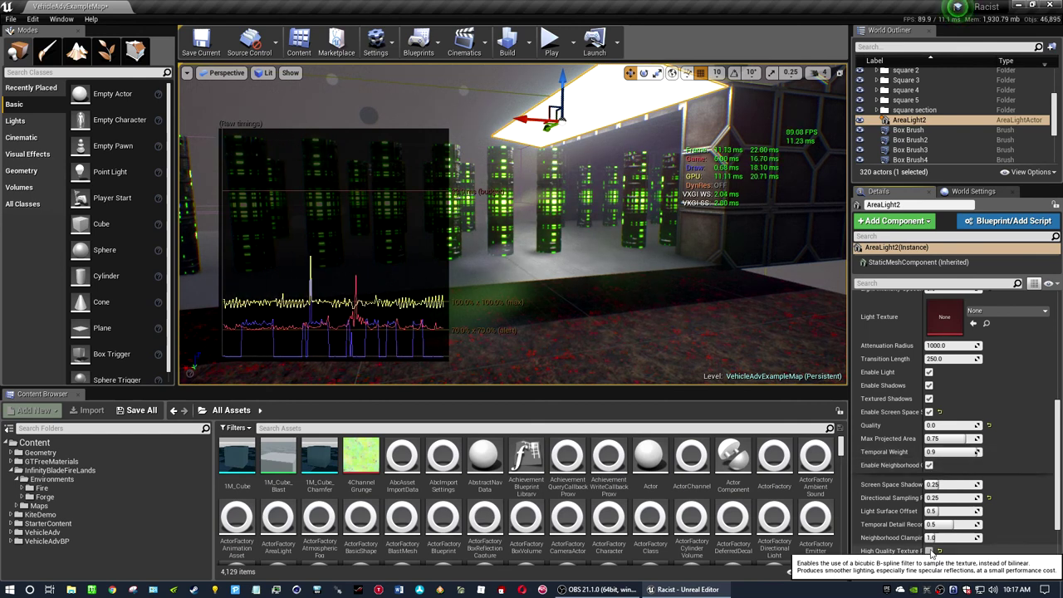
scroll(898, 503, "down", 2)
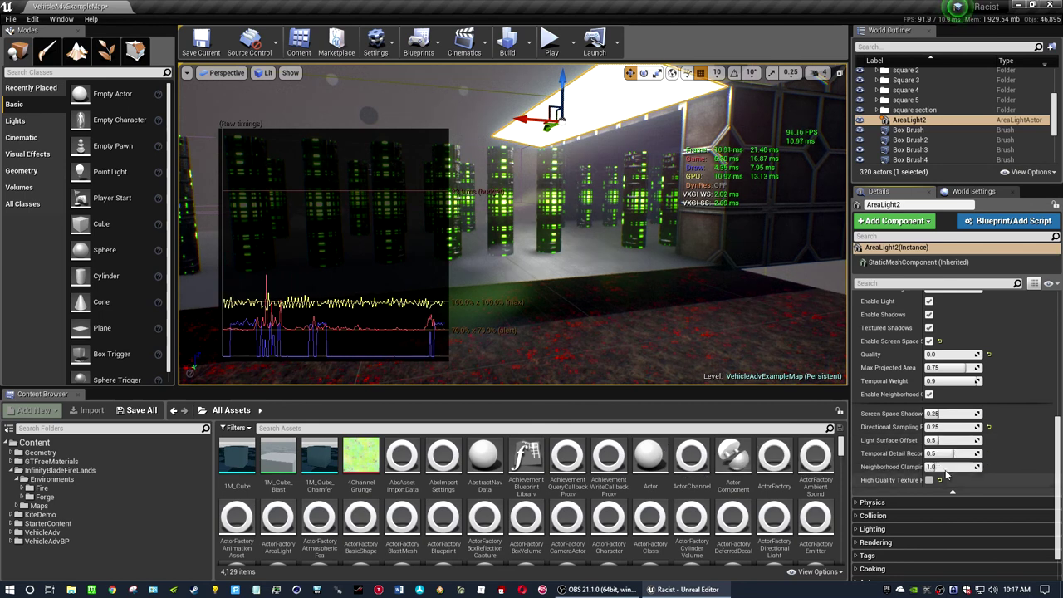
scroll(902, 498, "up", 1)
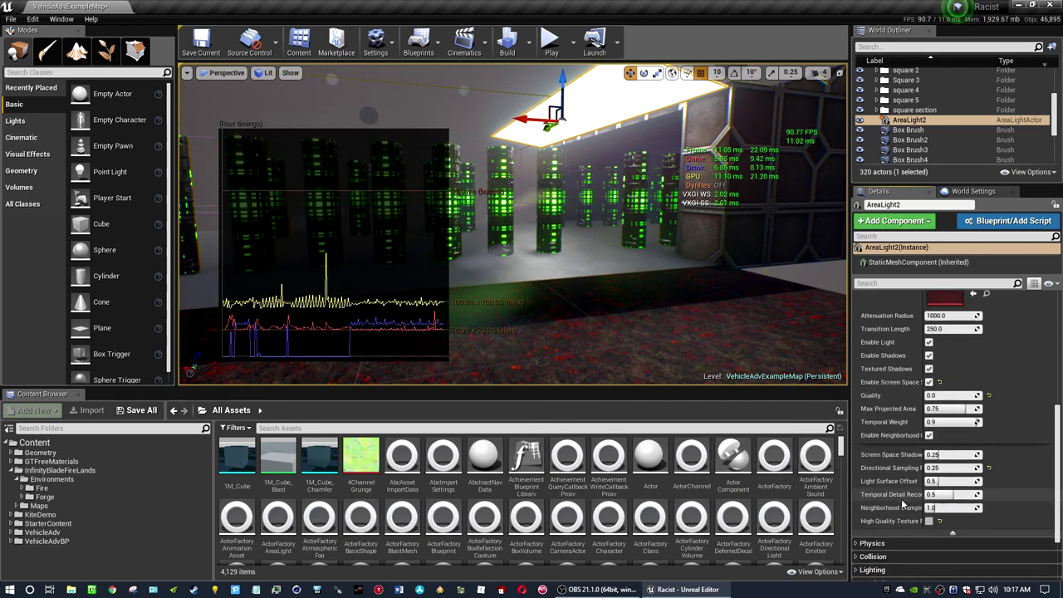
scroll(905, 487, "up", 2)
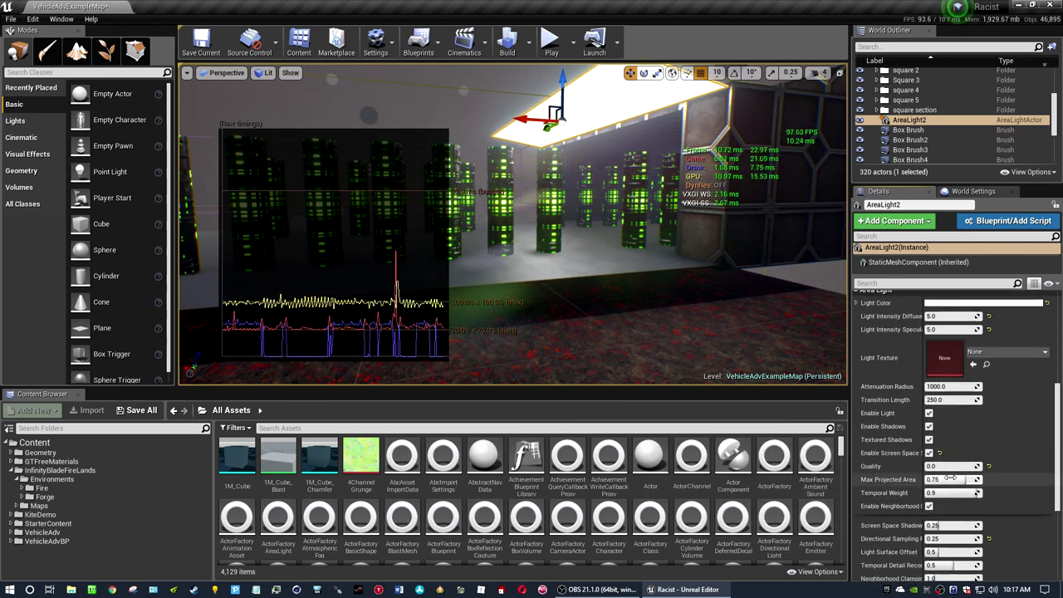
scroll(894, 449, "up", 2)
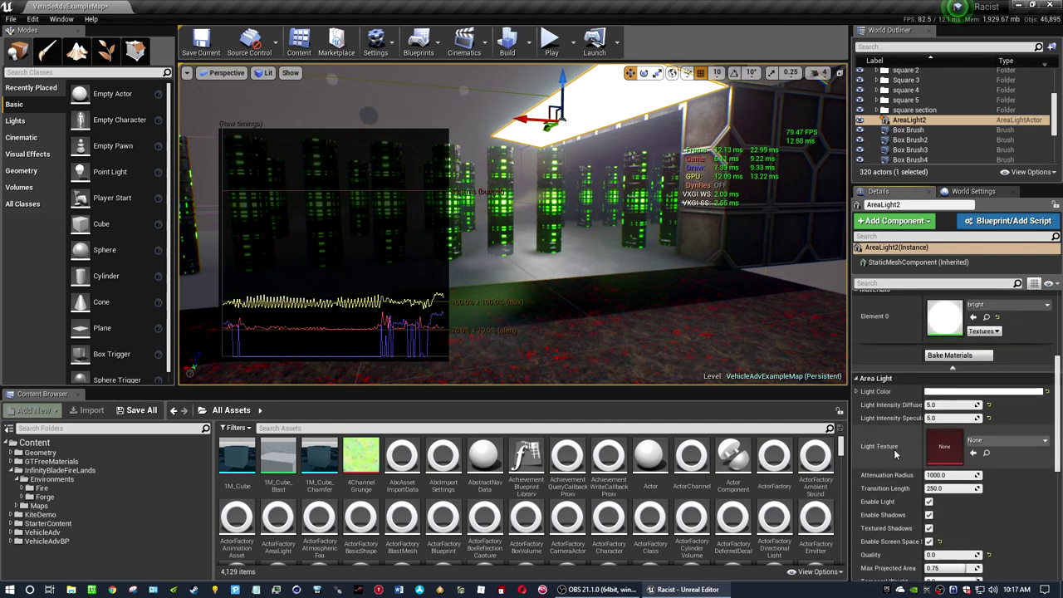
scroll(928, 131, "up", 3)
scroll(930, 138, "up", 3)
scroll(929, 138, "up", 2)
Select the PostProcessVolume and uncheck its VXGI Enable Area Lights
left_click(926, 133)
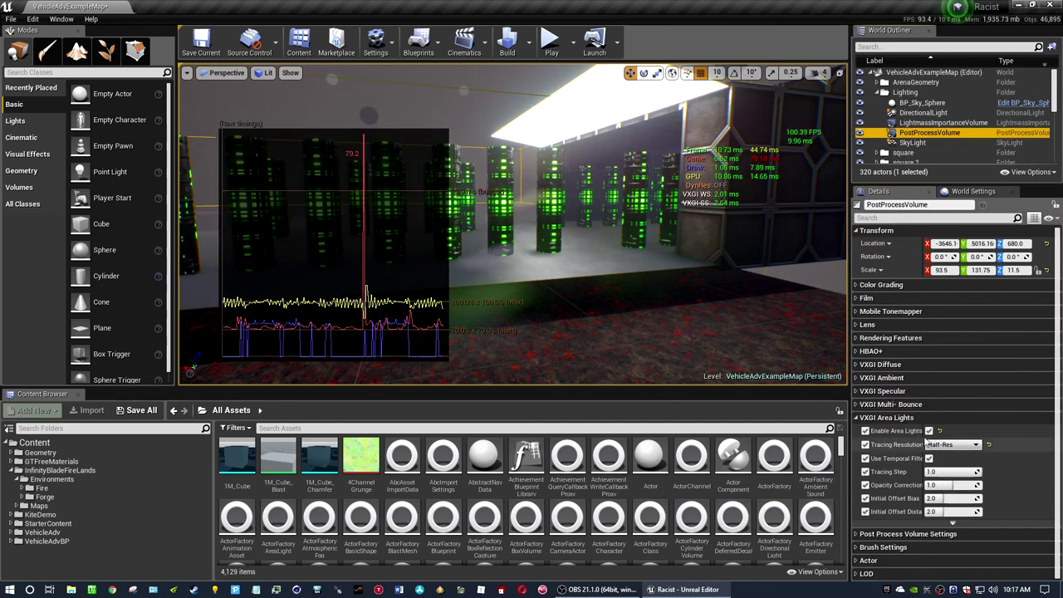
left_click(930, 432)
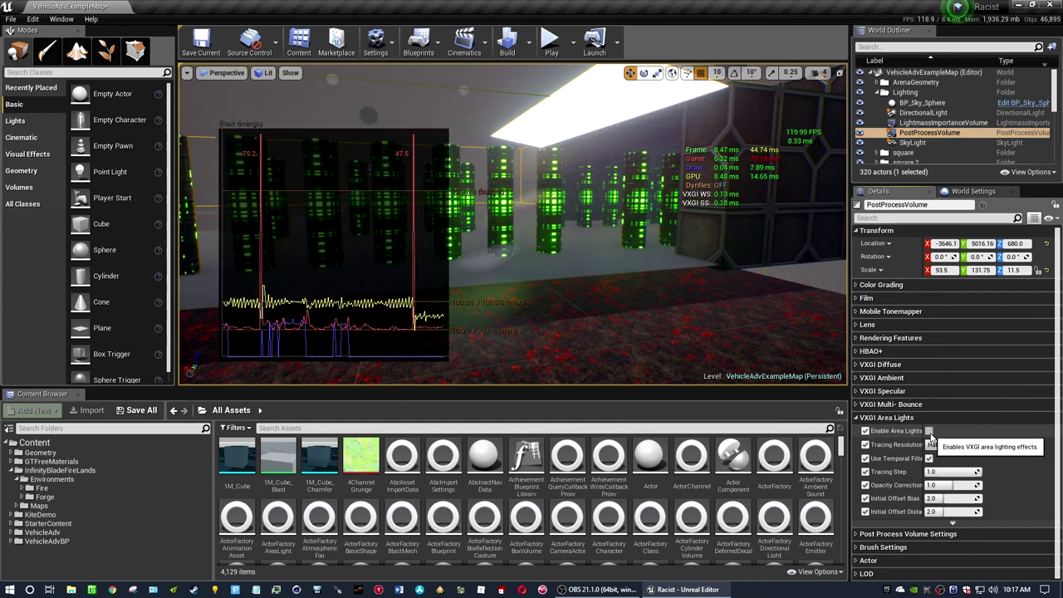
left_click(864, 418)
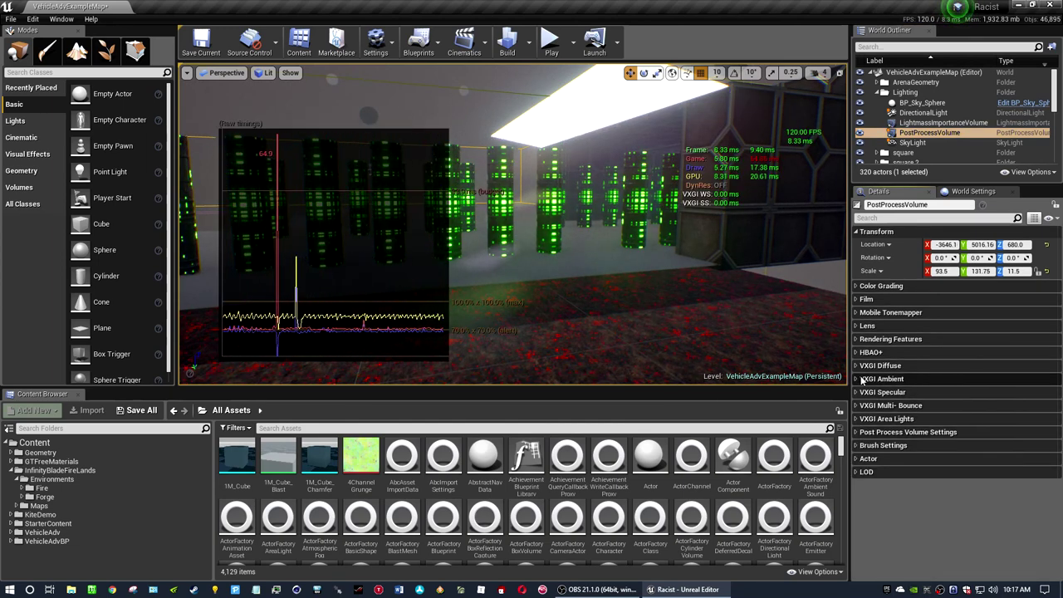
Reset Rendering Features > Screen Space Reflections Intensity to 100
left_click(858, 339)
left_click(857, 339)
left_click(857, 339)
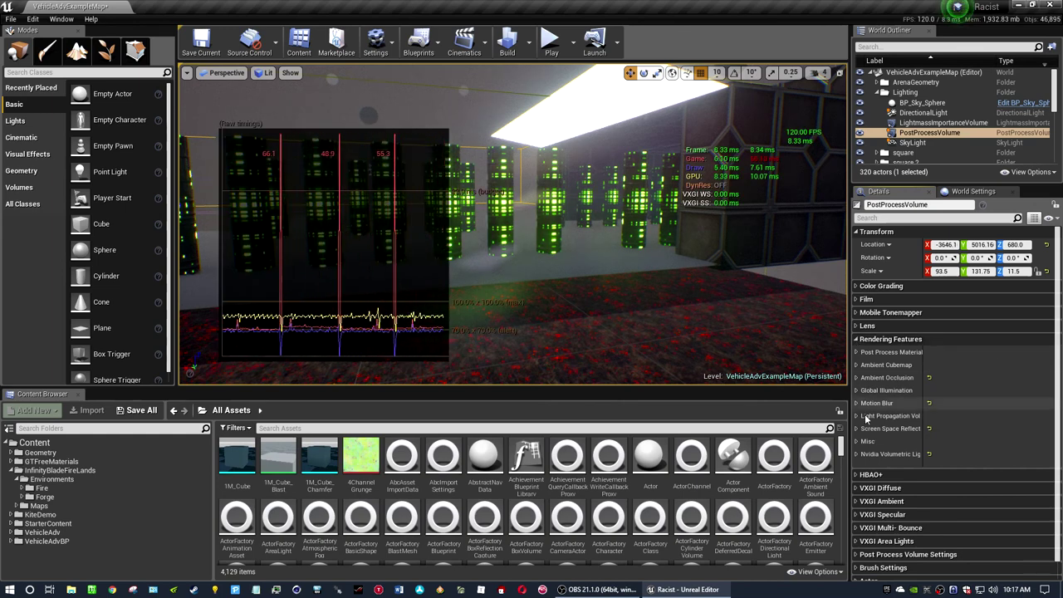
left_click(859, 455)
left_click(859, 454)
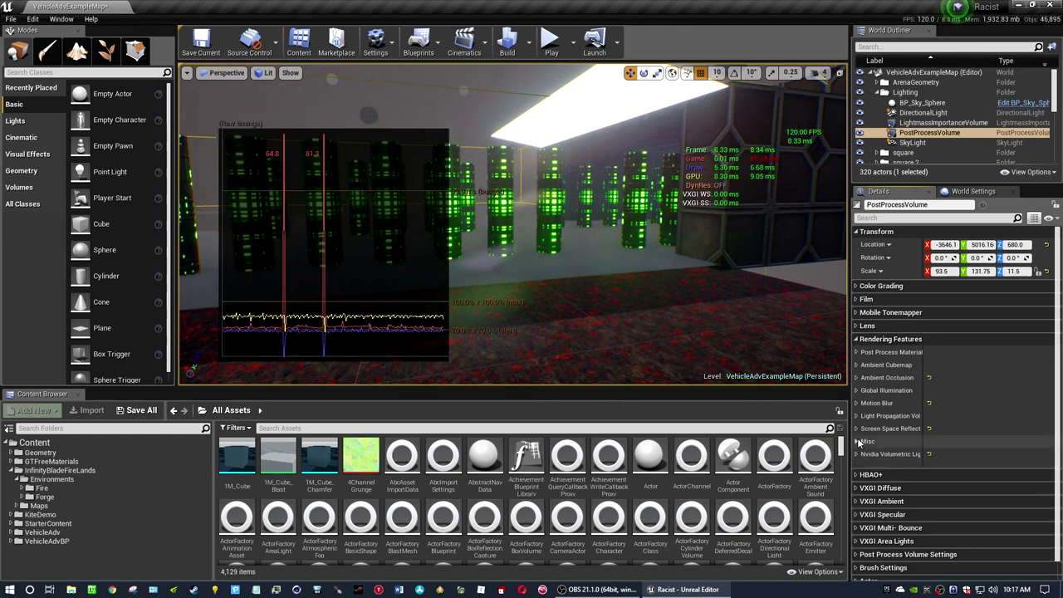
left_click(859, 429)
left_click(988, 442)
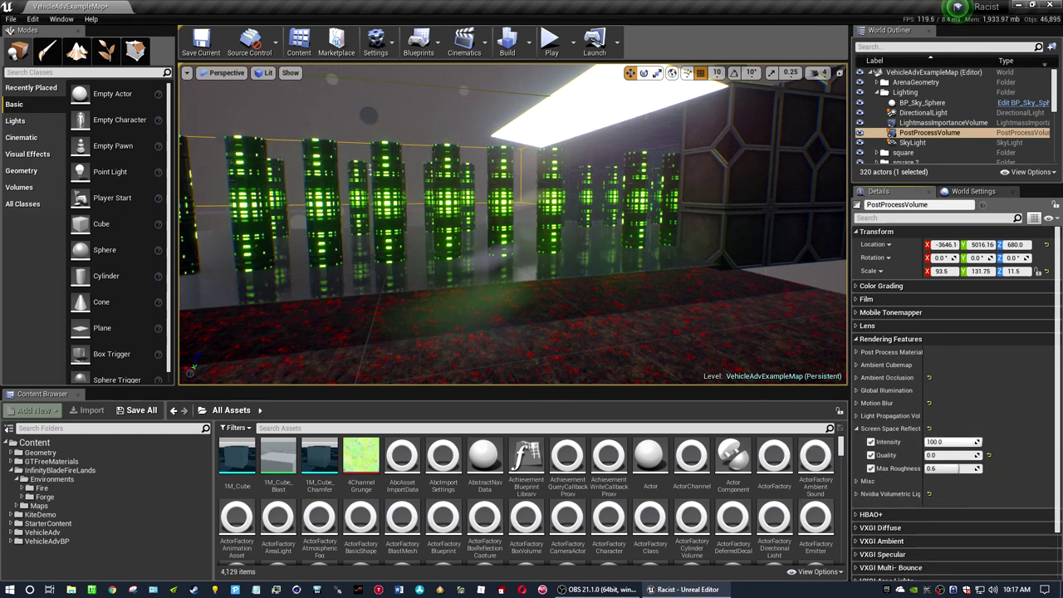
right_click_drag(512, 224, 512, 225)
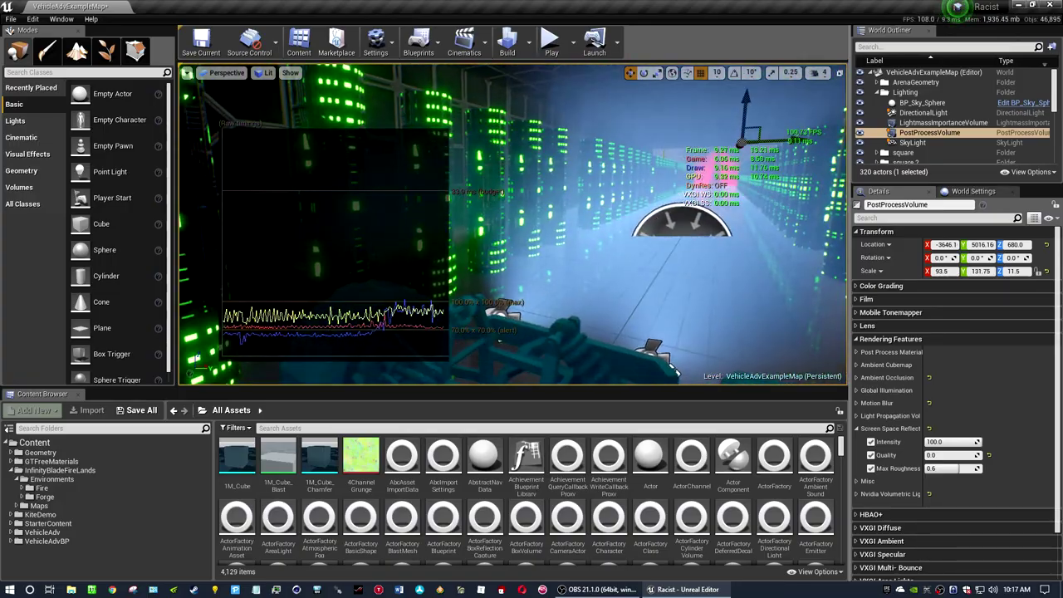
left_click(870, 442)
left_click(859, 429)
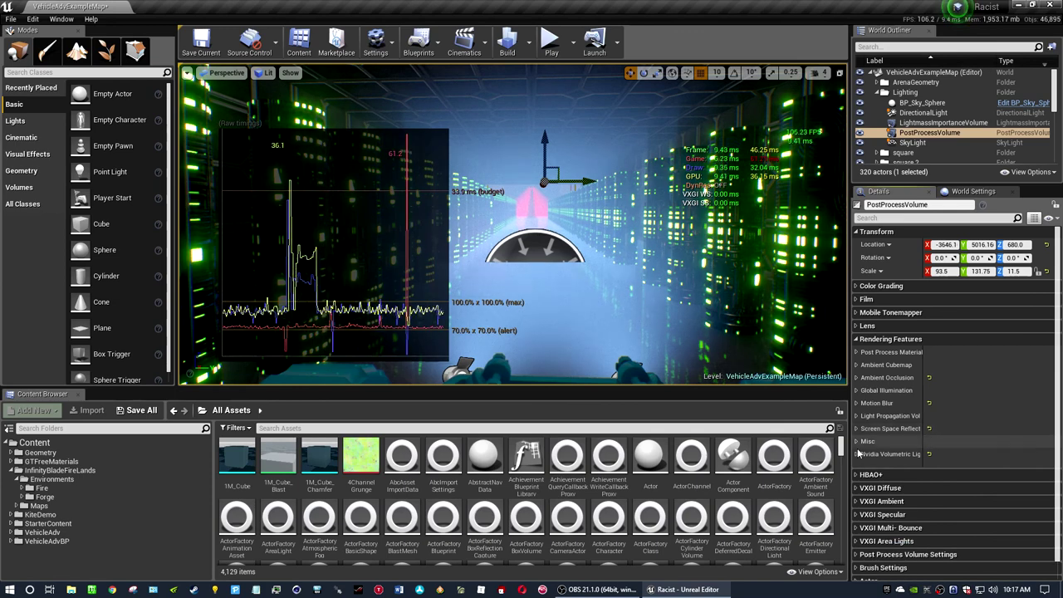
scroll(866, 499, "down", 1)
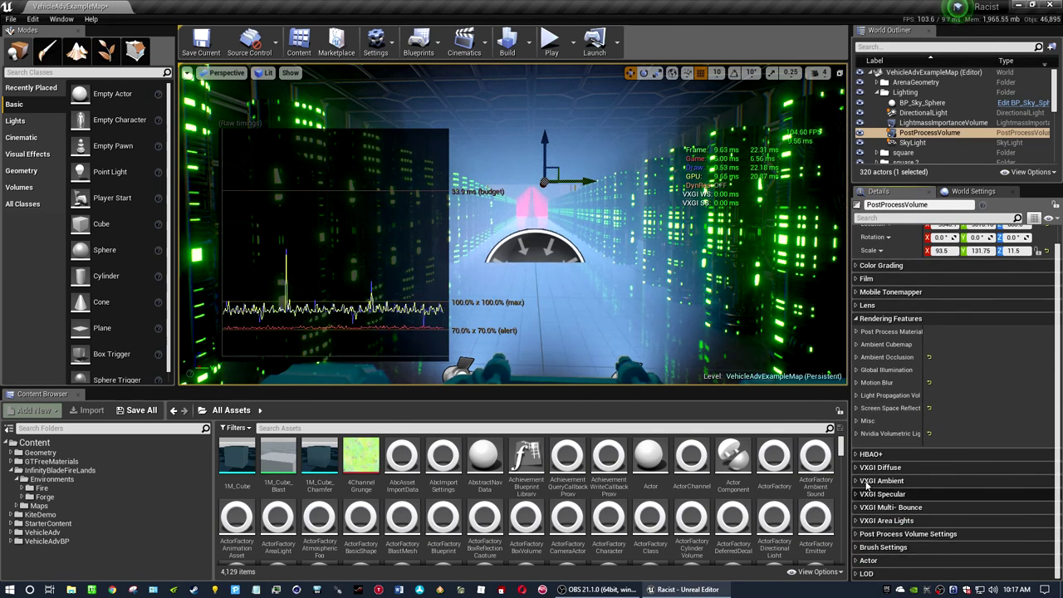
left_click(860, 507)
left_click(860, 508)
left_click(860, 482)
left_click(860, 482)
left_click(859, 482)
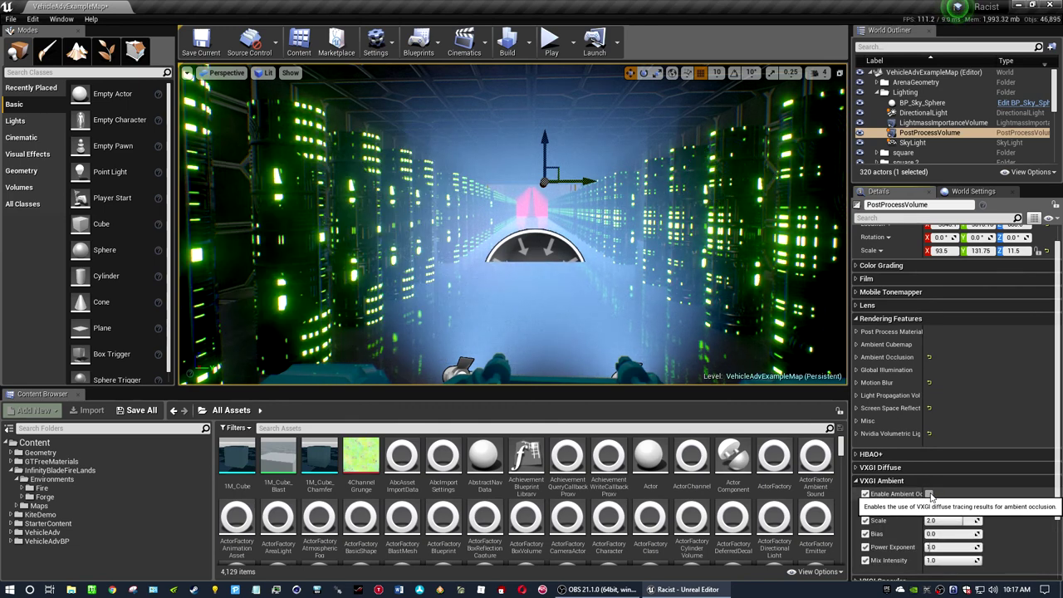
left_click(858, 482)
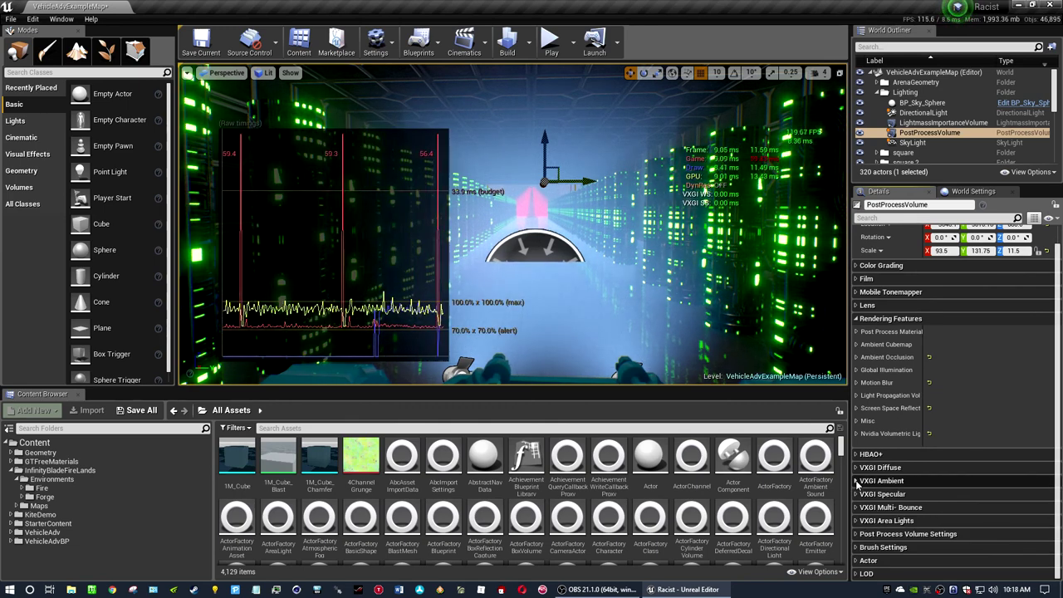
left_click(860, 454)
left_click(859, 454)
left_click(859, 434)
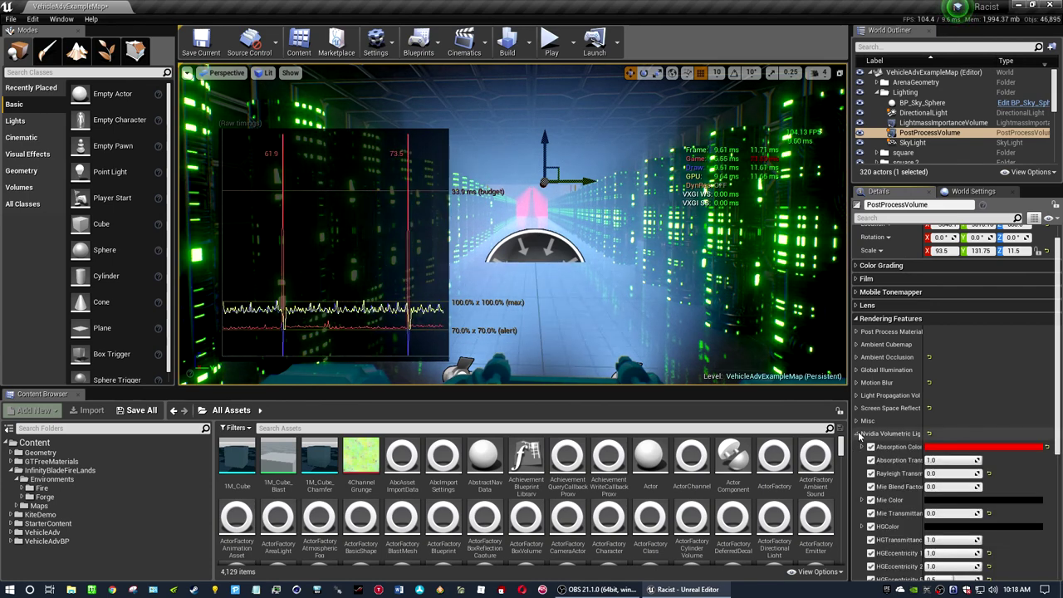
left_click(859, 433)
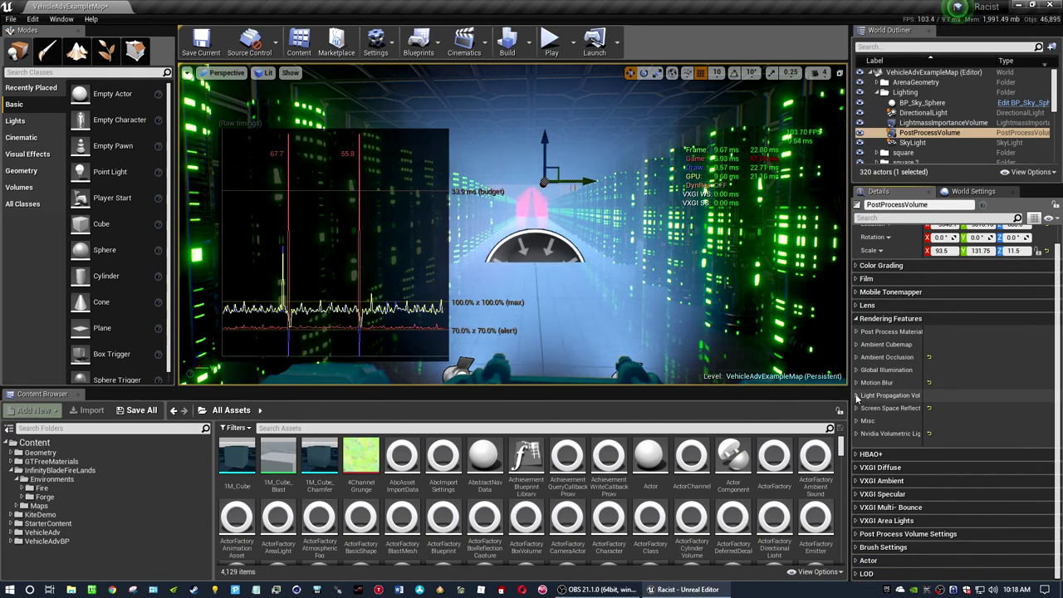
right_click_drag(679, 304, 679, 304)
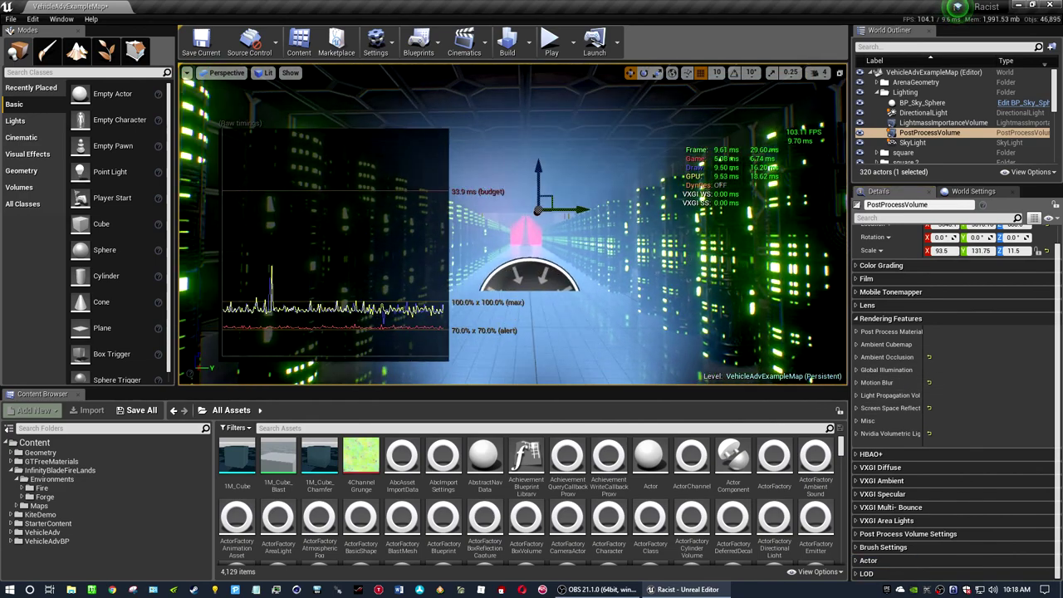
Play in Editor, drive the car down the corridor with W/S/D, then exit with Esc
left_click(550, 42)
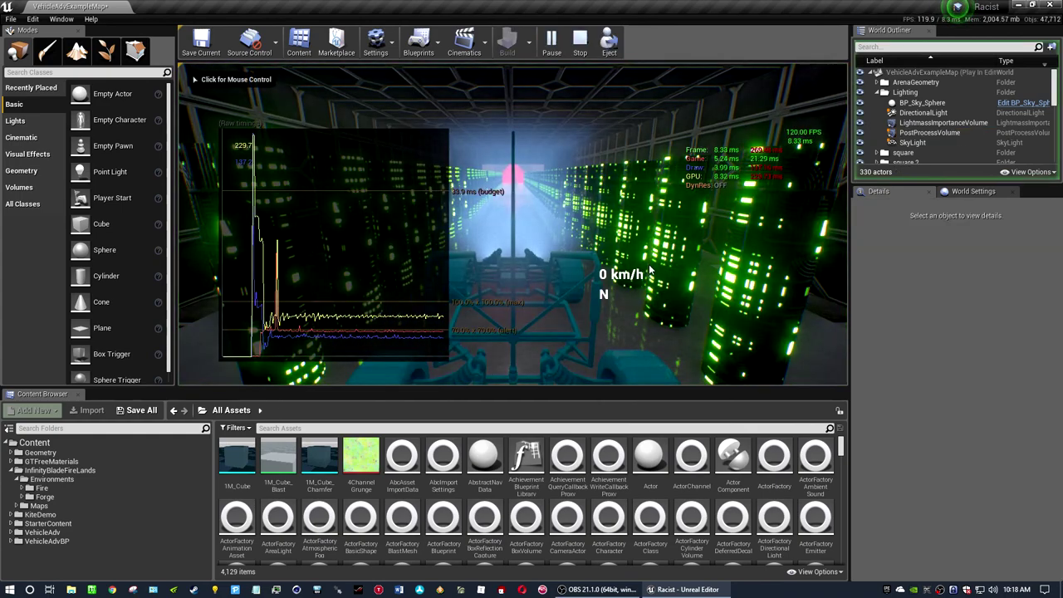
key("w")
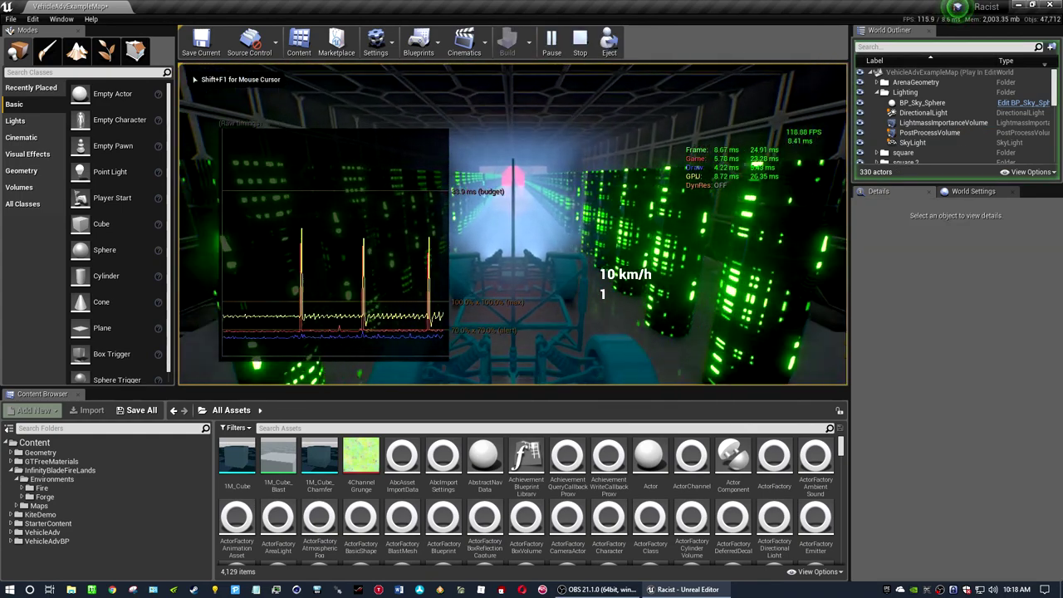
key("s")
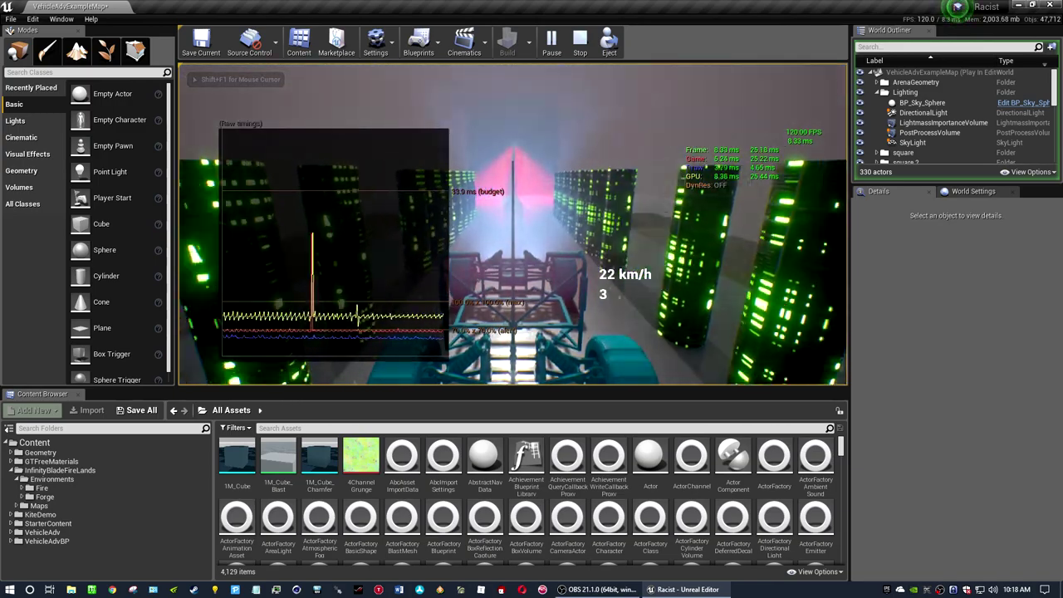
key("d")
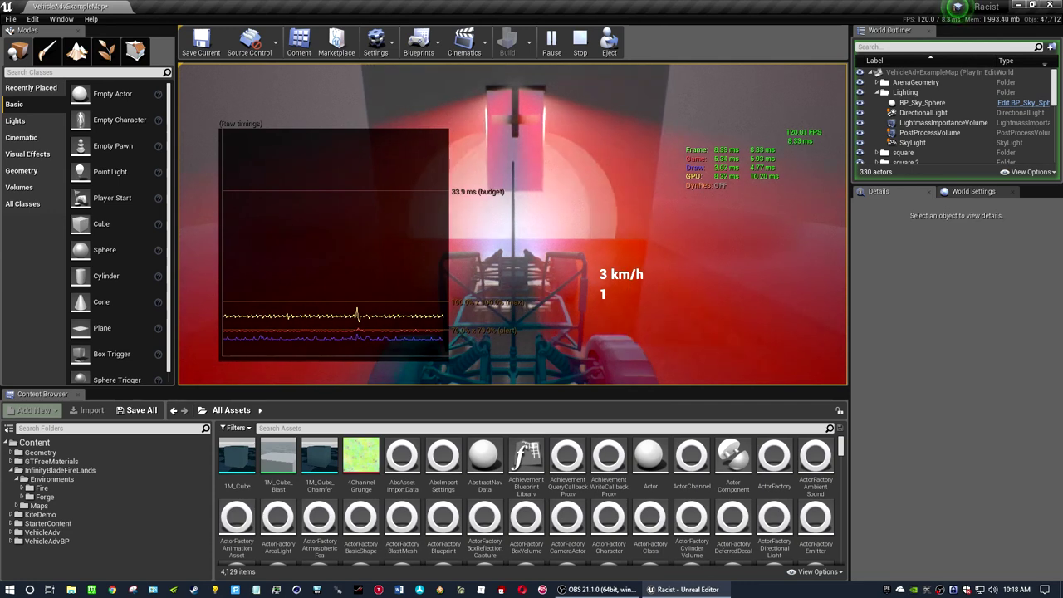
key("s")
key("w")
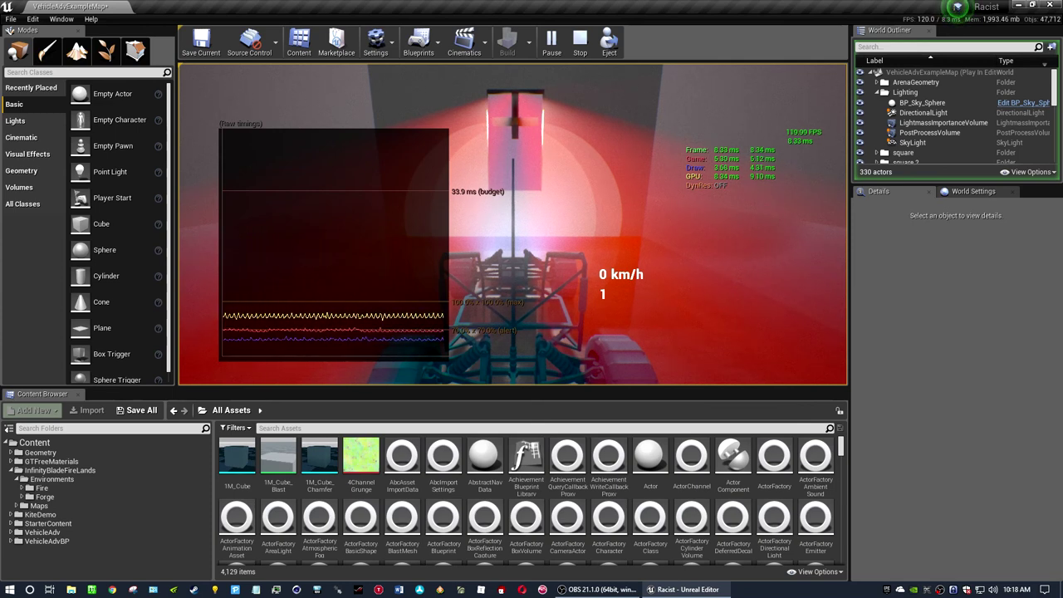
key("Escape")
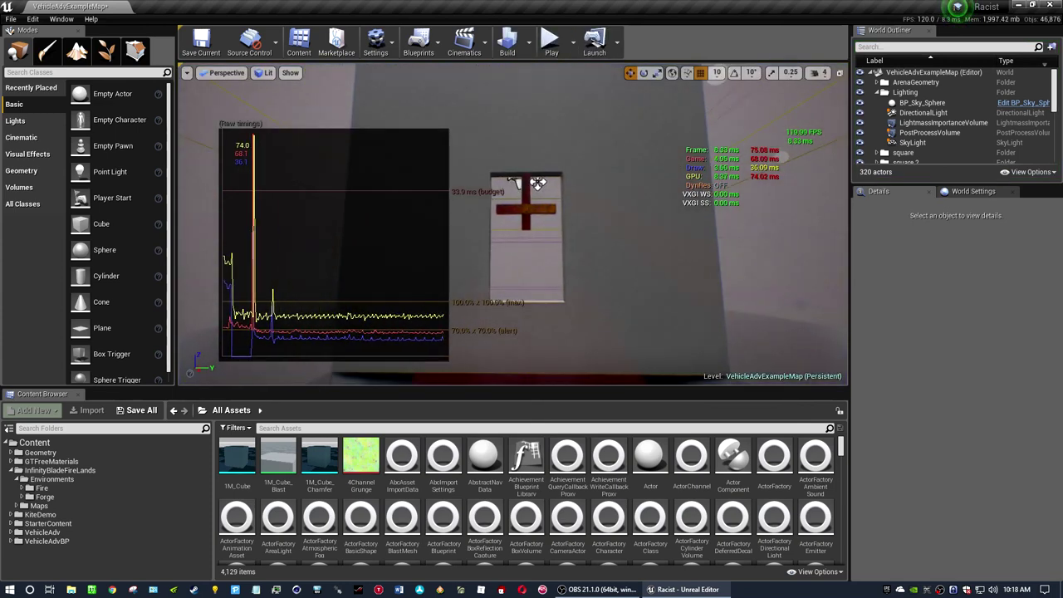
Select the PostProcessVolume and uncheck VXGI Diffuse > Enable Diffuse Tracing
right_click_drag(613, 143, 714, 154)
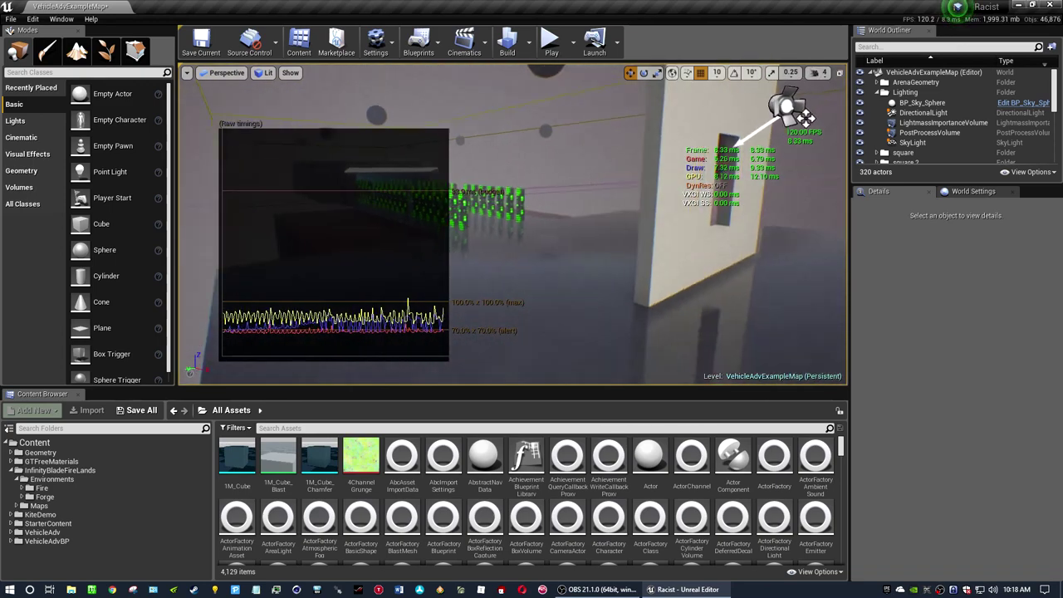
mouse_move(714, 154)
right_mouse_down()
mouse_move(764, 158)
mouse_move(691, 247)
right_mouse_up()
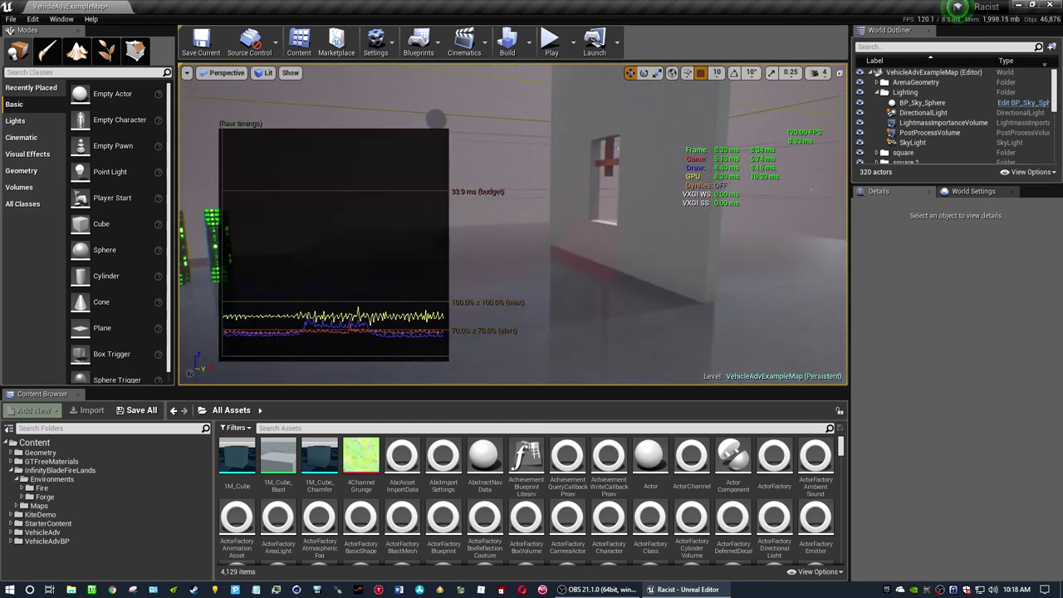
left_click(927, 132)
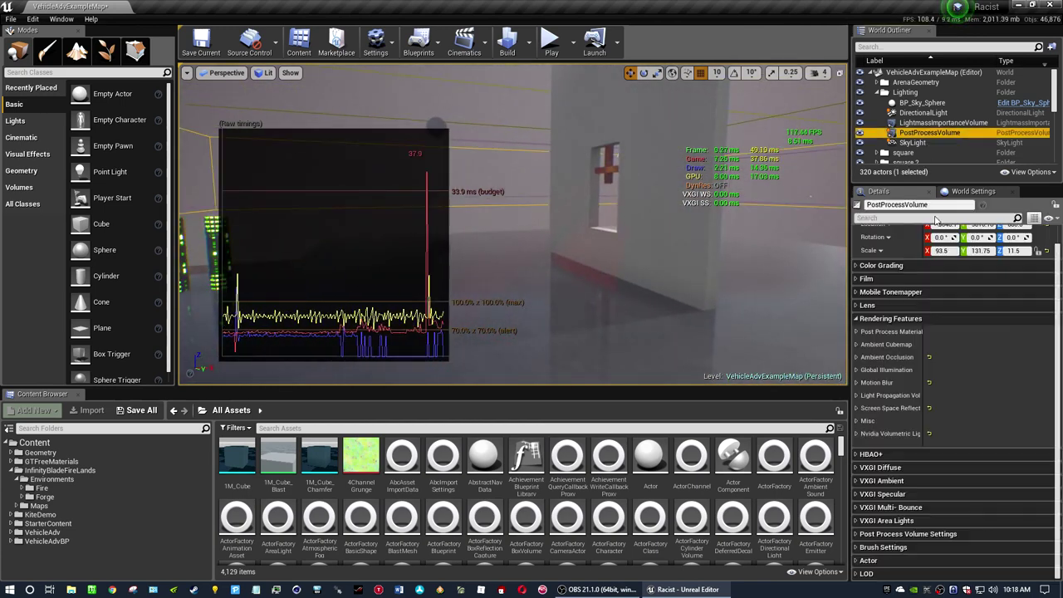
left_click(857, 454)
left_click(856, 455)
left_click(857, 467)
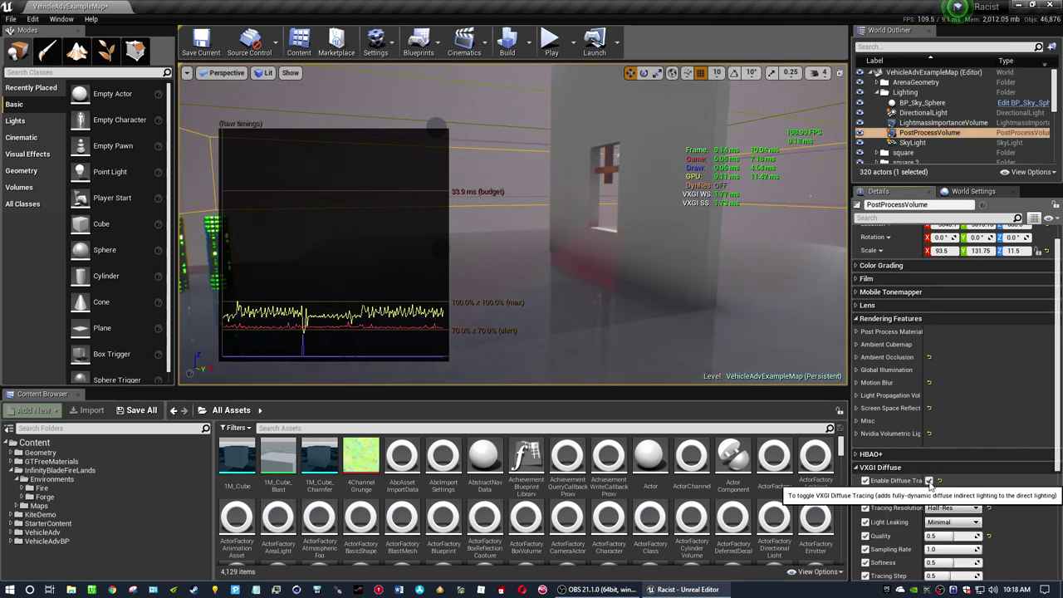
left_click_drag(711, 334, 711, 334)
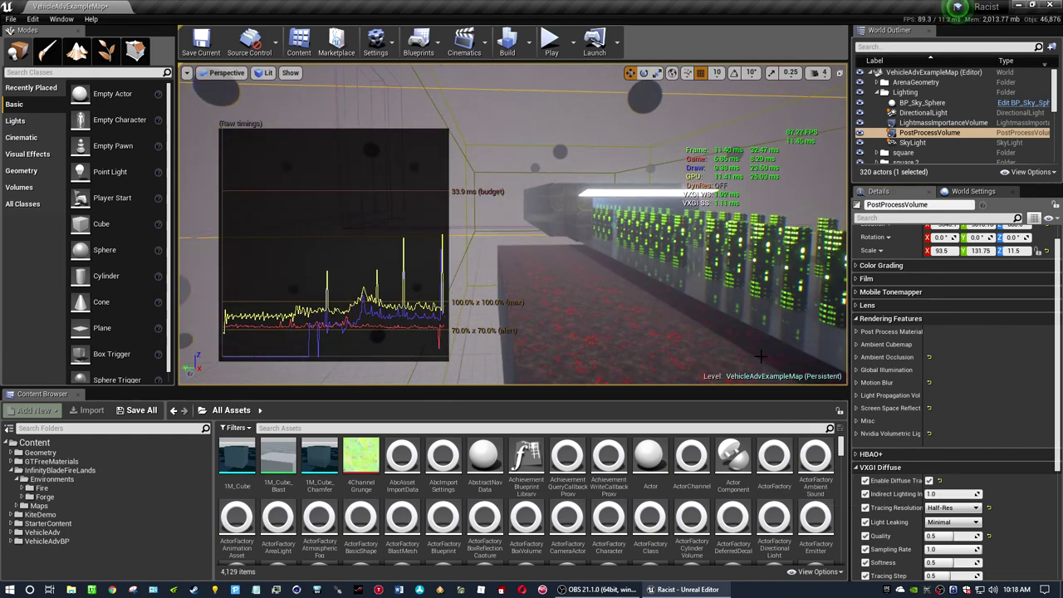
left_click(929, 481)
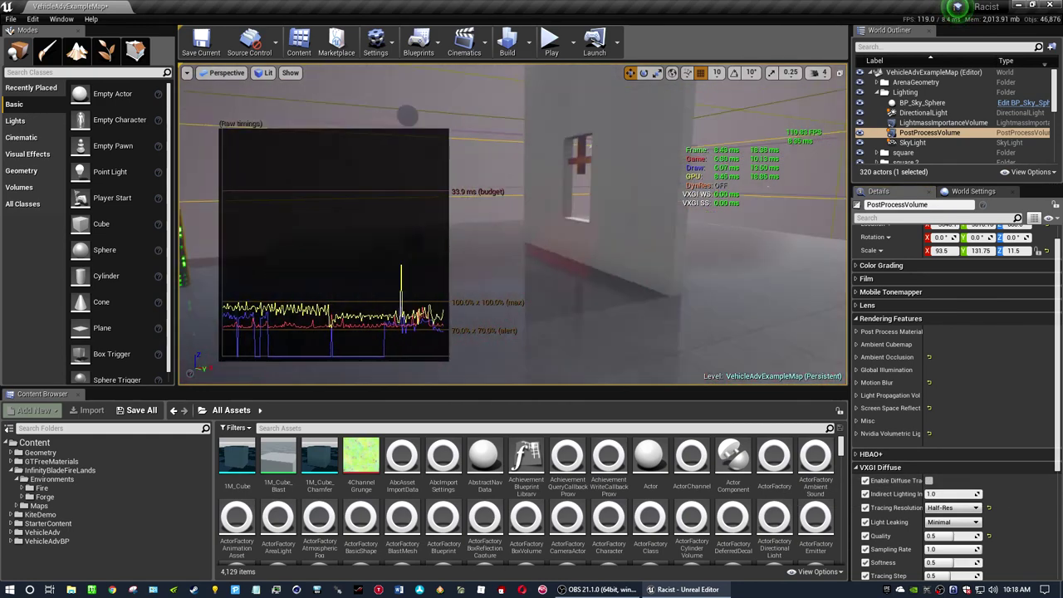
left_click(856, 468)
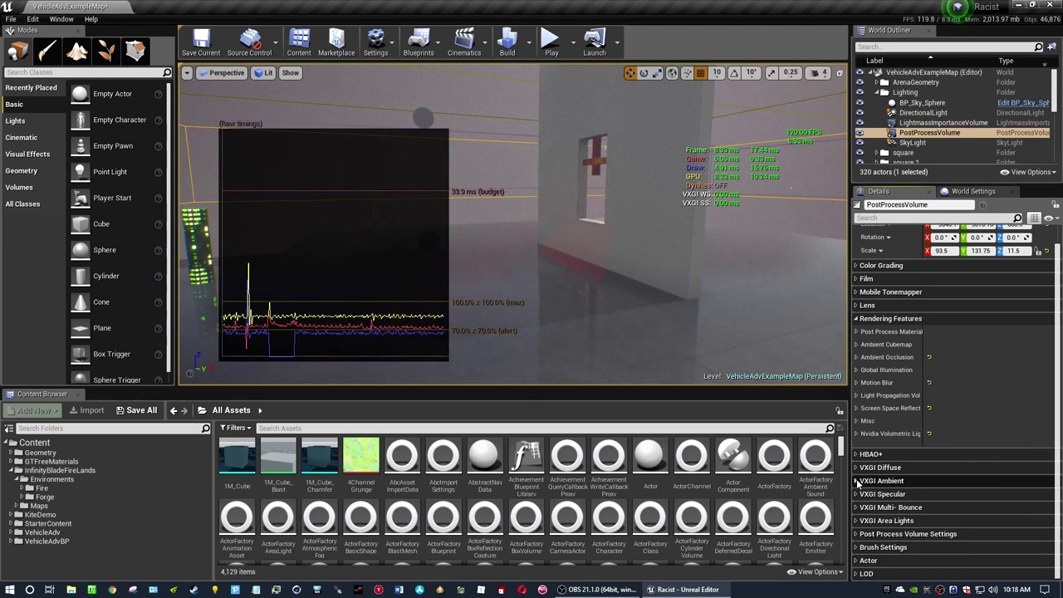
Toggle VXGI specular tracing and review the Ambient, Multi-Bounce and Area Lights groups
left_click(857, 481)
left_click(856, 481)
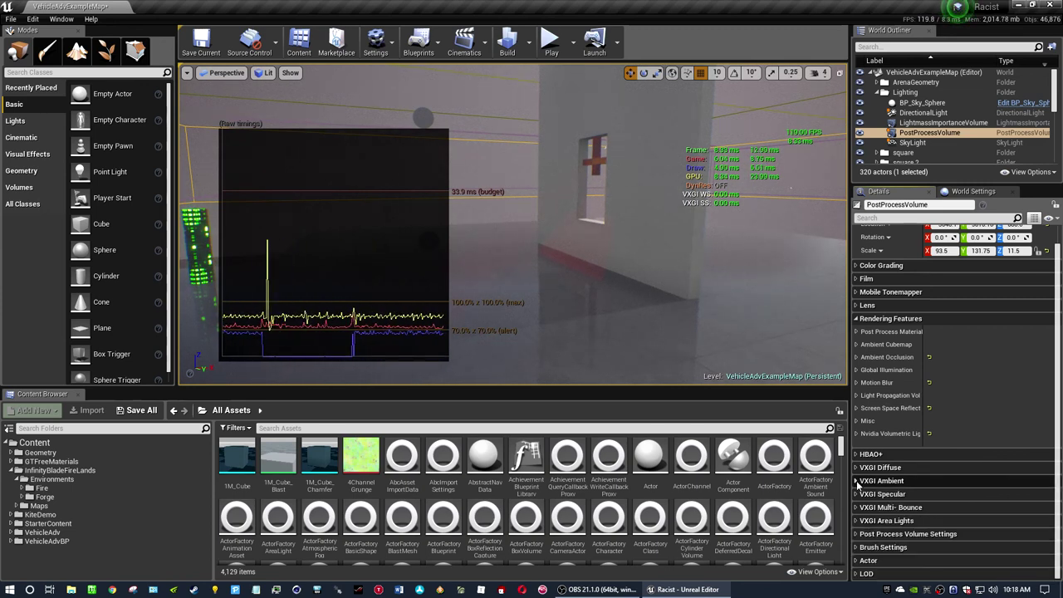
left_click(857, 494)
left_click(930, 509)
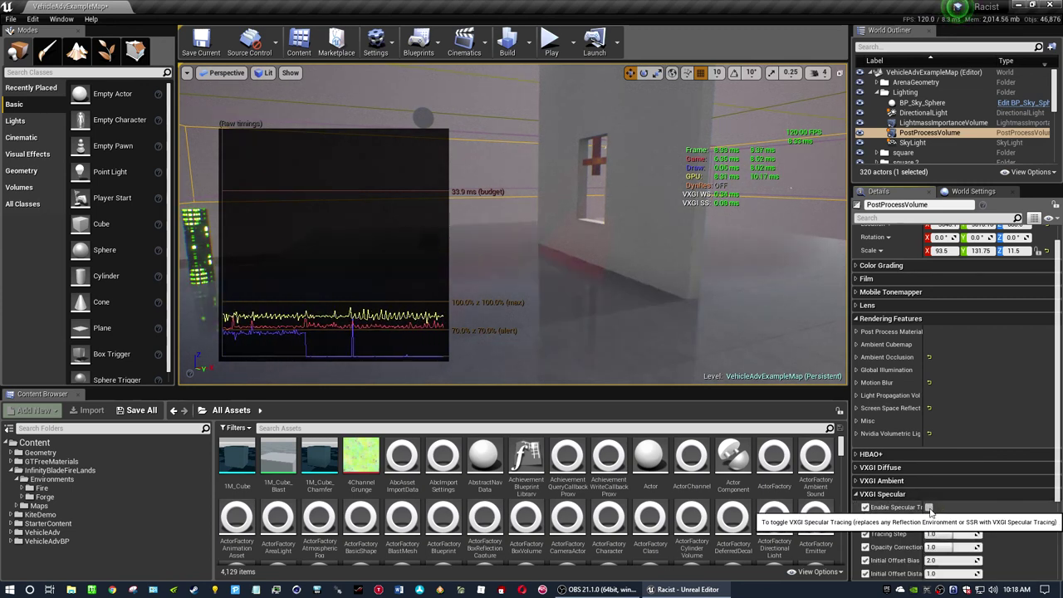
left_click(857, 495)
left_click(856, 508)
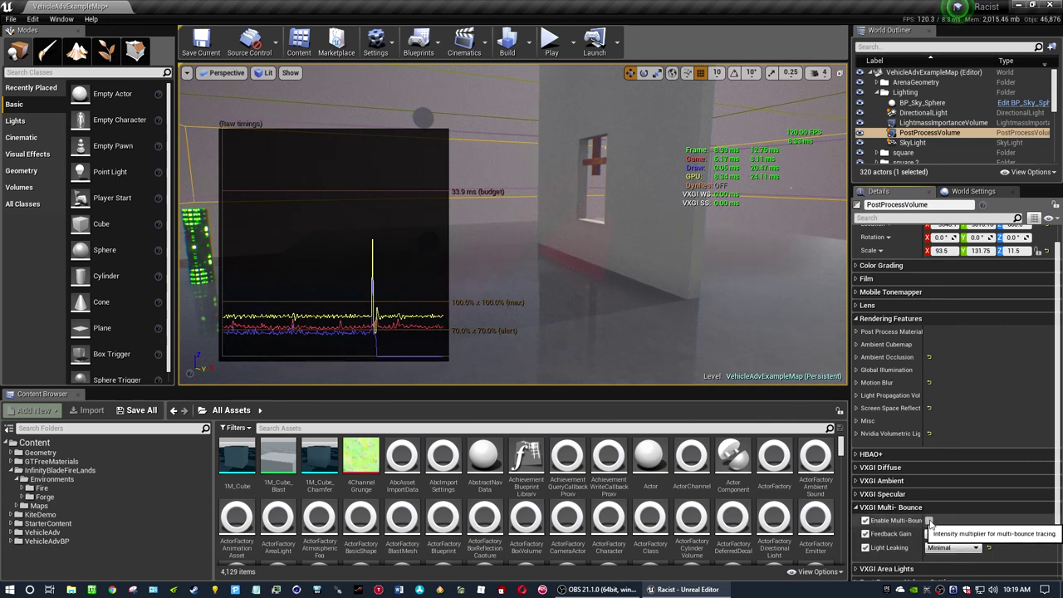
left_click(858, 508)
left_click(856, 521)
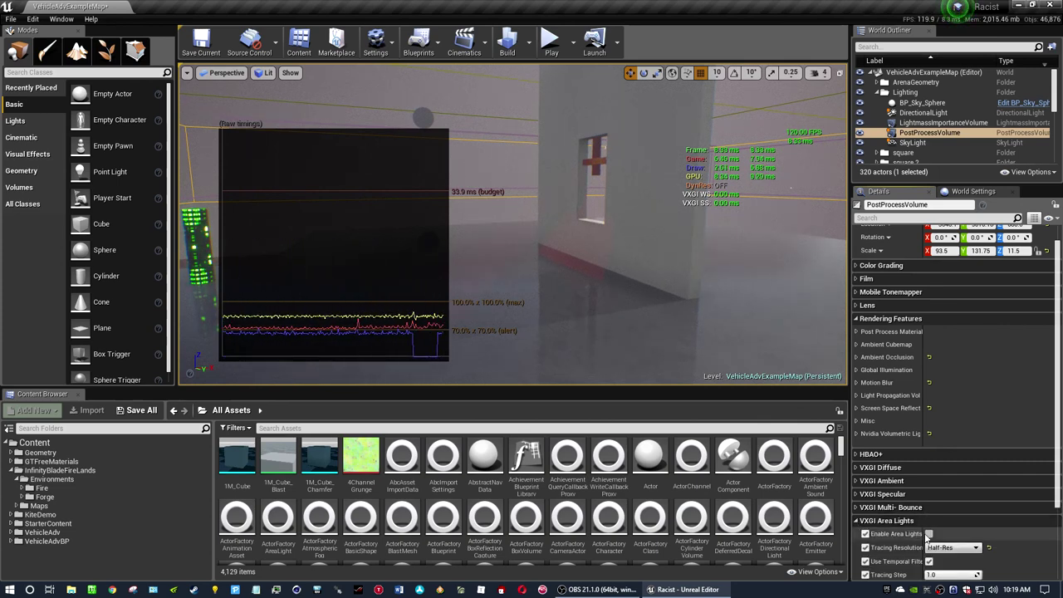
left_click(857, 521)
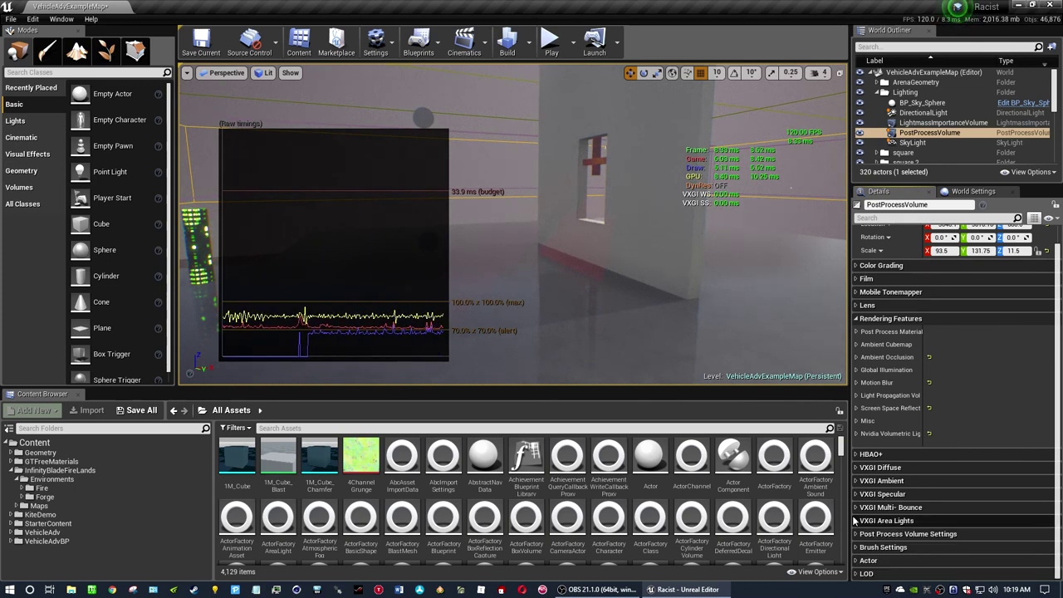
Browse the Nvidia Volumetric Lighting, Misc, Screen Space Reflections and Light Propagation Volume groups
left_click(857, 434)
left_click(857, 421)
left_click(856, 408)
left_click(857, 396)
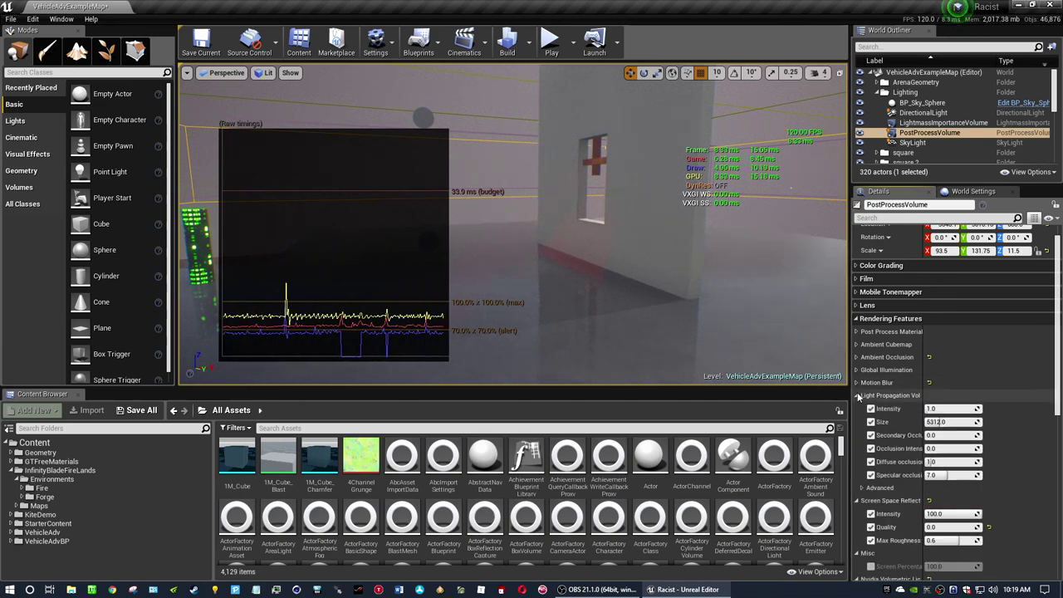
left_click(857, 395)
left_click(857, 408)
left_click(857, 421)
left_click(857, 434)
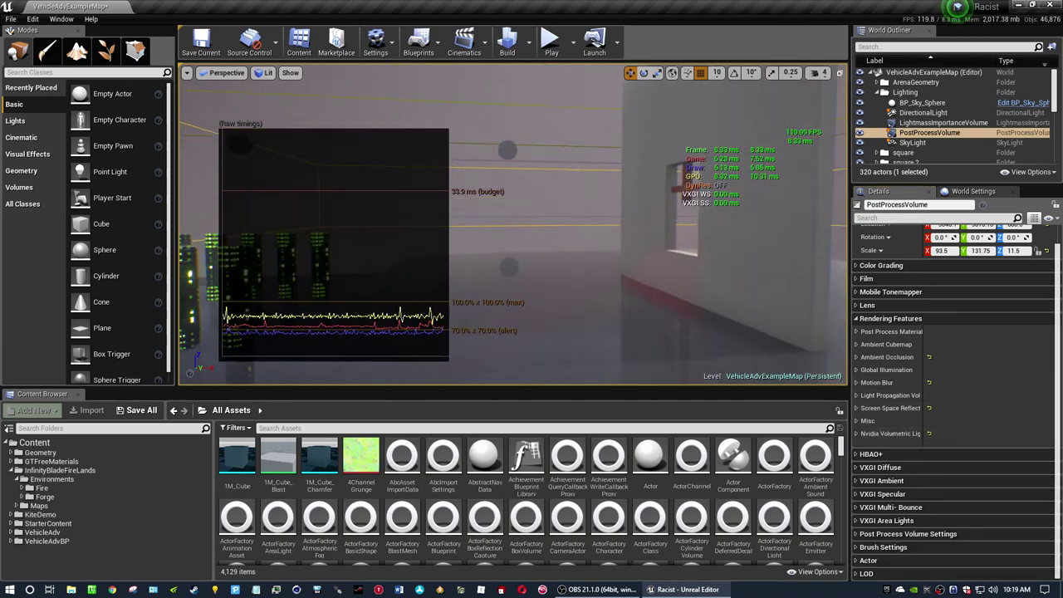
mouse_move(587, 155)
right_mouse_down()
mouse_move(731, 96)
mouse_move(526, 179)
right_mouse_up()
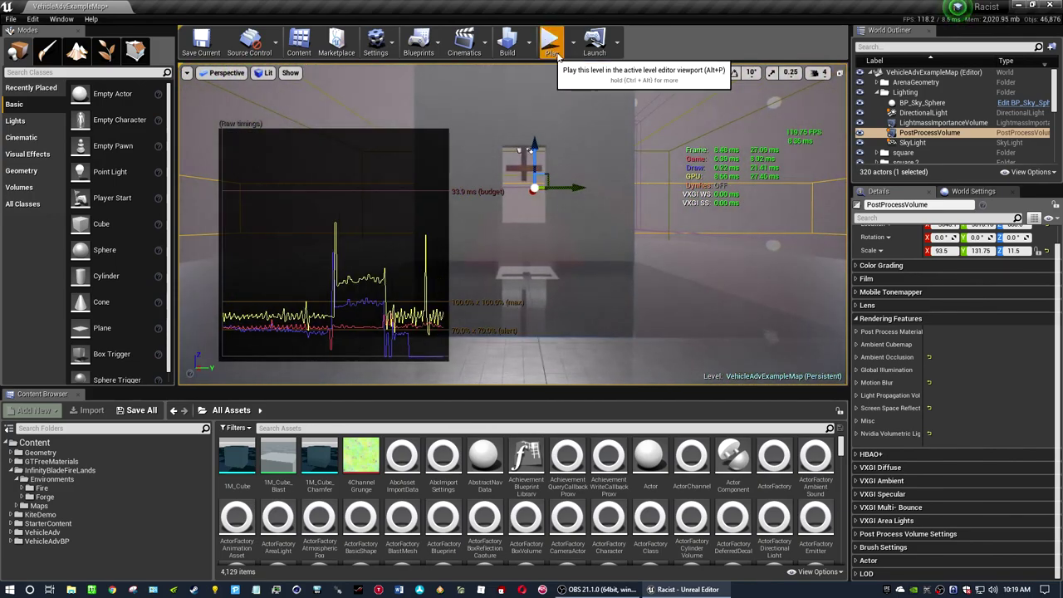
left_click(552, 44)
key("w")
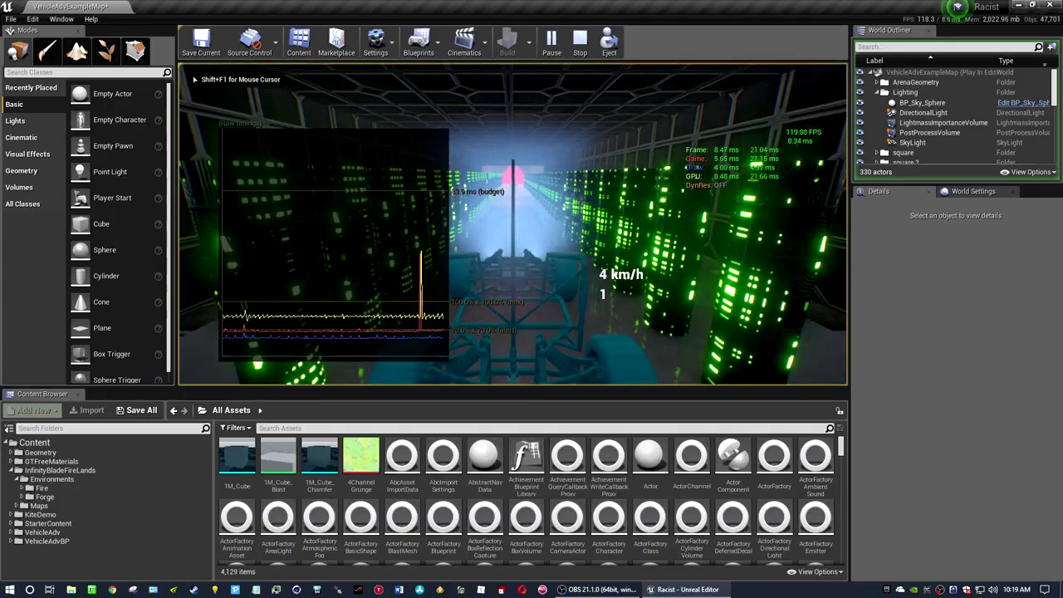
key("shift+F1")
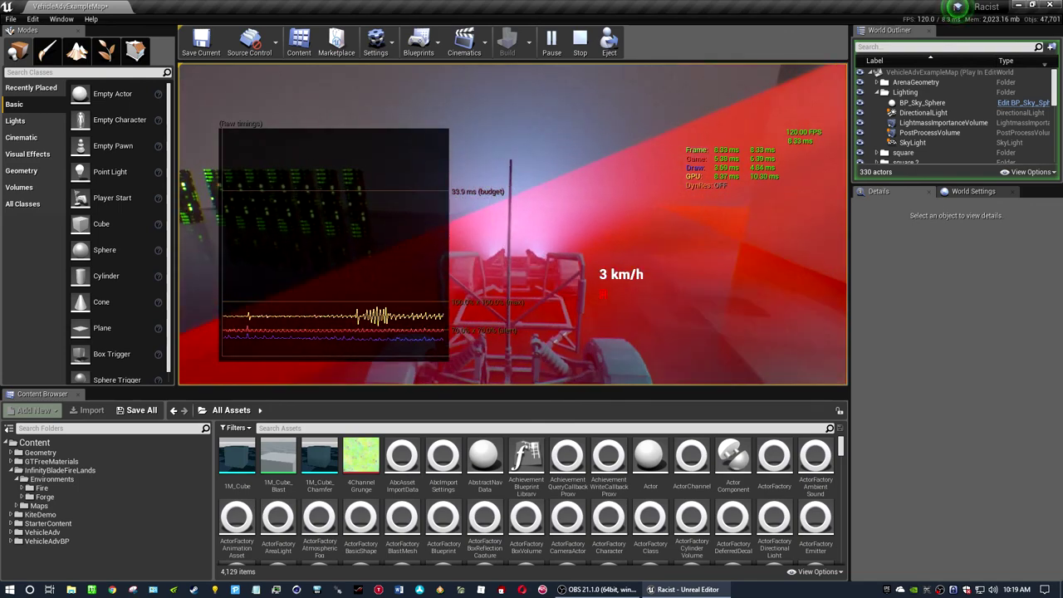
key("Escape")
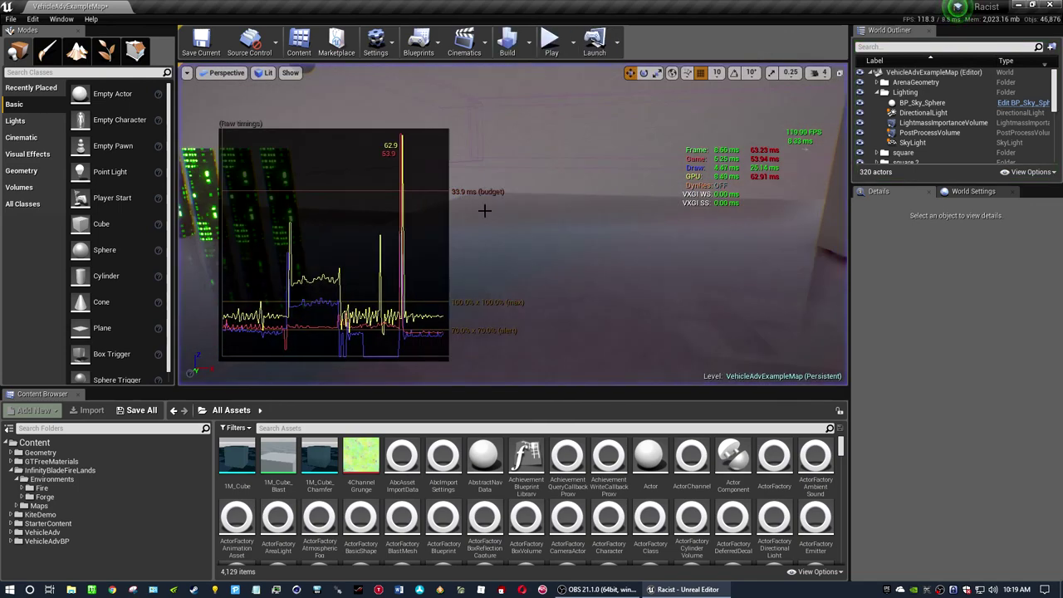
Select the spotlight by the red-cross window, review its shadow settings, then select BP_Sky_Sphere
mouse_move(512, 224)
right_mouse_down()
mouse_move(549, 224)
mouse_move(481, 224)
right_mouse_up()
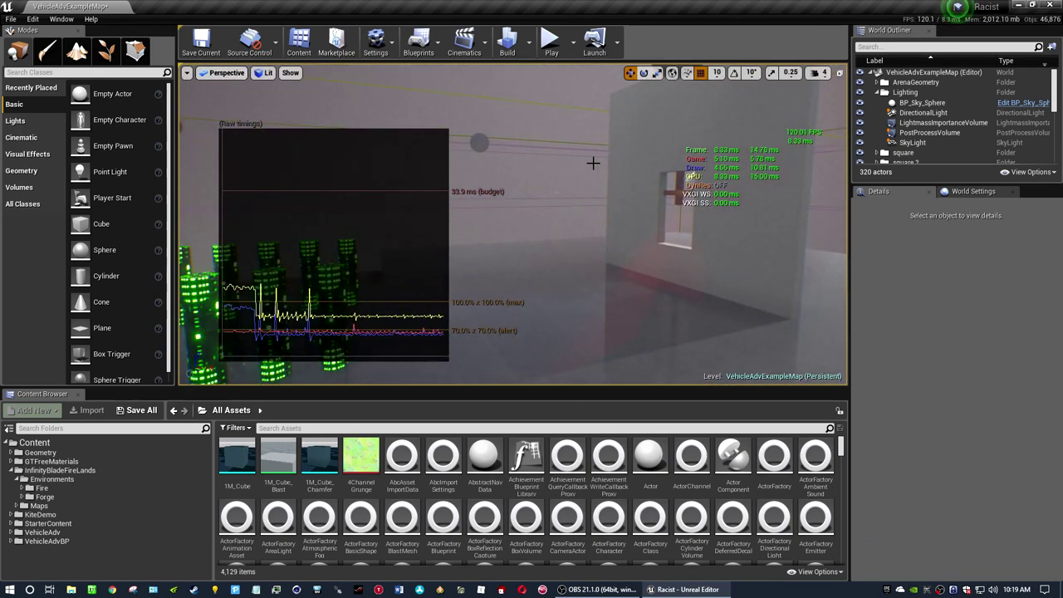
right_click_drag(593, 163, 584, 156)
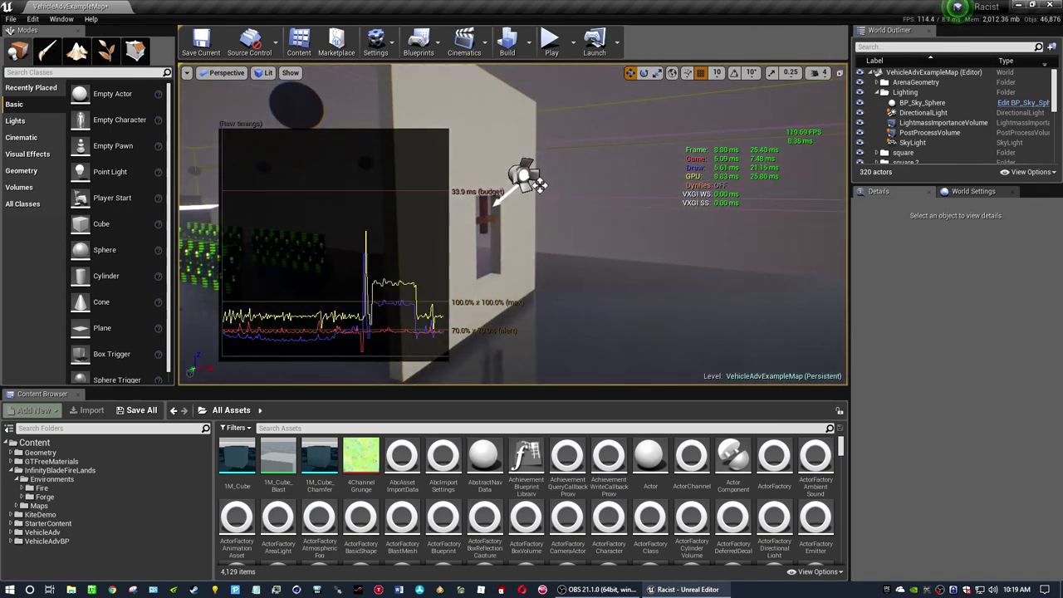
left_click(525, 174)
right_click_drag(535, 183, 523, 179)
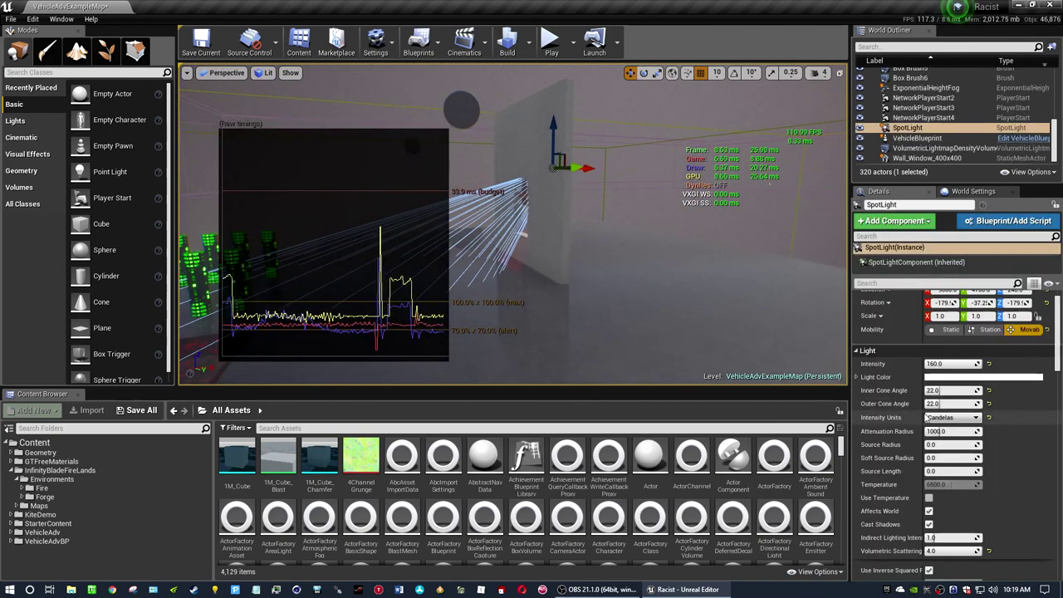
scroll(889, 450, "down", 3)
scroll(877, 438, "down", 2)
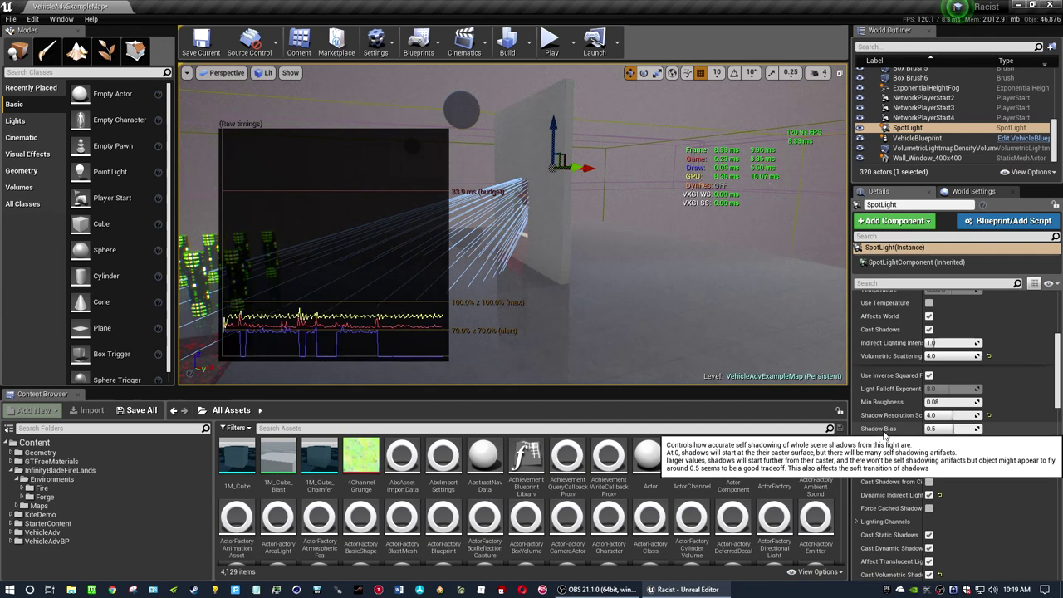
scroll(889, 431, "down", 2)
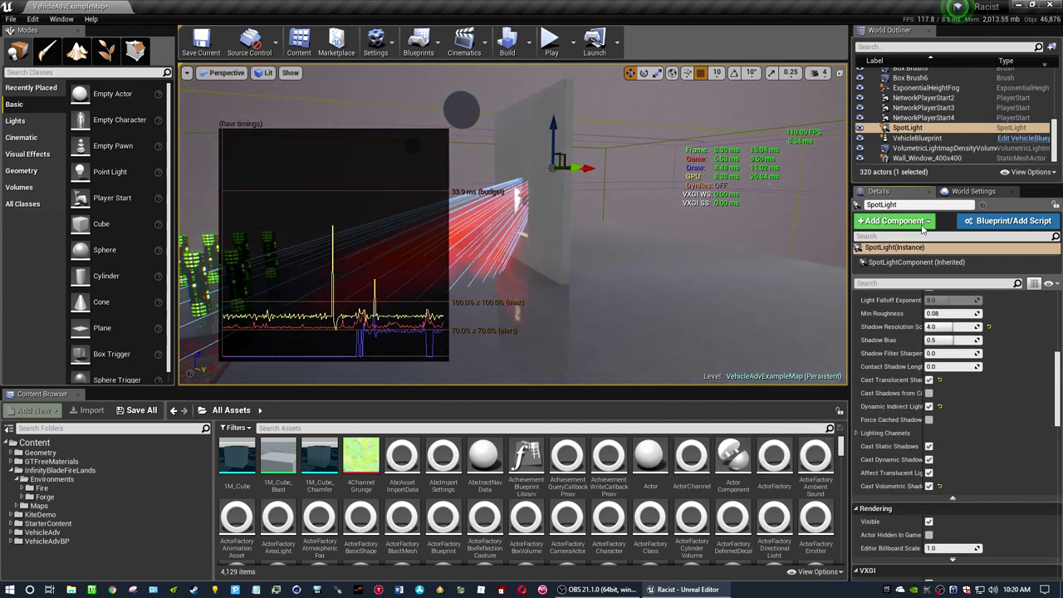
left_click(760, 166)
mouse_move(760, 166)
right_mouse_down()
mouse_move(731, 174)
mouse_move(744, 157)
mouse_move(811, 170)
mouse_move(579, 191)
mouse_move(615, 211)
right_mouse_up()
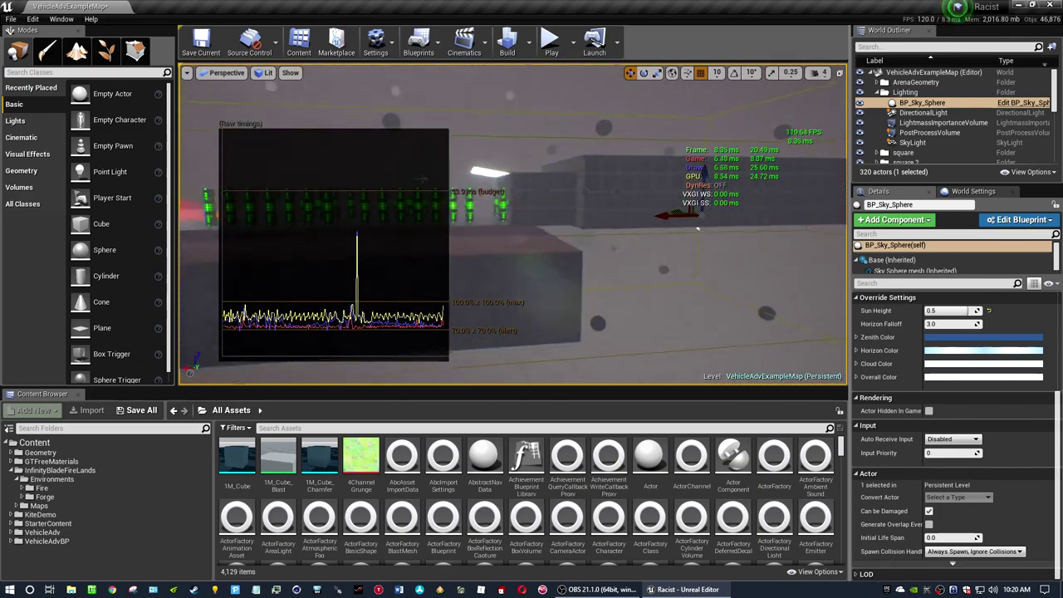
Focus the sky sphere, then show World Settings scrolled to the Lightmass section
key("f")
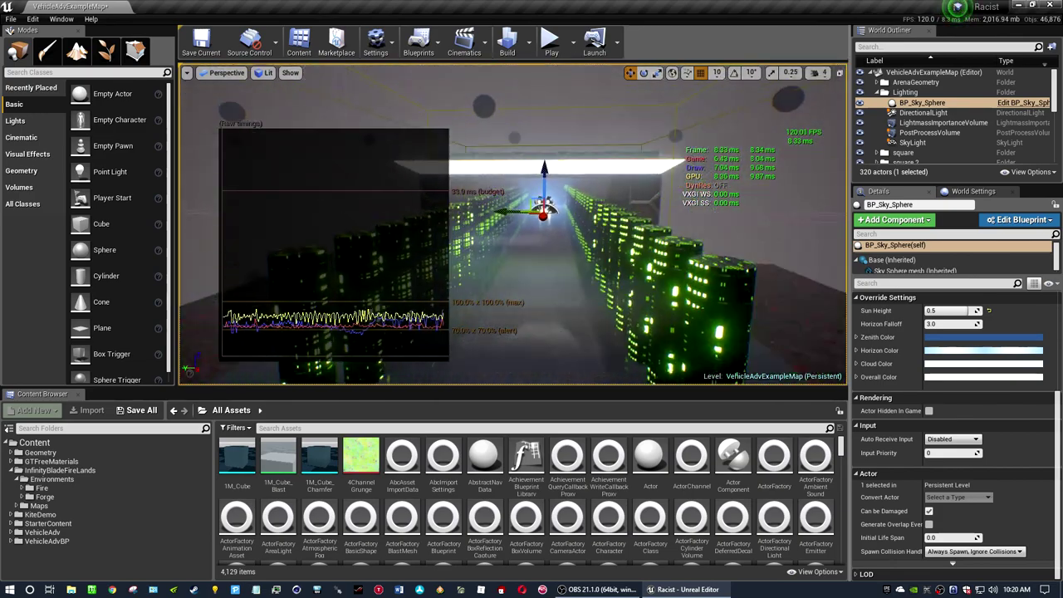
right_click_drag(799, 376, 582, 216)
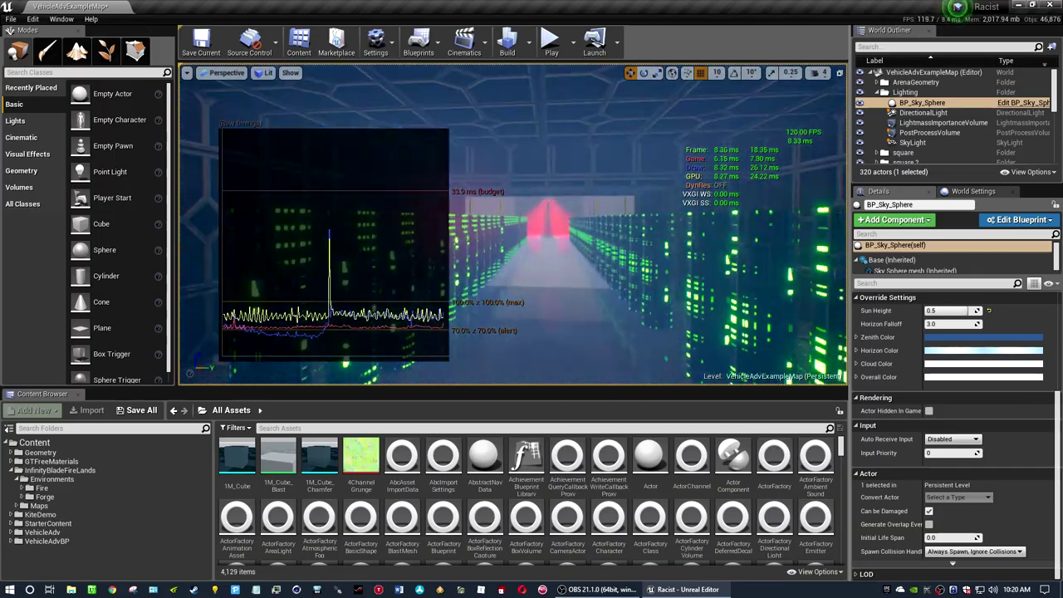
right_click_drag(518, 167, 307, 160)
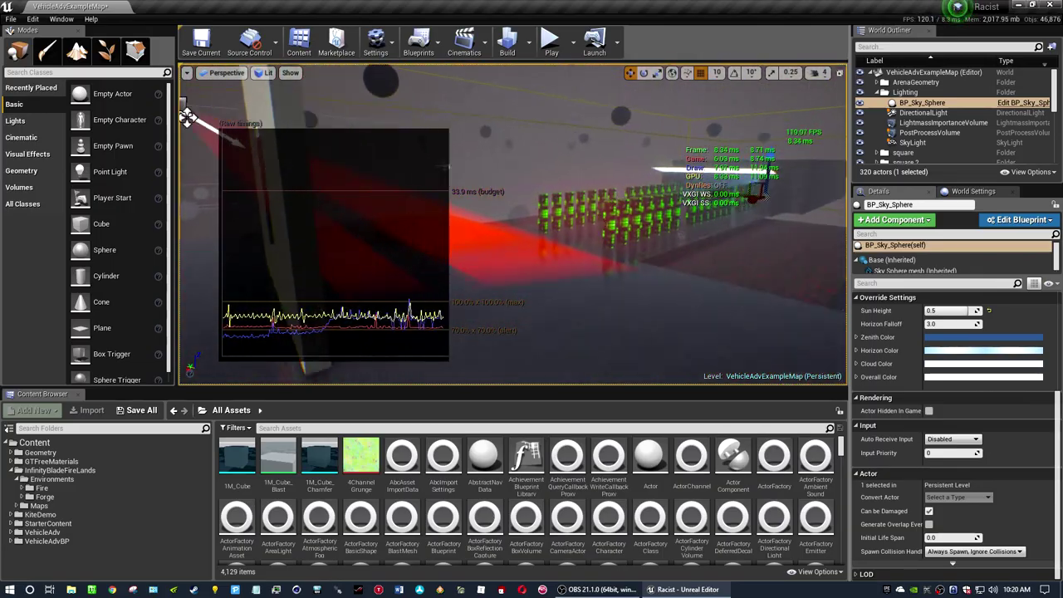
left_click(969, 192)
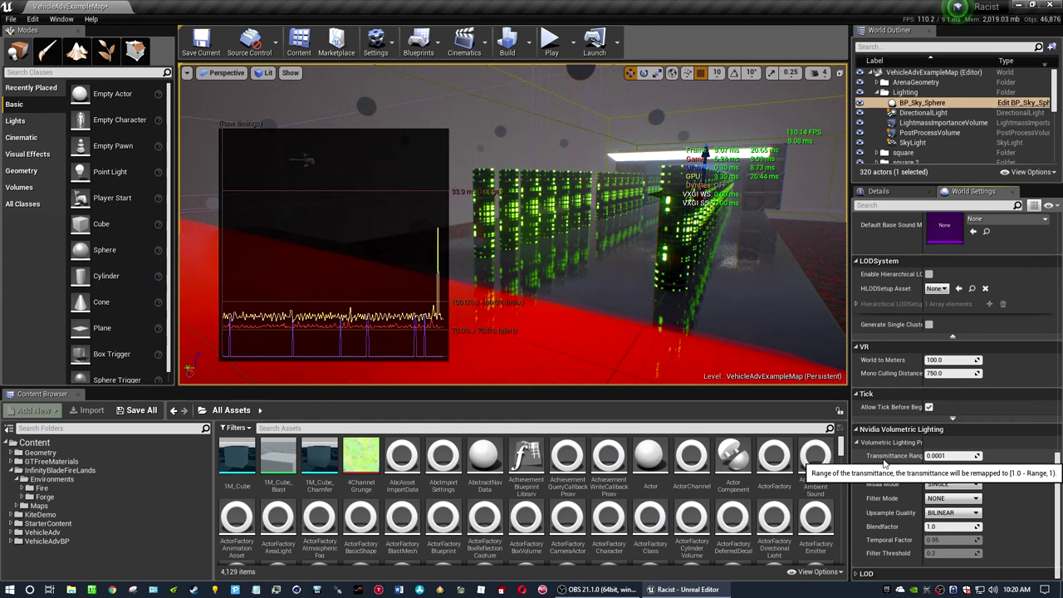
scroll(896, 471, "up", 4)
scroll(907, 466, "up", 4)
scroll(895, 461, "up", 4)
scroll(892, 459, "up", 4)
scroll(893, 459, "up", 5)
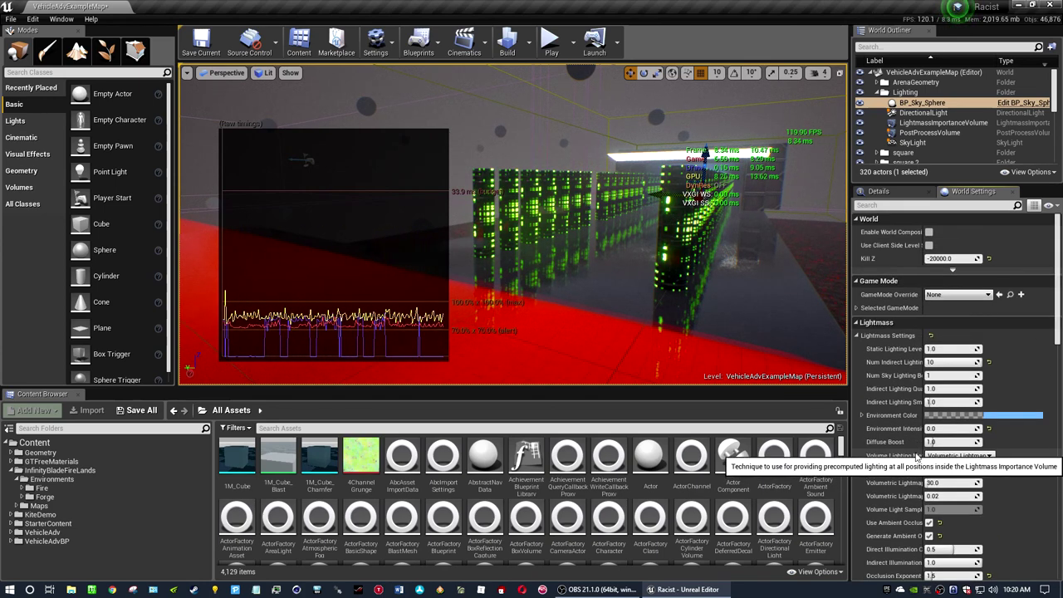
Fly down the server-rack corridor and bring OBS Studio to the front
right_click_drag(524, 80, 499, 91)
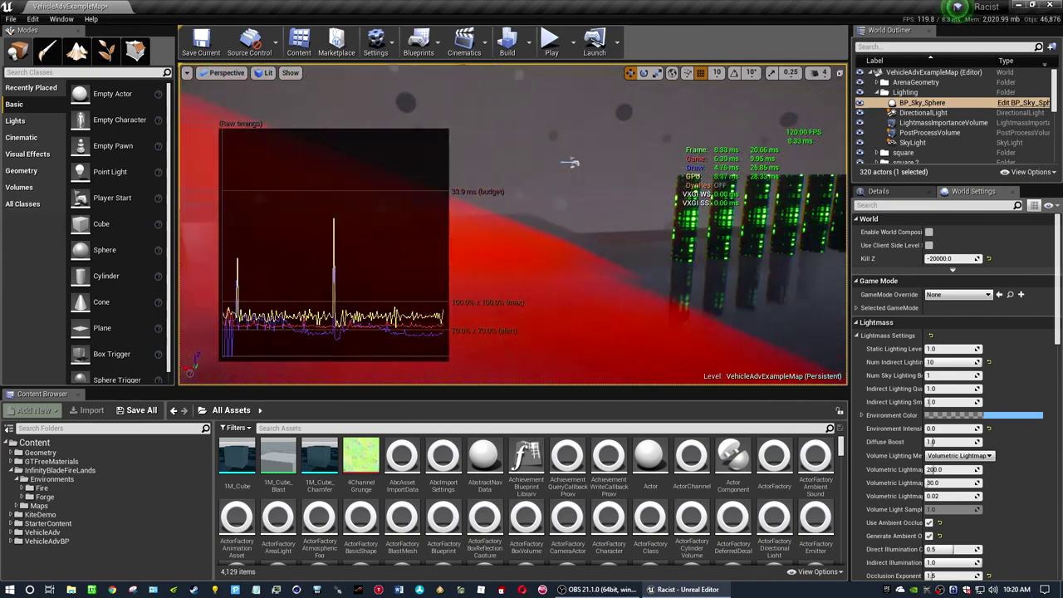
mouse_move(523, 80)
right_mouse_down()
mouse_move(542, 150)
mouse_move(572, 72)
mouse_move(548, 99)
right_mouse_up()
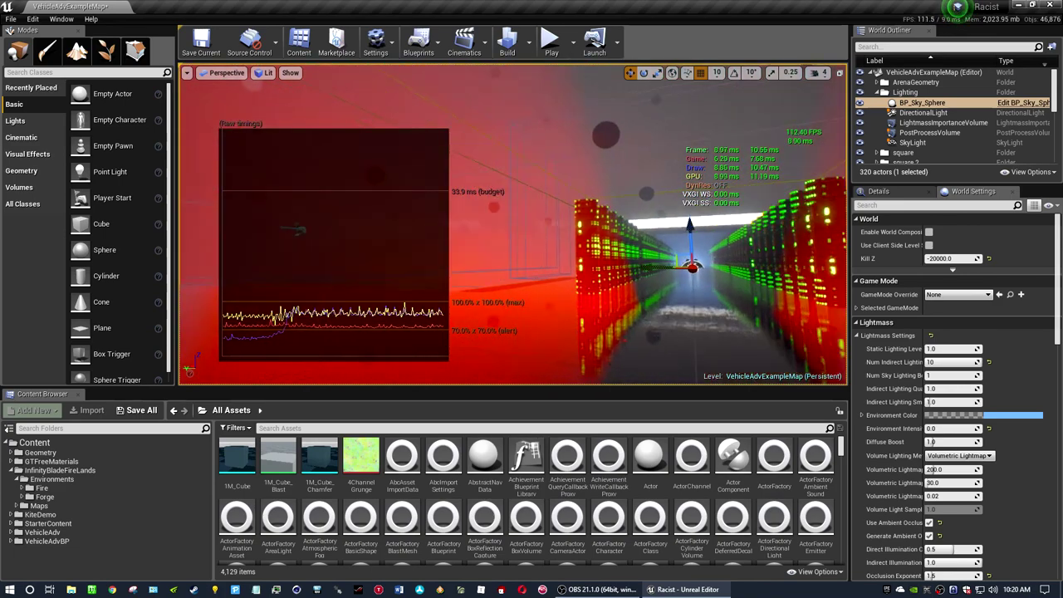
right_click_drag(548, 100, 549, 100)
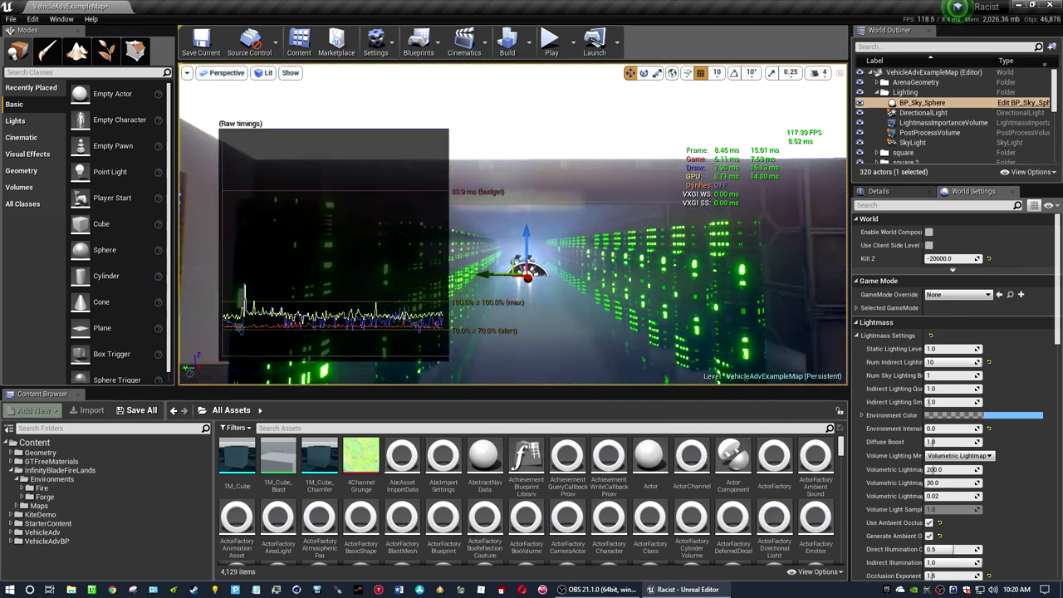
right_click_drag(658, 227, 659, 228)
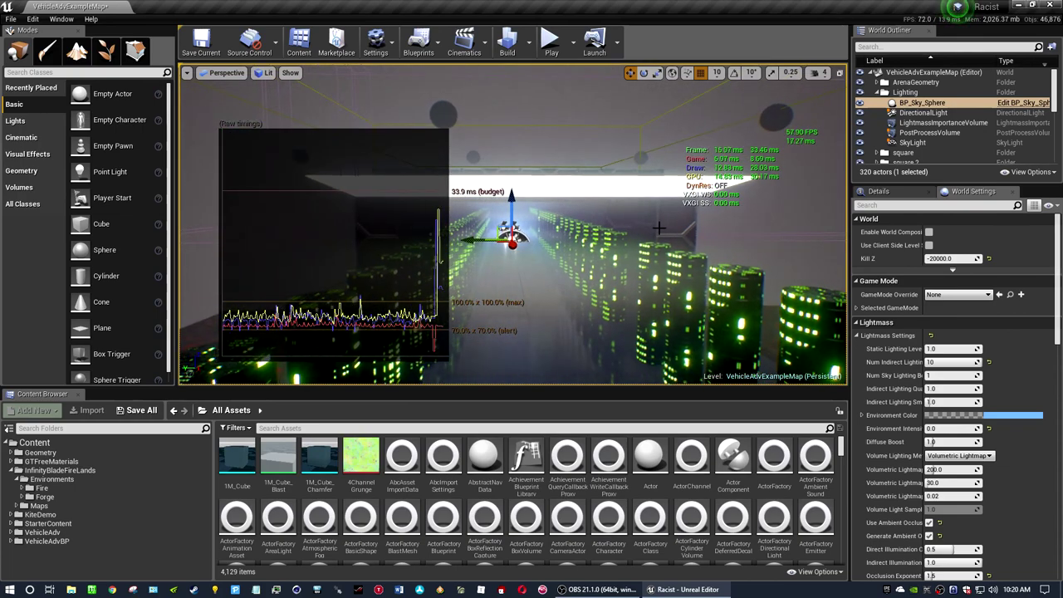
left_click(600, 590)
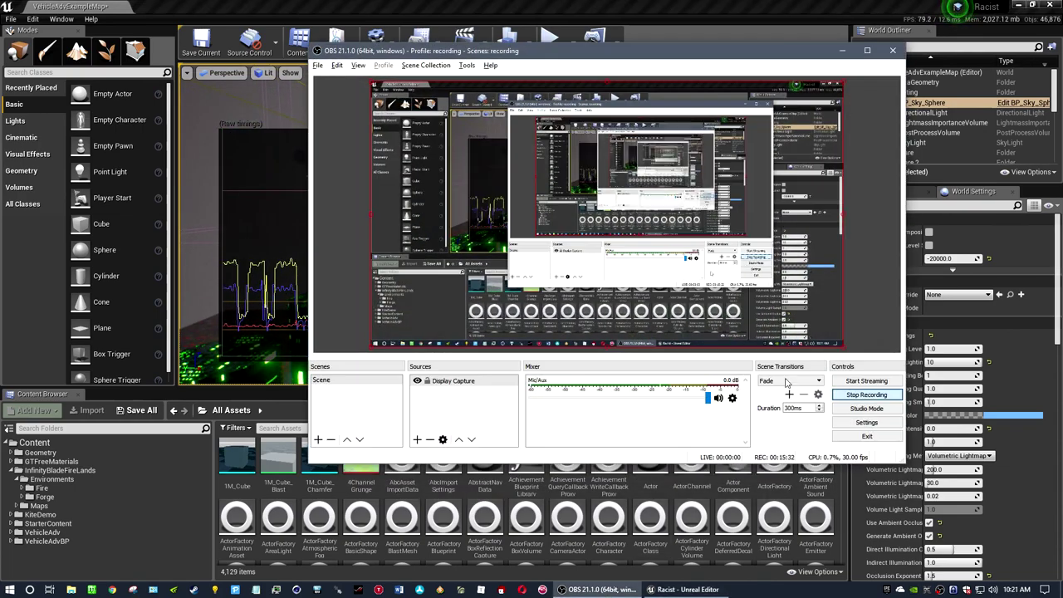